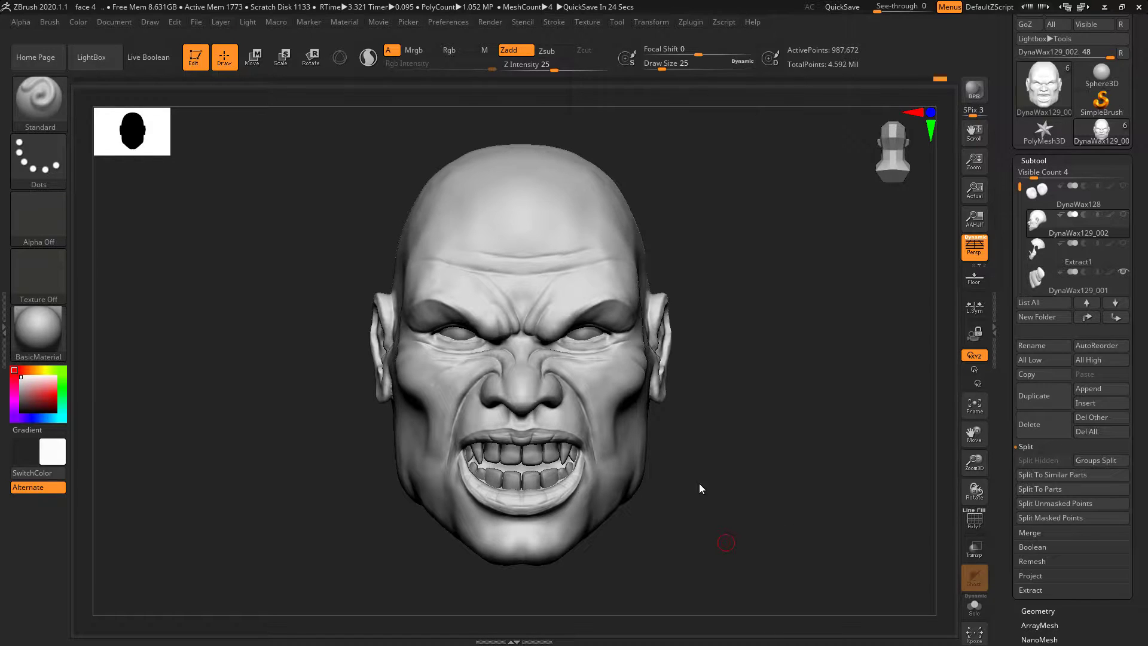
Step: Examine the angry head from several angles with the Extract1 hair and beard subtool shown, and hide that subtool again
mouse_move(774, 461)
left_mouse_down()
mouse_move(748, 469)
mouse_move(787, 472)
mouse_move(797, 446)
mouse_move(755, 468)
mouse_move(771, 466)
left_mouse_up()
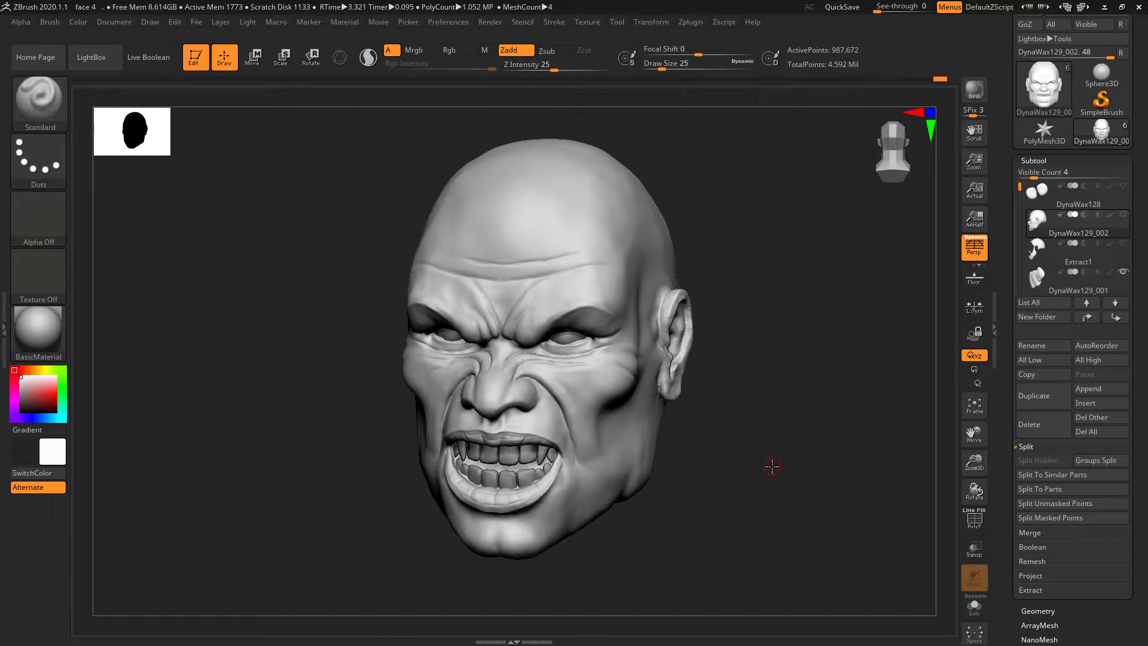
left_click_drag(791, 212, 781, 242)
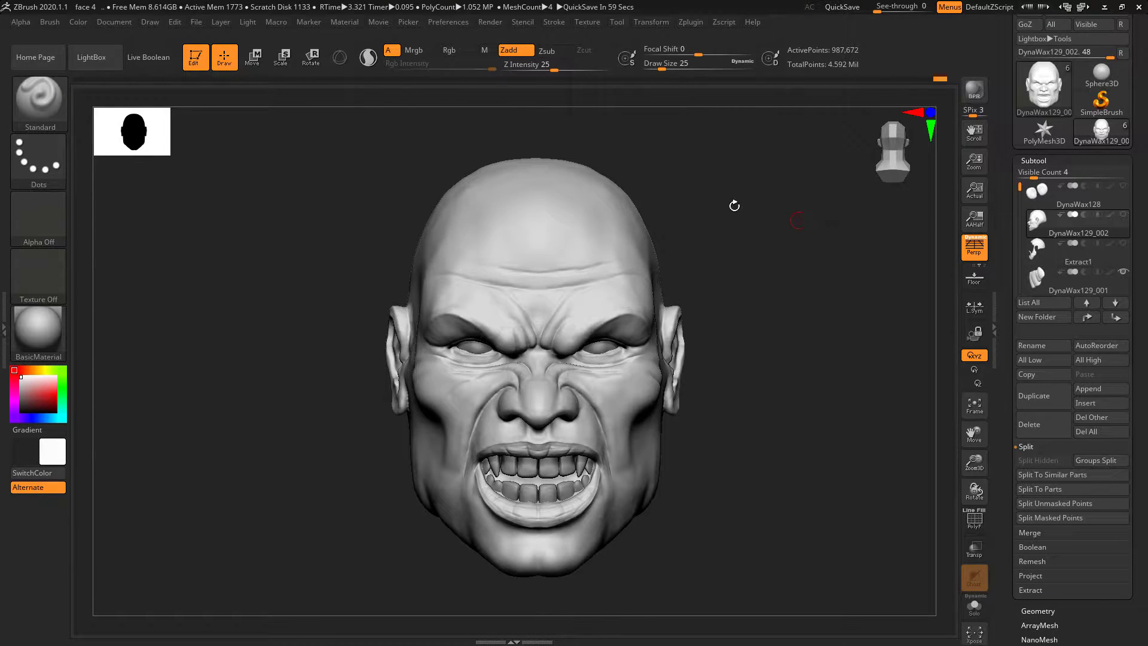
left_click(1123, 244)
mouse_move(796, 216)
left_mouse_down()
mouse_move(776, 227)
mouse_move(786, 258)
mouse_move(804, 227)
left_mouse_up()
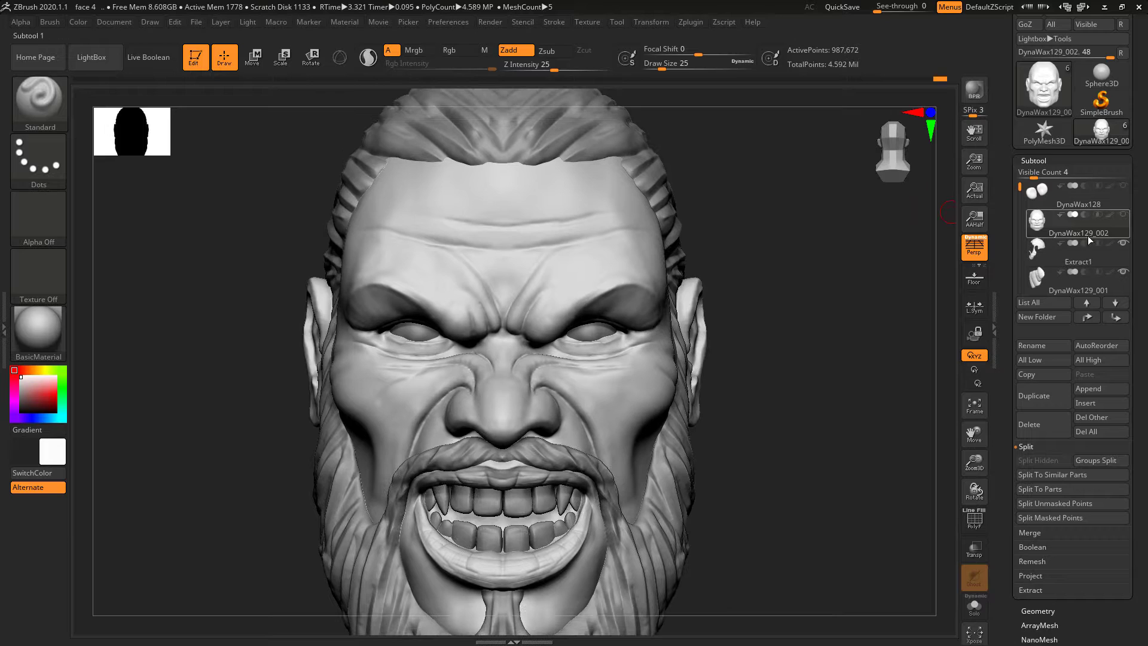
left_click(1124, 245)
Step: Try masking the hair area across the top and side of the scalp with the MaskPen brush
mouse_move(763, 181)
left_mouse_down("alt")
mouse_move(762, 268)
mouse_move(776, 192)
mouse_move(752, 193)
left_mouse_up("alt")
key("space")
mouse_move(643, 228)
left_mouse_down()
mouse_move(656, 228)
mouse_move(607, 251)
mouse_move(622, 254)
mouse_move(540, 245)
left_mouse_up()
key("shift")
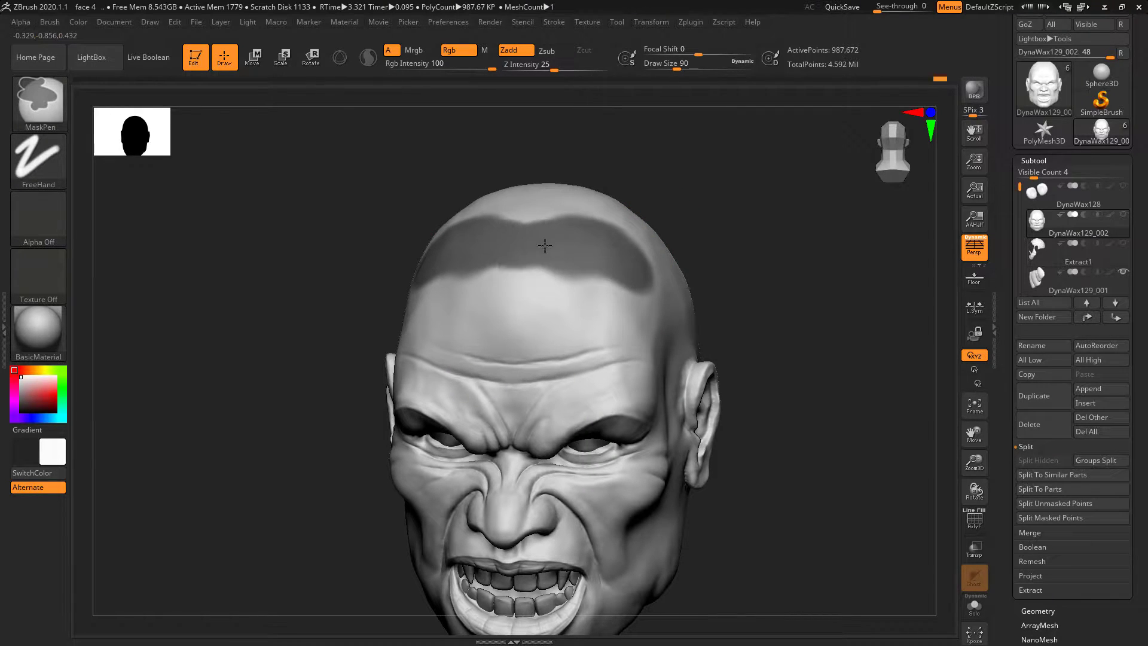
left_click_drag(687, 225, 566, 233)
mouse_move(615, 174)
left_mouse_down("ctrl")
mouse_move(718, 191)
mouse_move(735, 239)
mouse_move(705, 287)
left_mouse_up("ctrl")
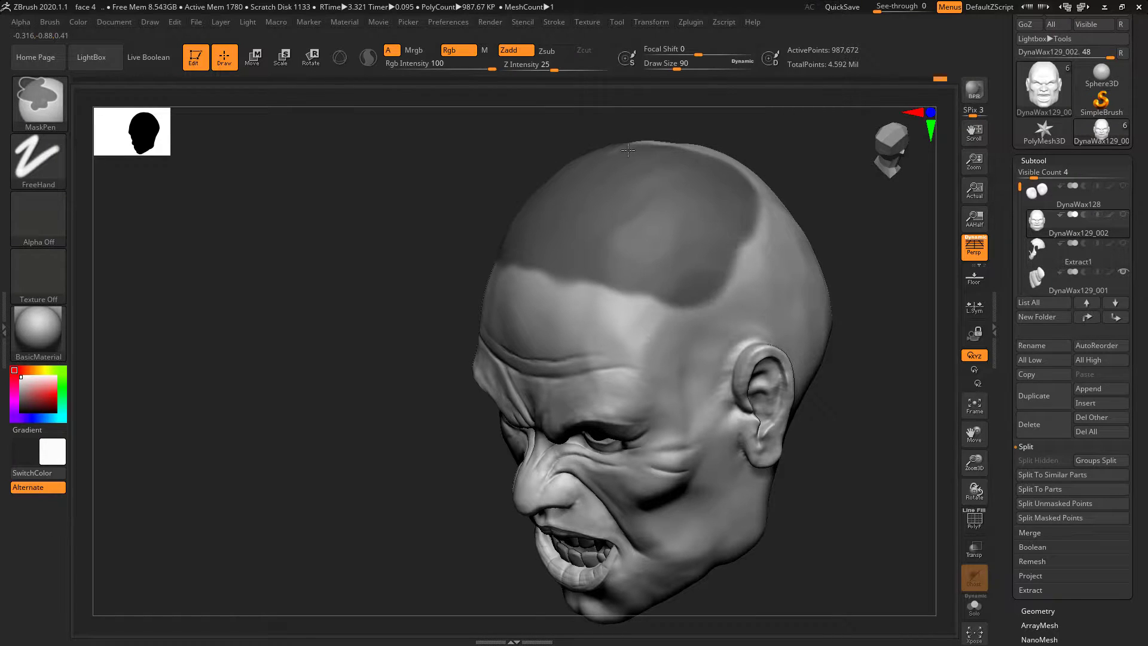
left_click_drag(646, 178, 752, 240, "ctrl")
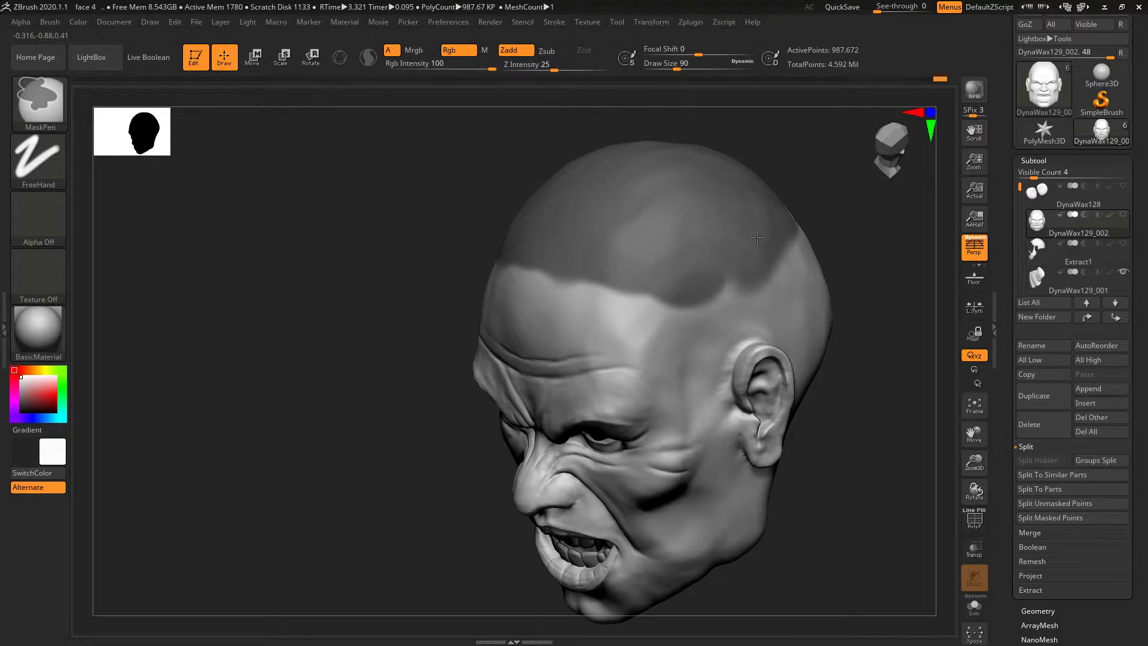
left_click_drag(838, 161, 818, 200, "shift")
left_click_drag(755, 183, 795, 257, "ctrl")
left_click_drag(845, 226, 857, 167, "alt")
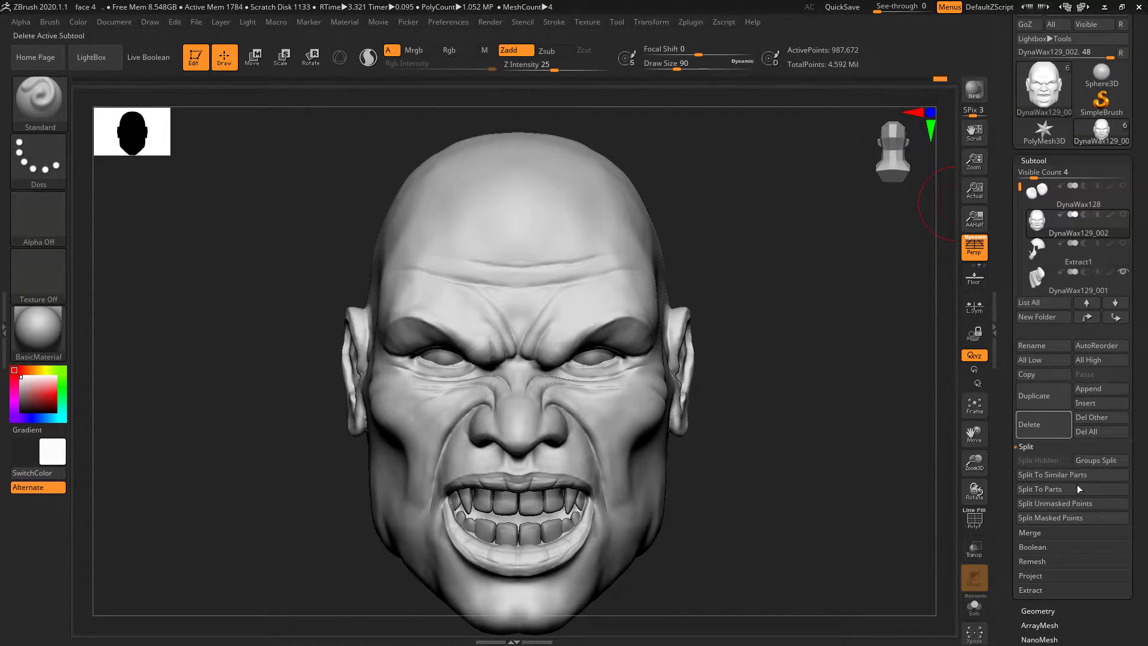
Step: Insert a symmetrical pair of spheres from the IMM Primitives brush on top of the head
left_click(1044, 610)
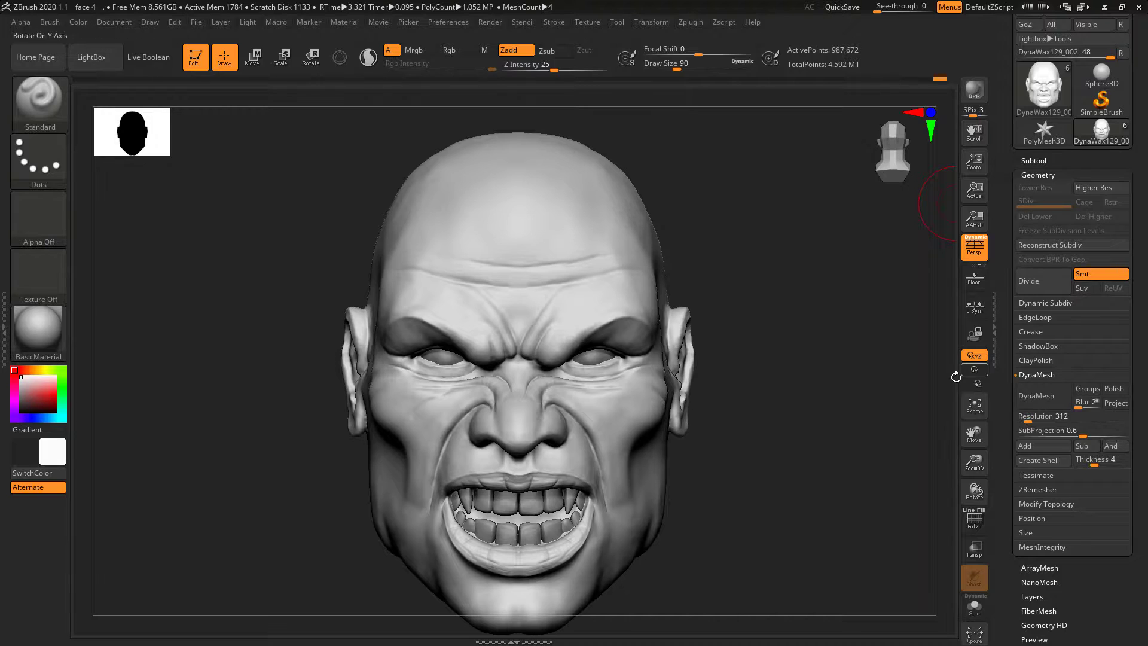
left_click(48, 99)
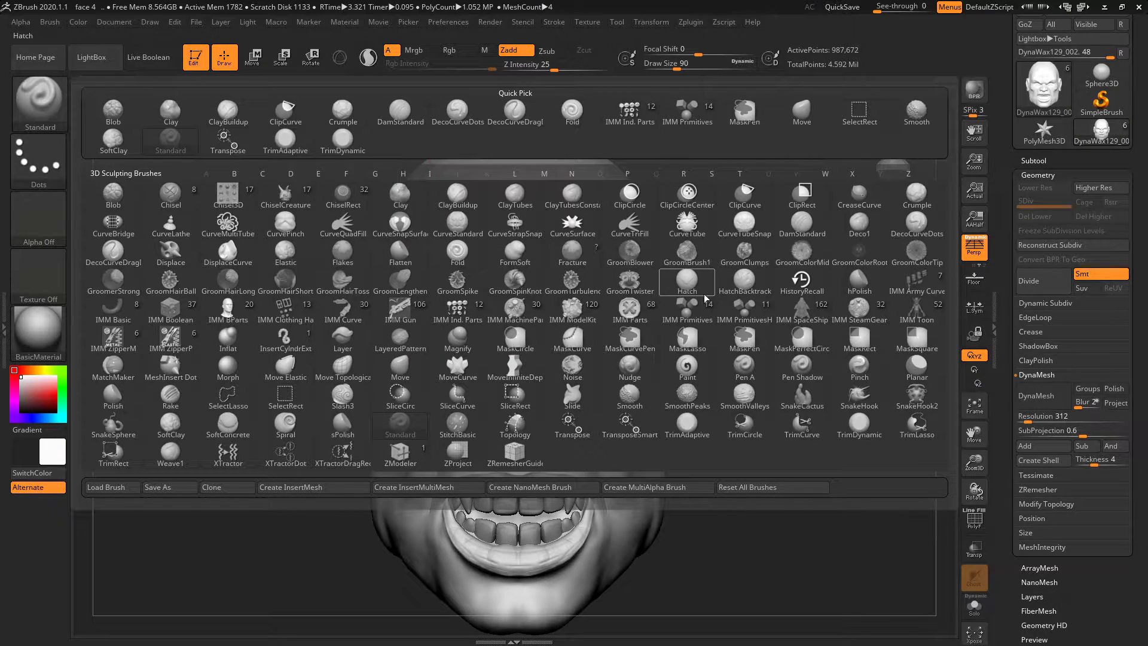
left_click(688, 311)
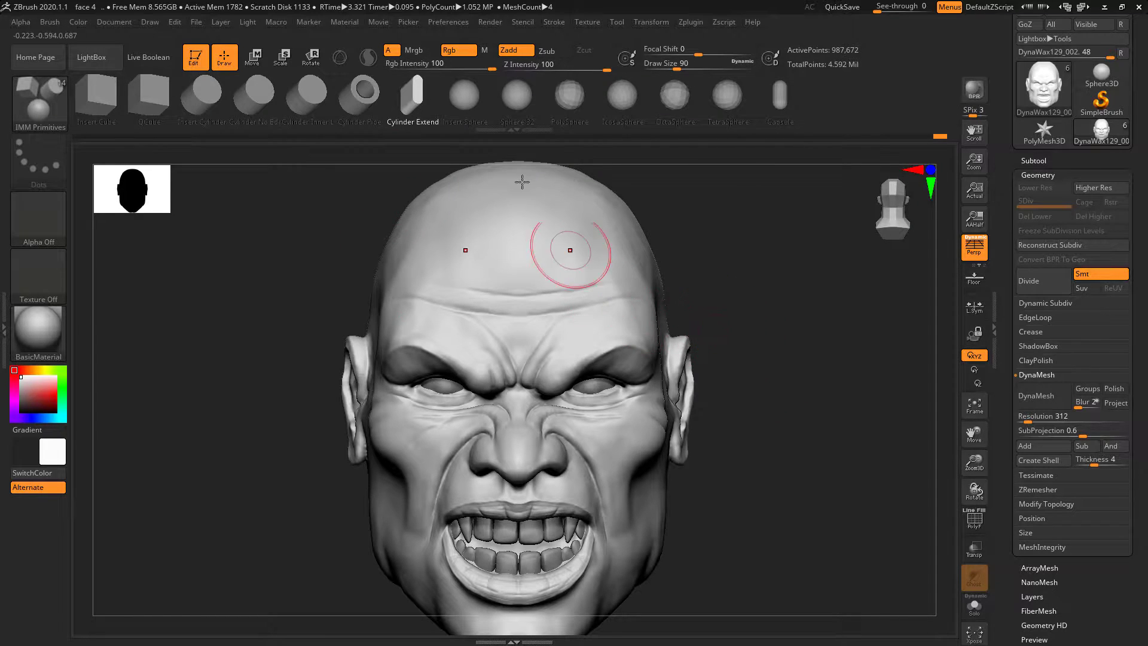
left_click(472, 104)
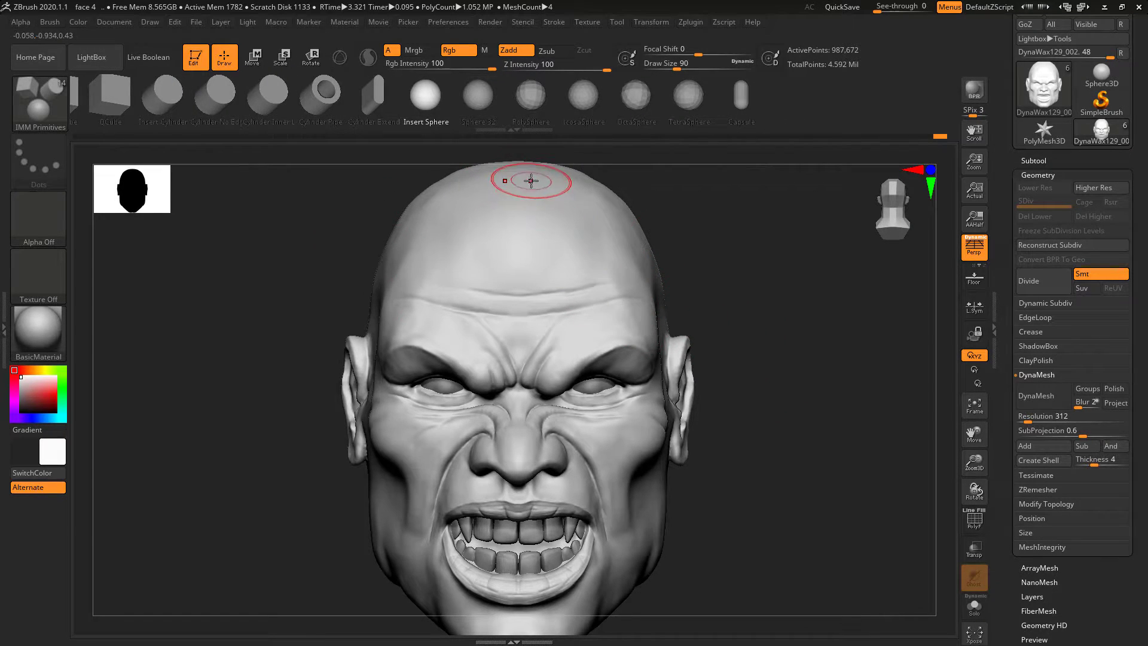
left_click_drag(547, 198, 643, 222)
key("ctrl+z")
left_click_drag(702, 195, 709, 226)
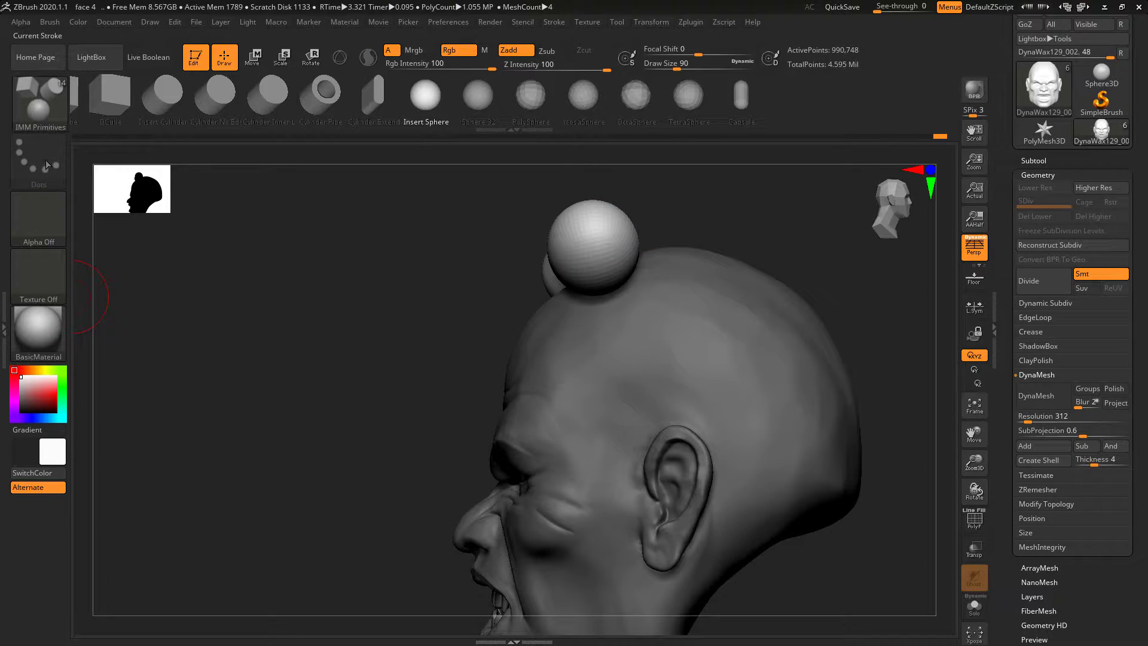
Step: Stretch the inserted spheres along both sides of the scalp with the Move brush at draw size 286
left_click(62, 104)
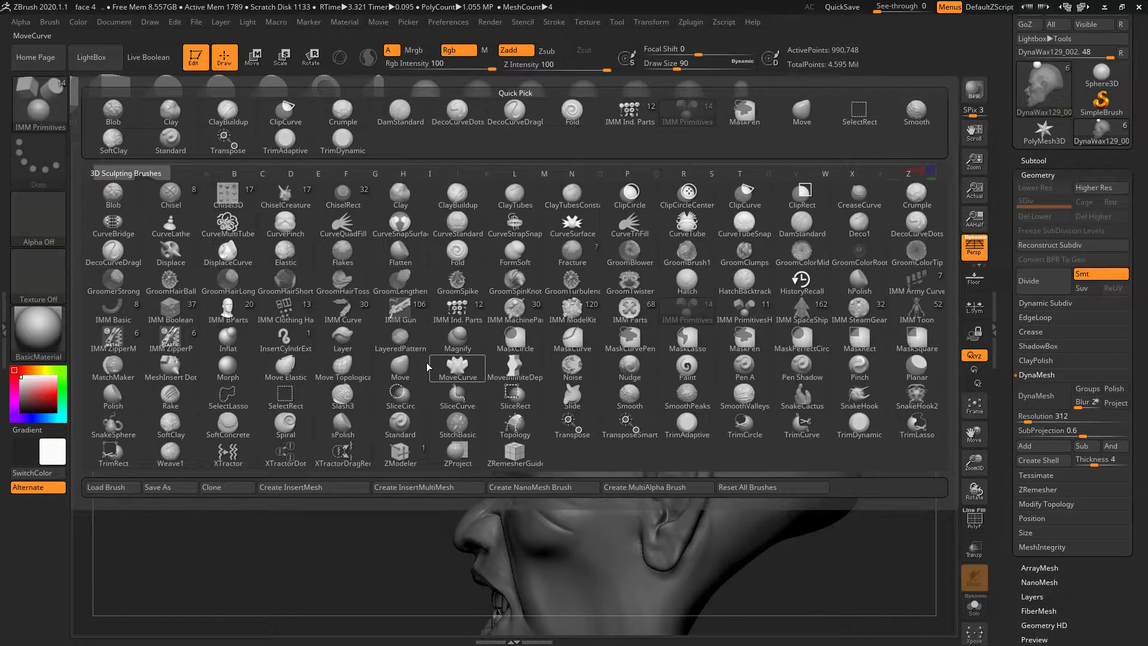
left_click(400, 368)
key("space")
mouse_move(749, 197)
left_mouse_down()
mouse_move(751, 185)
mouse_move(707, 205)
mouse_move(655, 205)
mouse_move(702, 204)
mouse_move(741, 281)
mouse_move(777, 207)
mouse_move(551, 333)
left_mouse_up()
left_click_drag(591, 231, 568, 281)
mouse_move(568, 281)
right_mouse_down()
mouse_move(616, 295)
mouse_move(746, 241)
mouse_move(758, 191)
mouse_move(715, 251)
right_mouse_up()
left_click_drag(715, 251, 783, 327)
left_click_drag(687, 347, 735, 406)
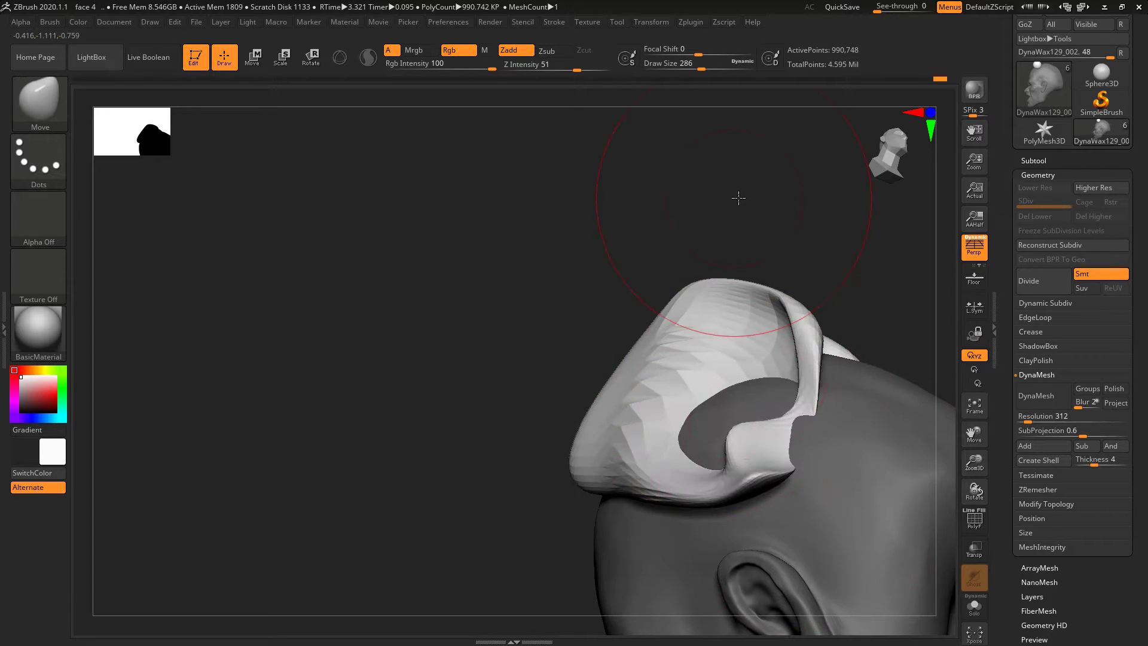
Step: Smooth the stretched sphere pieces on both sides of the head
right_click_drag(735, 195, 748, 282)
mouse_move(663, 412)
left_mouse_down("shift")
mouse_move(633, 335)
mouse_move(647, 390)
mouse_move(703, 252)
left_mouse_up("shift")
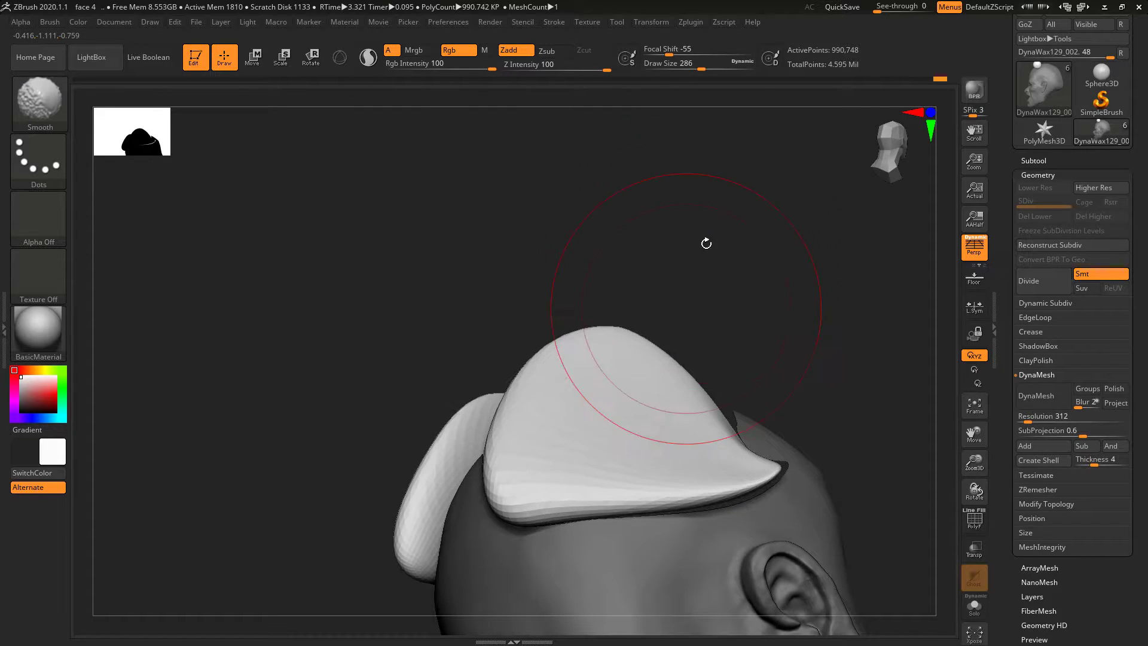
right_click_drag(772, 334, 775, 340)
right_click_drag(705, 284, 662, 271)
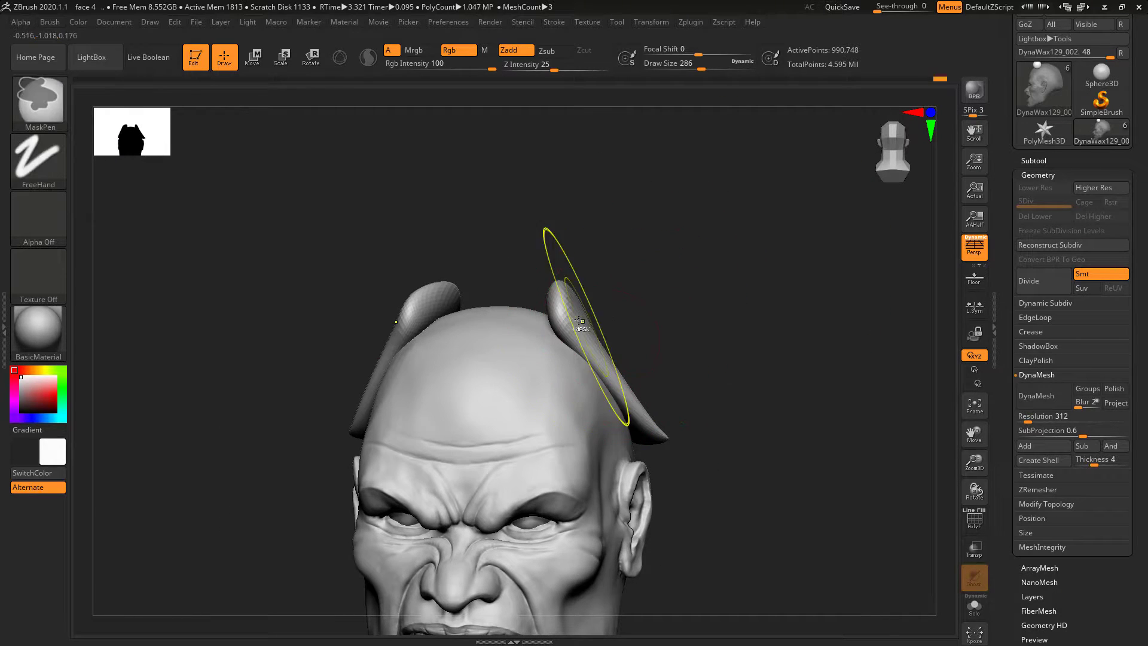
Step: Separate the stretched pieces from the head using Split Unmasked Points, and make the head subtool visible again
left_click(586, 326, "alt")
left_click(676, 274, "ctrl")
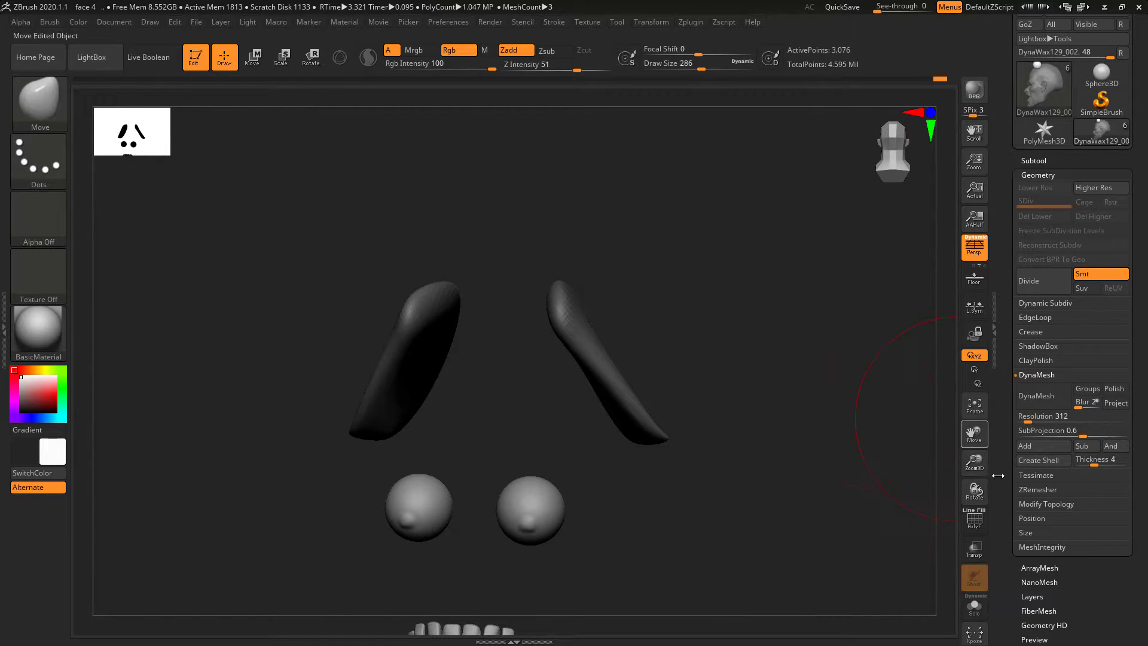
left_click(787, 303, "ctrl+shift")
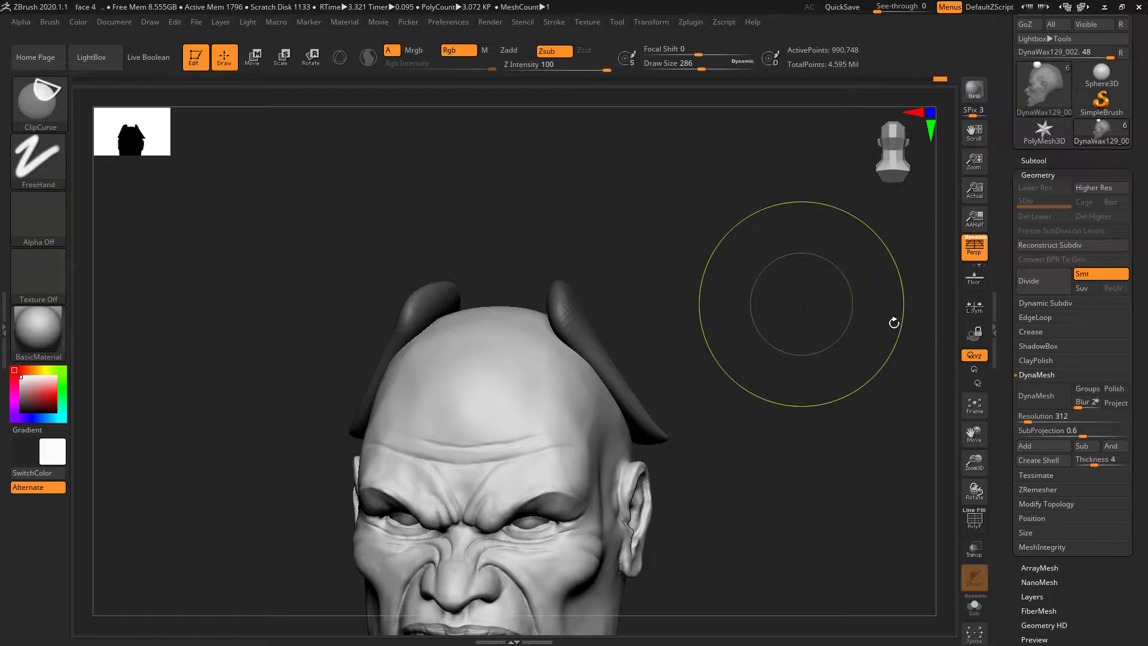
left_click(1033, 160)
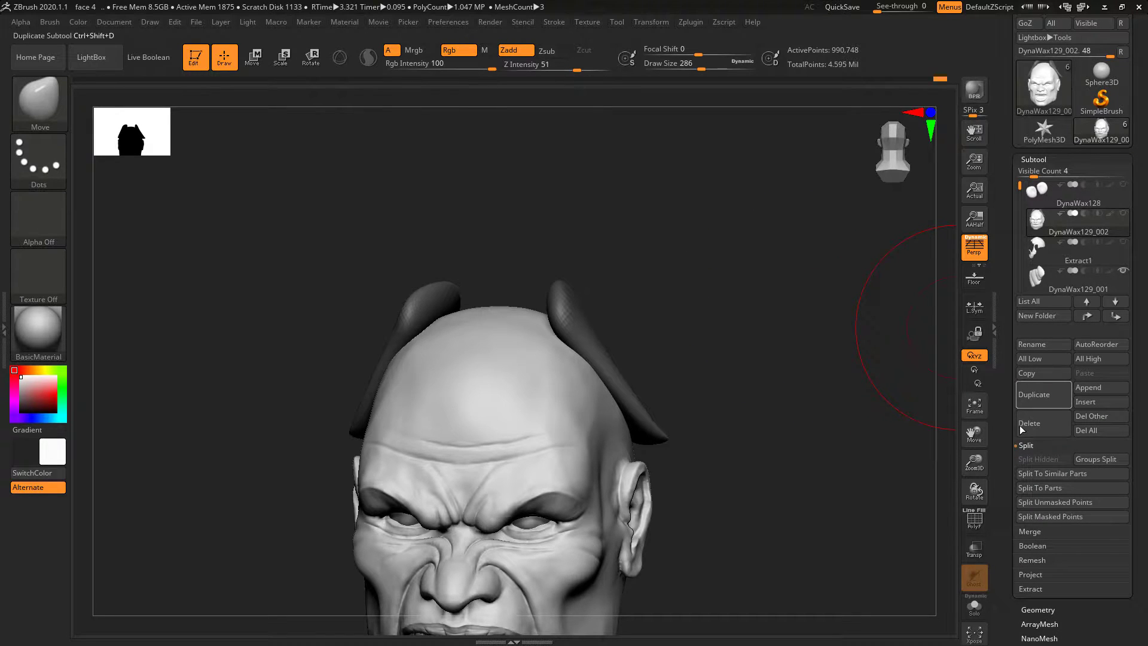
scroll(1034, 454, "down", 1)
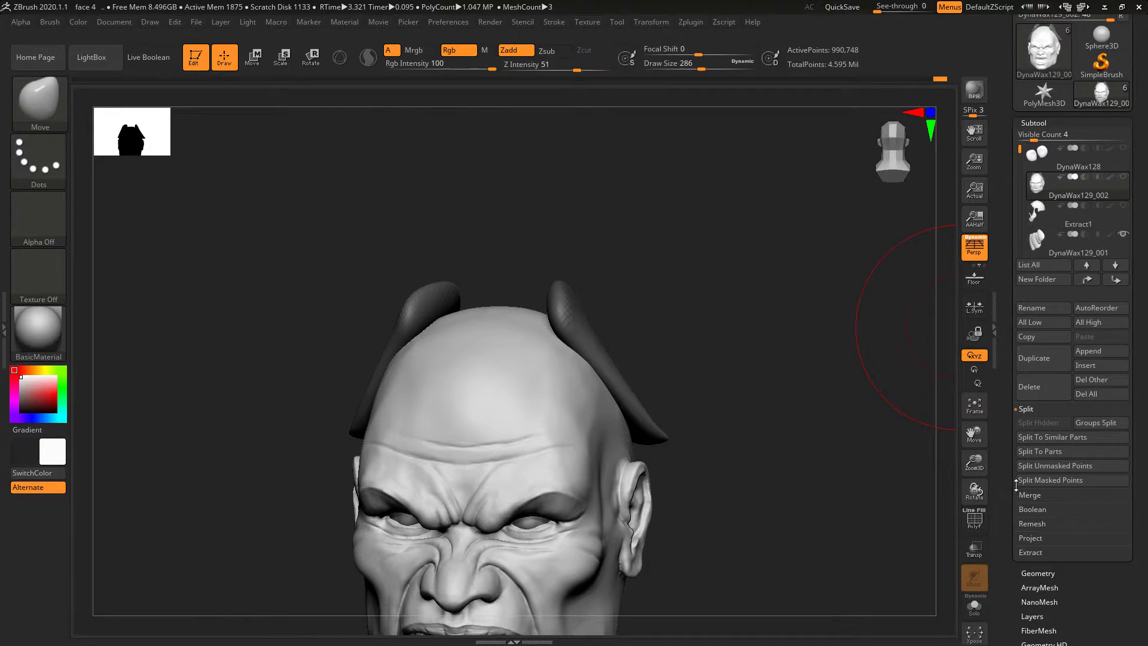
left_click(1044, 466)
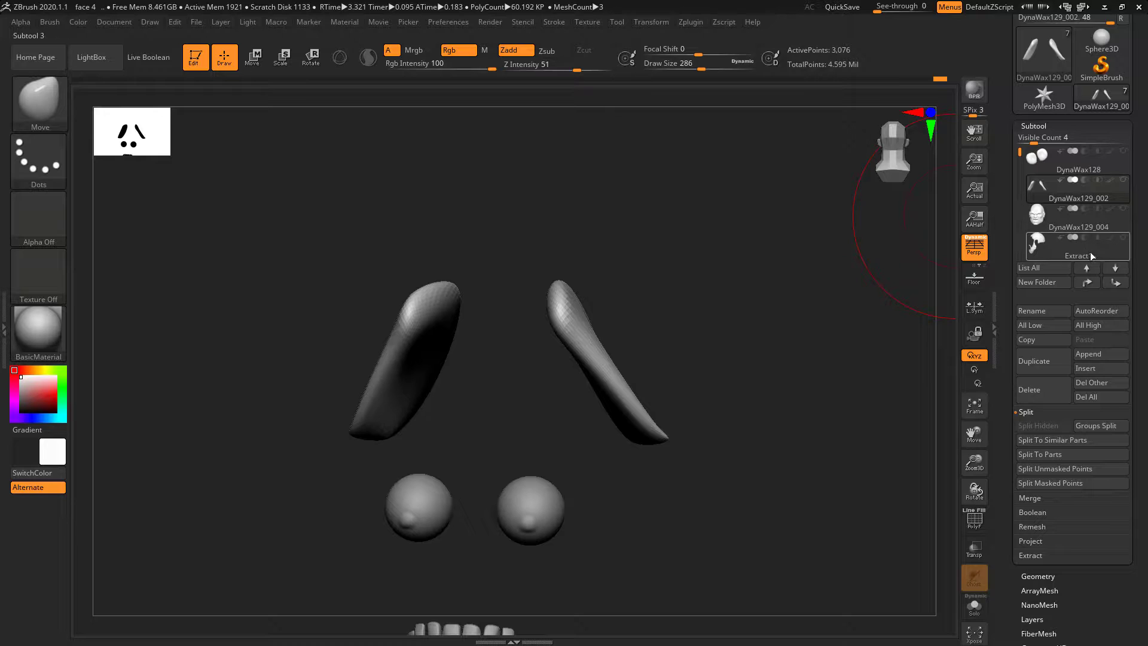
left_click(1124, 210)
Step: Pull the separated pieces down and around the skull with the Move brush so they follow both sides of the scalp
mouse_move(664, 266)
left_mouse_down()
mouse_move(684, 235)
mouse_move(684, 252)
mouse_move(623, 275)
mouse_move(683, 269)
left_mouse_up()
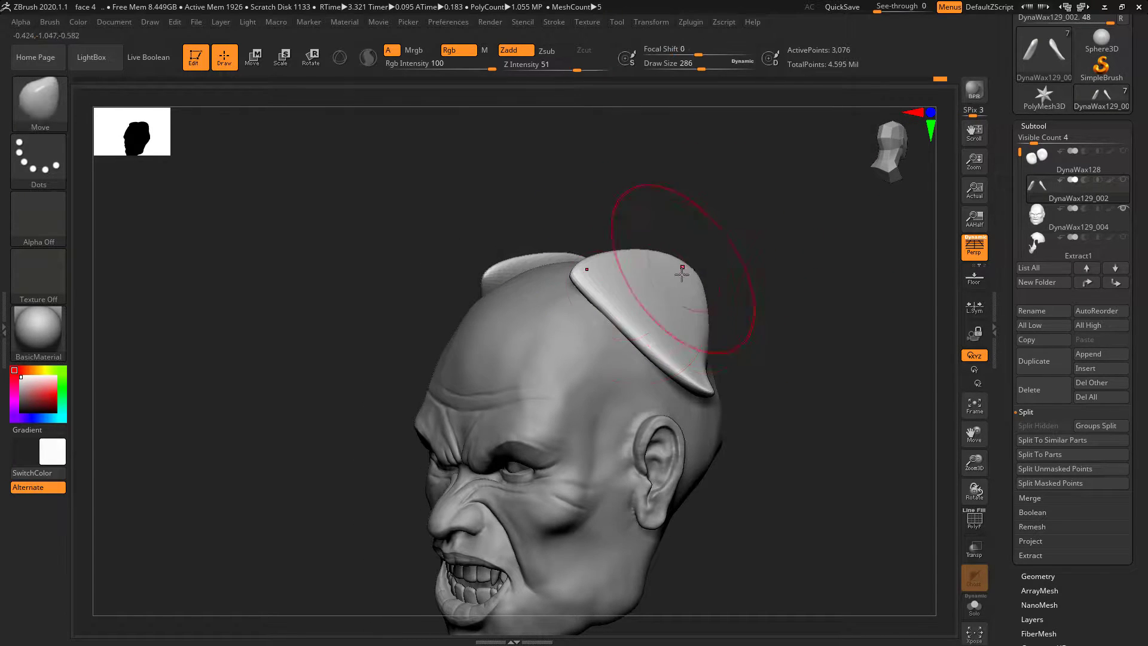
left_click_drag(607, 311, 565, 339)
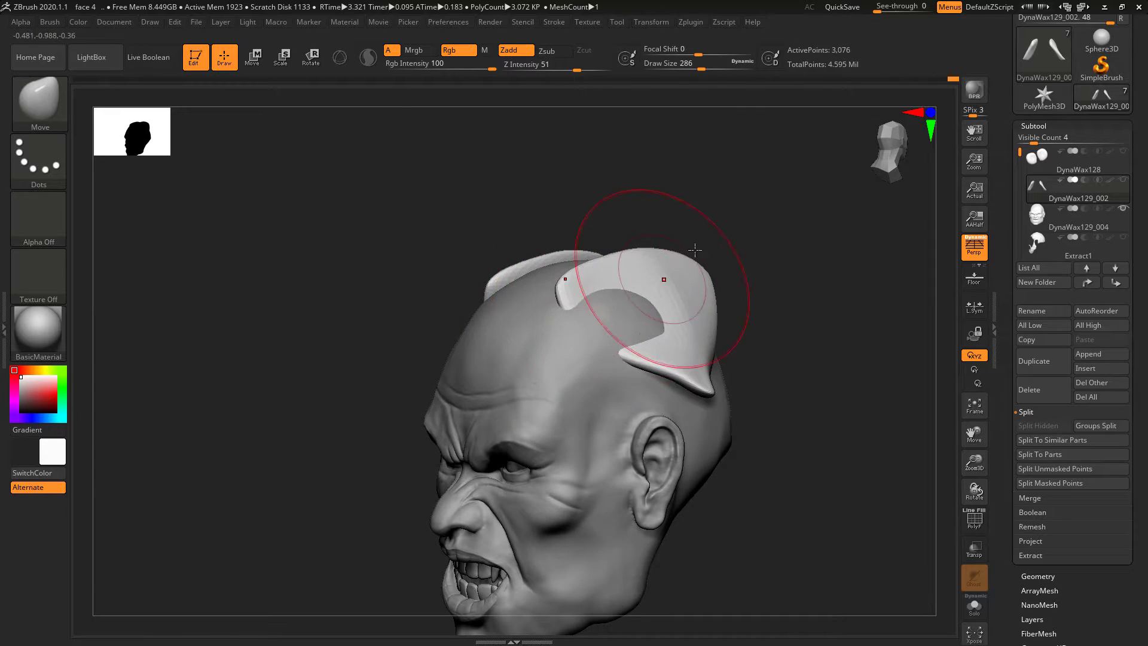
left_click_drag(720, 251, 792, 260)
mouse_move(583, 337)
left_mouse_down()
mouse_move(717, 353)
mouse_move(696, 334)
mouse_move(731, 338)
mouse_move(734, 353)
left_mouse_up()
mouse_move(816, 341)
left_mouse_down()
mouse_move(745, 305)
mouse_move(771, 282)
mouse_move(750, 272)
mouse_move(778, 265)
left_mouse_up()
mouse_move(761, 188)
left_mouse_down()
mouse_move(801, 245)
mouse_move(718, 226)
mouse_move(789, 277)
mouse_move(757, 371)
left_mouse_up()
left_click_drag(793, 304, 758, 328, "shift")
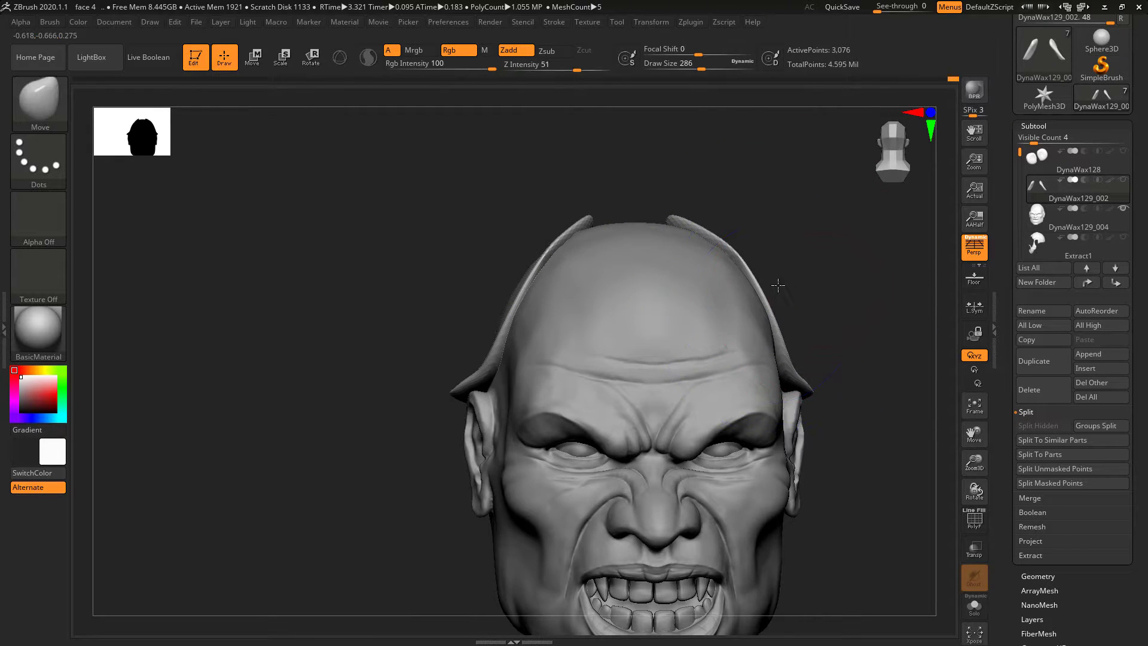
Step: Thicken the side hair pieces with the Inflat brush at intensity 10
left_click(39, 101)
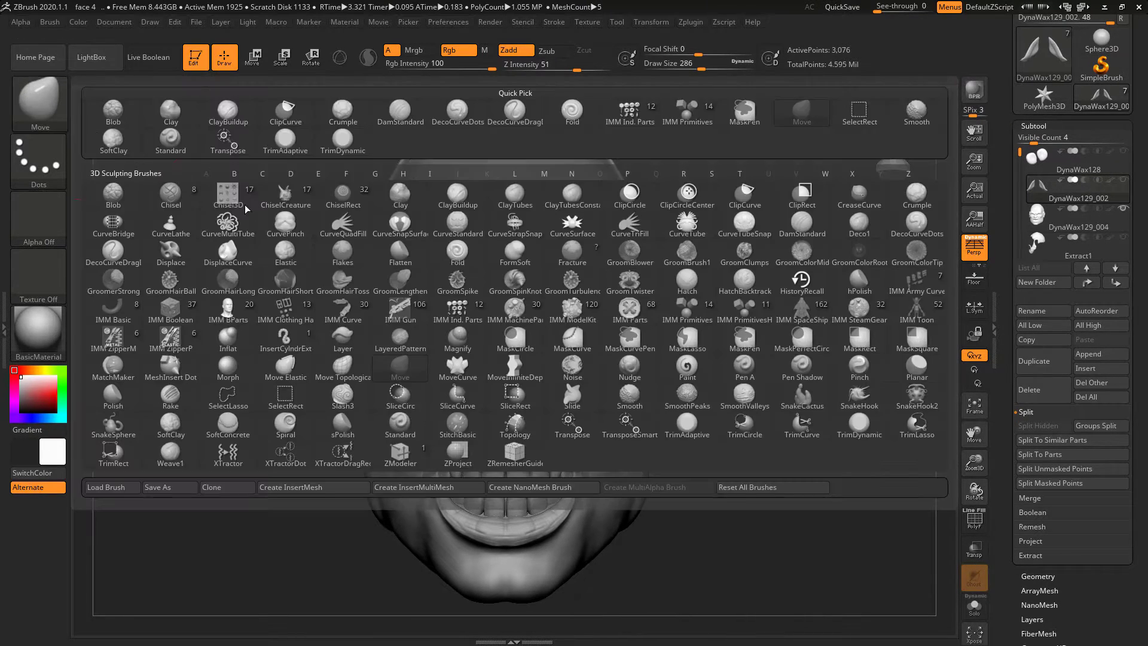
left_click(226, 341)
mouse_move(630, 250)
left_mouse_down()
mouse_move(622, 194)
mouse_move(634, 218)
left_mouse_up()
mouse_move(733, 117)
left_mouse_down("alt")
mouse_move(711, 225)
mouse_move(646, 195)
mouse_move(715, 302)
mouse_move(708, 251)
mouse_move(673, 311)
mouse_move(694, 323)
left_mouse_up("alt")
left_click_drag(849, 299, 770, 257)
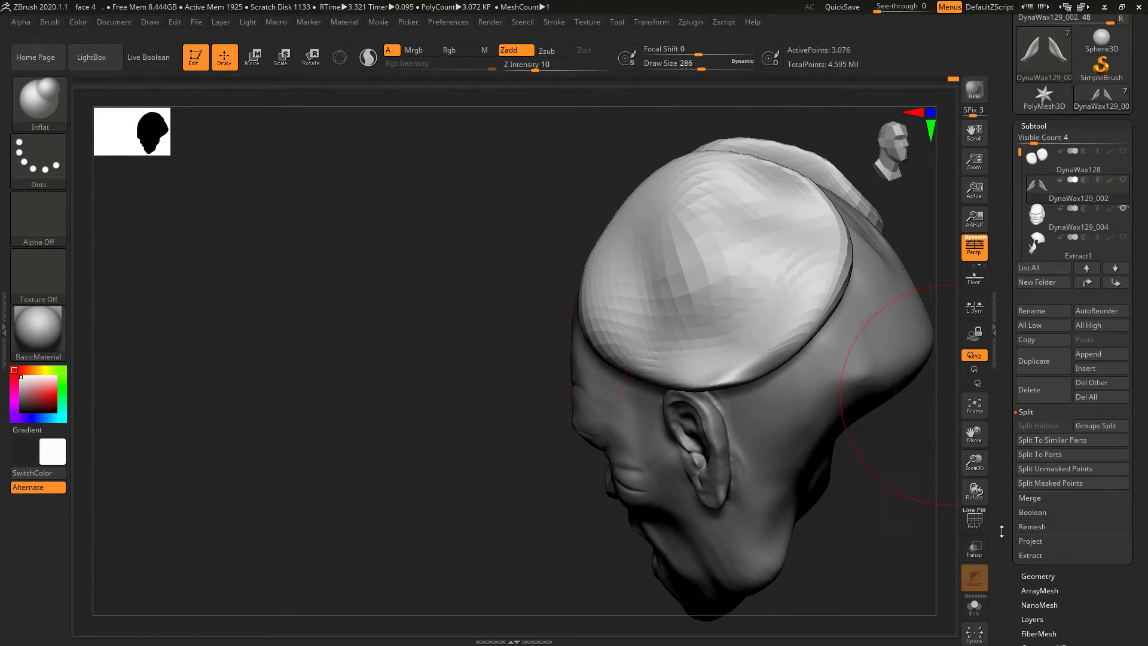
Step: Convert the hair pieces to DynaMesh at resolution 312 and smooth their faceted surface
left_click(1044, 575)
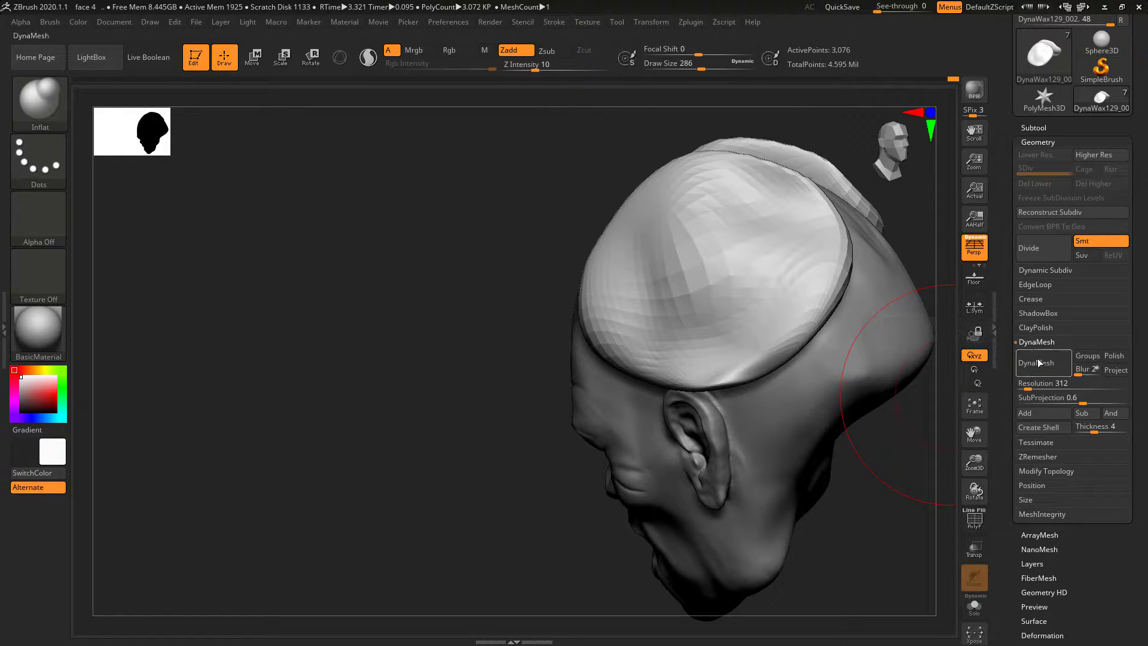
mouse_move(749, 316)
left_mouse_down("shift")
mouse_move(688, 257)
mouse_move(760, 308)
left_mouse_up("shift")
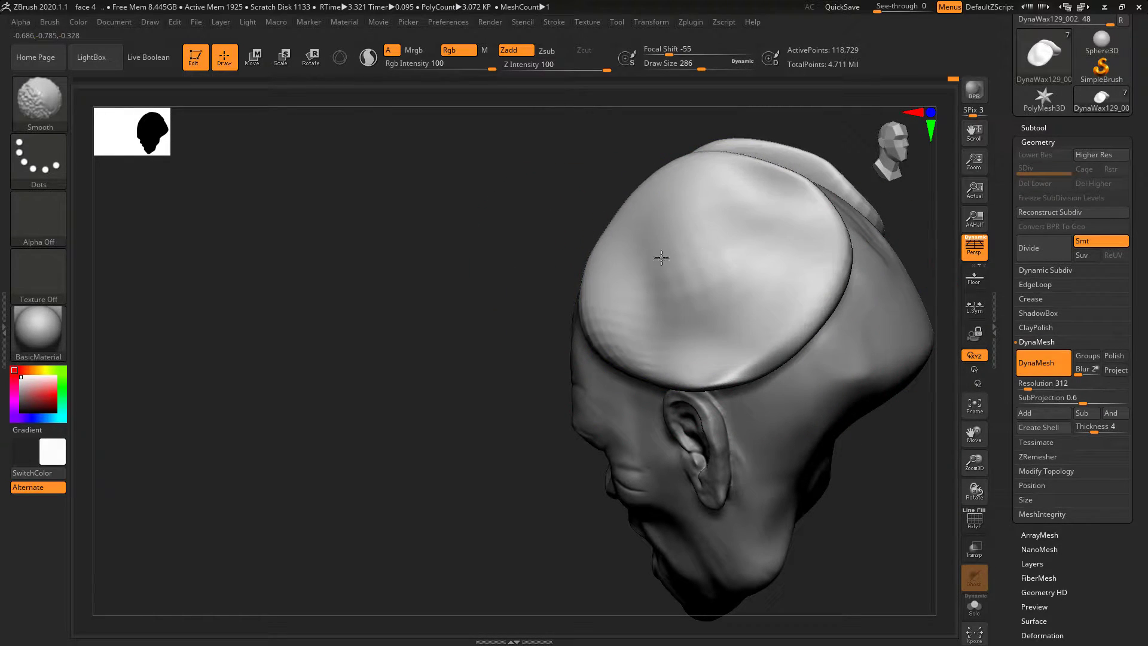
mouse_move(655, 337)
right_mouse_down()
mouse_move(576, 289)
mouse_move(668, 228)
mouse_move(725, 233)
mouse_move(707, 248)
mouse_move(538, 234)
right_mouse_up()
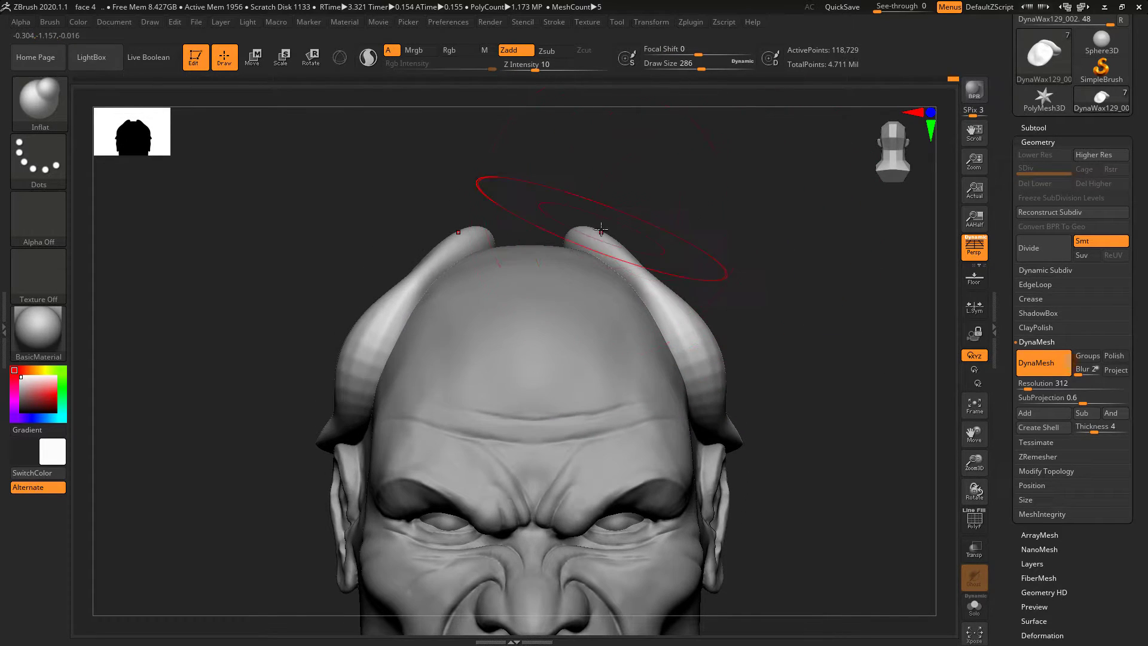
Step: Inflate the upper edges of the hair pieces until they meet over the crown, remesh them as one volume and smooth it
mouse_move(529, 211)
left_mouse_down()
mouse_move(559, 213)
mouse_move(538, 218)
left_mouse_up()
key("ctrl+z")
key("ctrl+z")
key("ctrl+z")
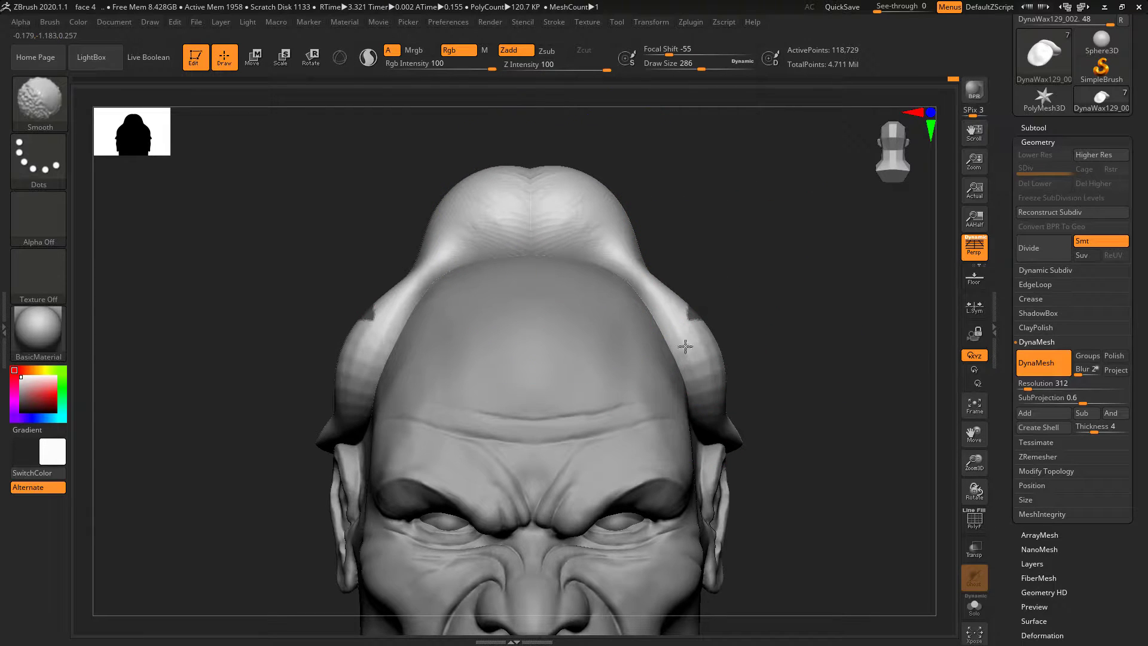
key("ctrl")
key("shift")
left_click_drag(622, 215, 534, 230, "shift")
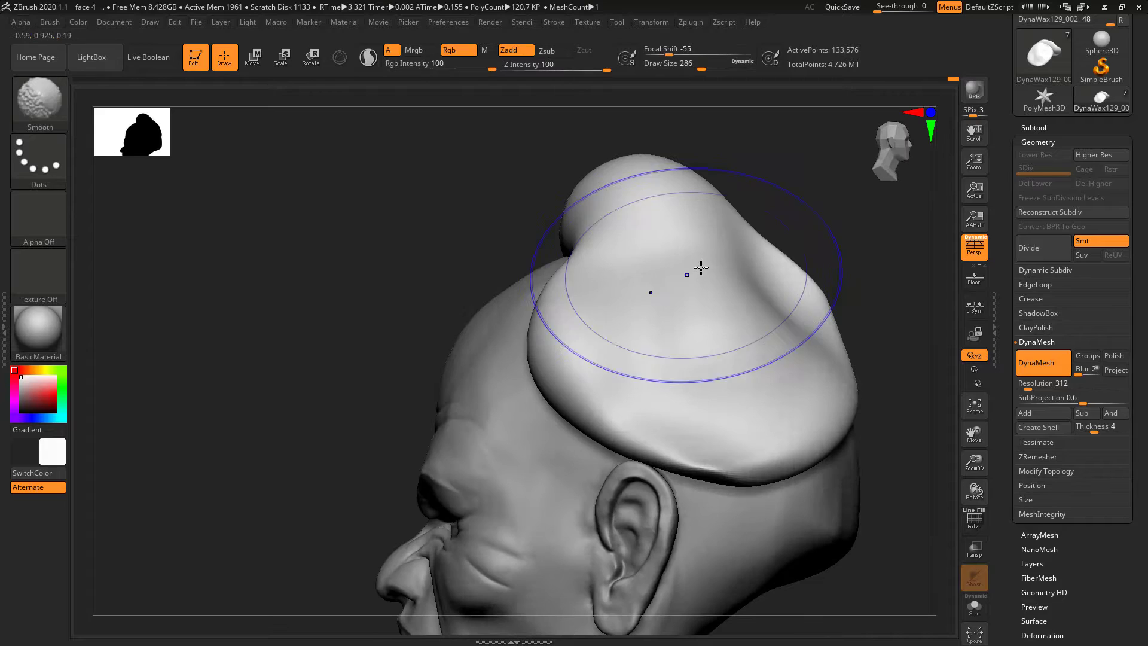
Step: Inflate the hair volume toward the front and across the back of the head, remesh it with DynaMesh and smooth the surface
mouse_move(697, 266)
left_mouse_down()
mouse_move(574, 179)
mouse_move(538, 263)
left_mouse_up()
left_click_drag(531, 204, 448, 215, "ctrl")
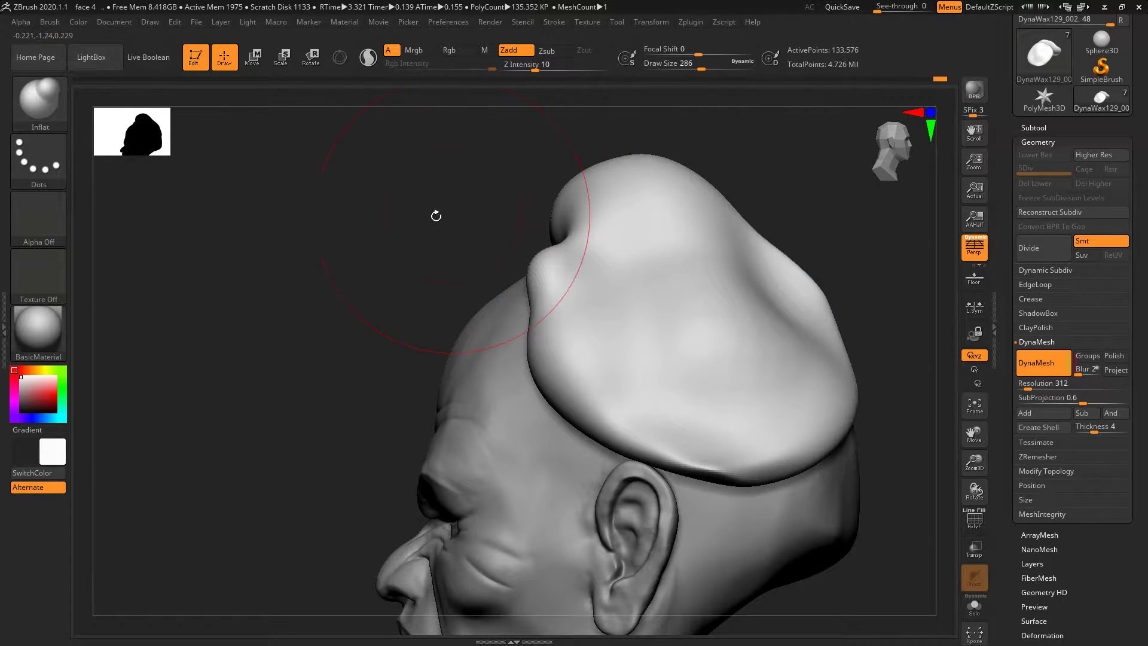
mouse_move(735, 379)
left_mouse_down()
mouse_move(757, 455)
mouse_move(837, 402)
left_mouse_up()
mouse_move(737, 296)
right_mouse_down("alt")
mouse_move(729, 291)
mouse_move(803, 237)
right_mouse_up("alt")
mouse_move(803, 238)
left_mouse_down()
mouse_move(784, 413)
mouse_move(746, 440)
left_mouse_up()
left_click_drag(389, 271, 391, 469, "ctrl")
left_click_drag(785, 313, 818, 315, "shift")
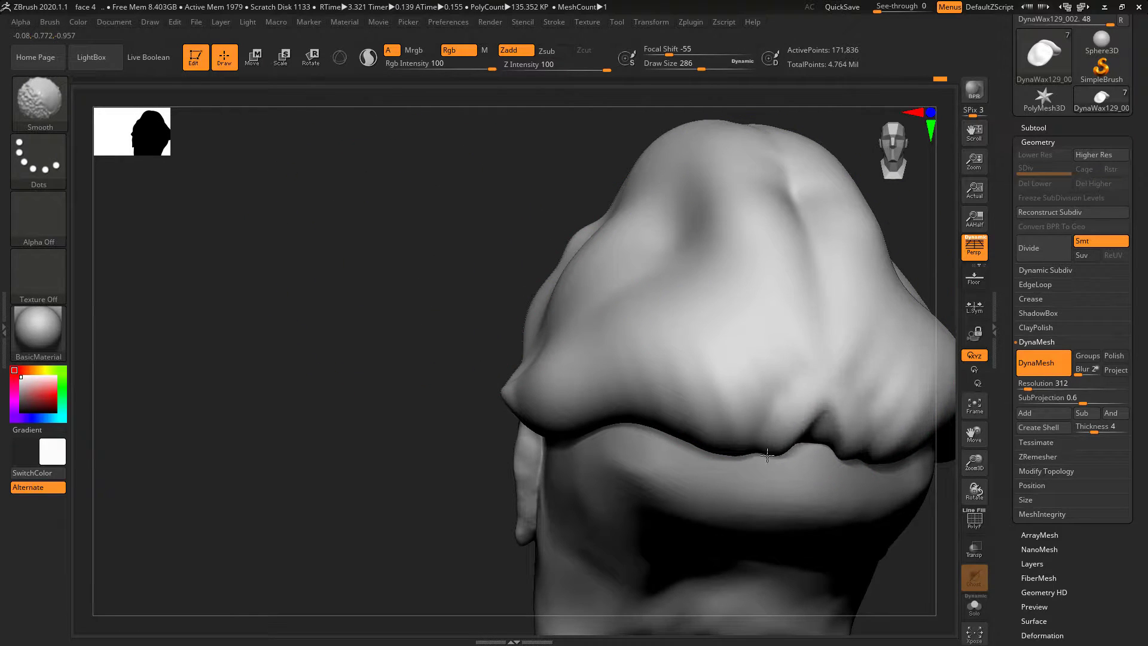
Step: Reshape the hair volume over the forehead and crown with the Move brush
left_click_drag(418, 263, 509, 312)
left_click_drag(354, 279, 159, 203, "alt")
left_click_drag(480, 264, 271, 359)
left_click_drag(947, 197, 741, 339, "alt")
left_click_drag(727, 303, 675, 274)
key("b")
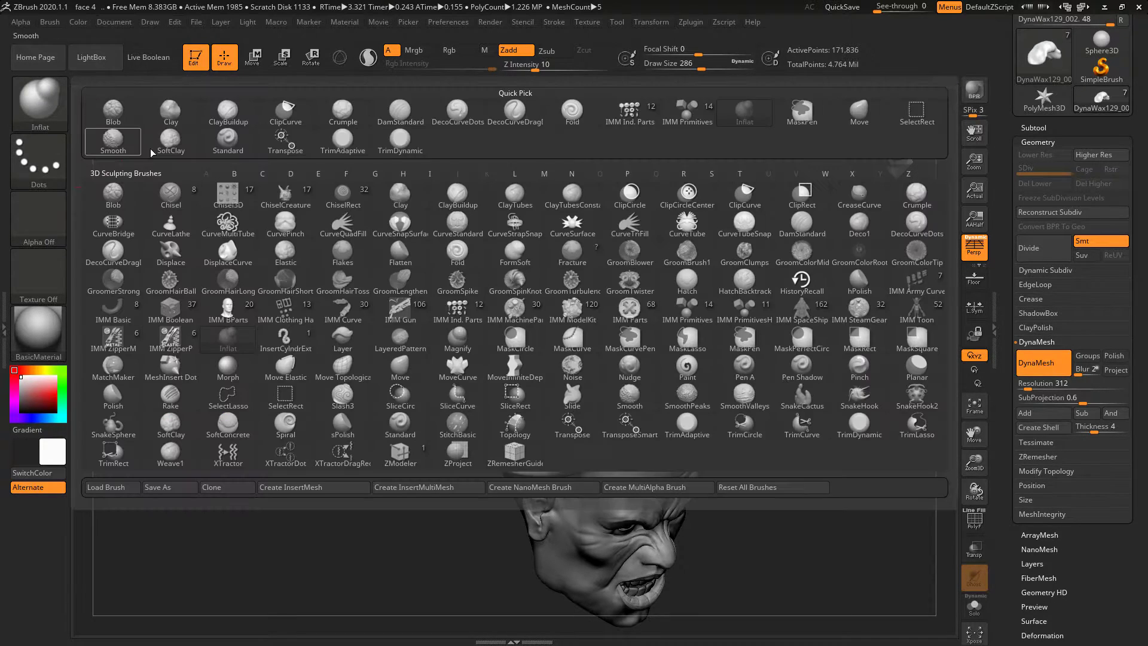
left_click(396, 367)
mouse_move(664, 326)
left_mouse_down()
mouse_move(694, 320)
mouse_move(743, 371)
mouse_move(719, 315)
mouse_move(758, 375)
mouse_move(700, 411)
mouse_move(720, 479)
mouse_move(717, 459)
left_mouse_up()
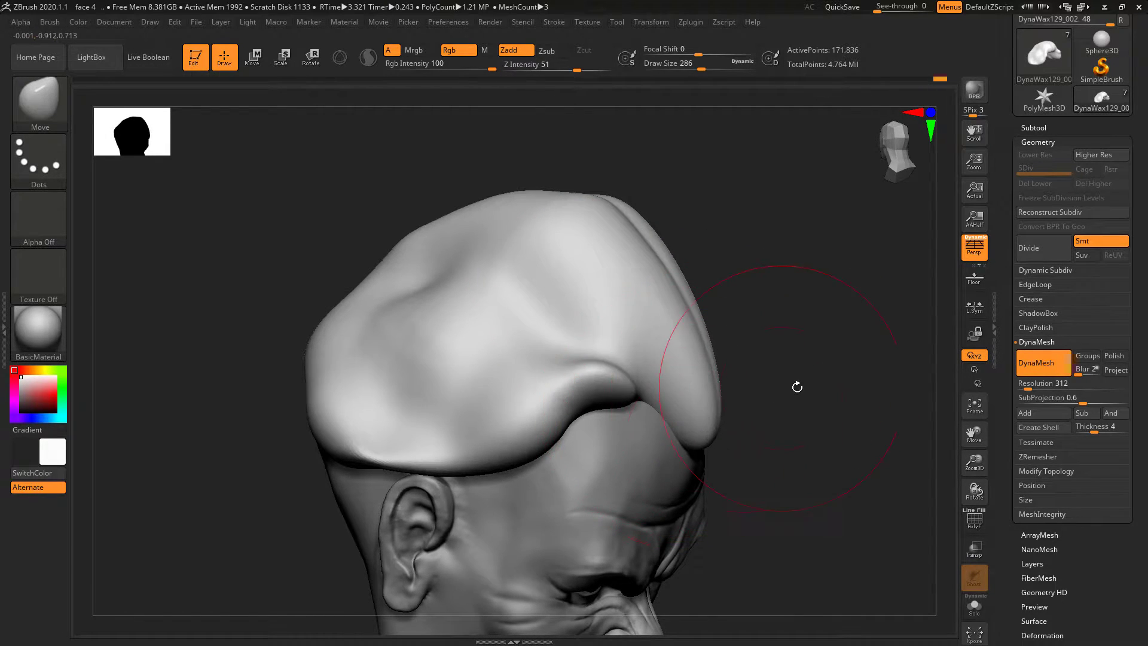
Step: Pull the hair volume's side edge down into a sideburn in front of the ear with the Move brush at draw size 104
left_click_drag(787, 387, 727, 383, "shift")
left_click_drag(774, 353, 809, 408)
left_click_drag(869, 291, 705, 336)
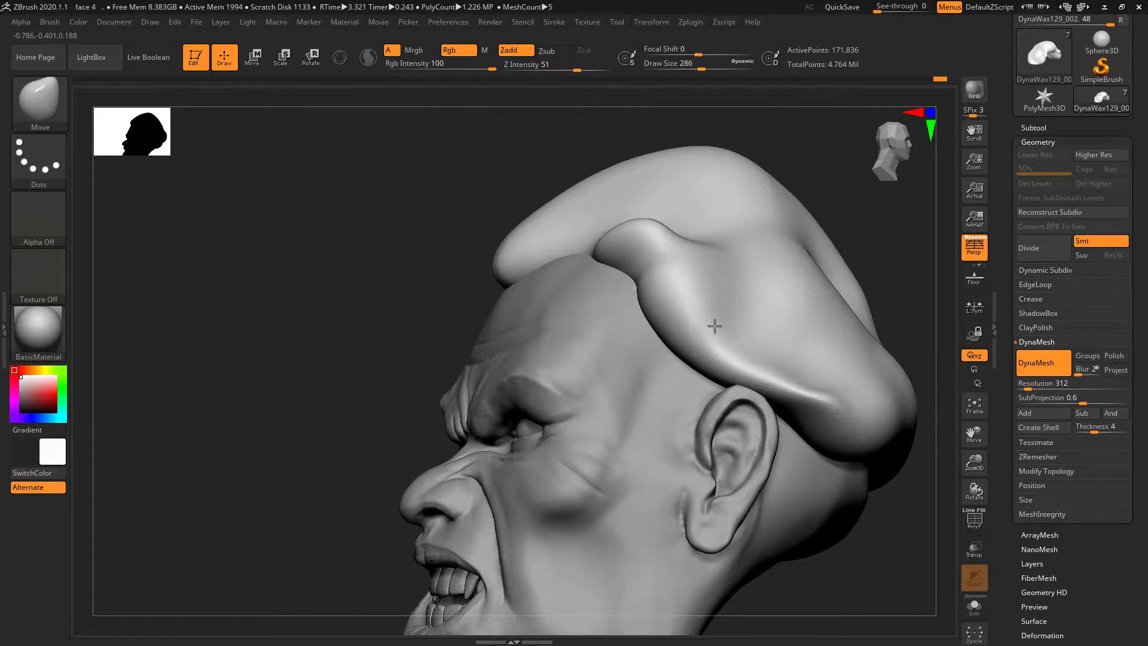
left_click_drag(837, 223, 873, 256)
mouse_move(495, 325)
left_mouse_down()
mouse_move(370, 272)
mouse_move(265, 198)
left_mouse_up()
key("space")
left_click_drag(604, 277, 585, 277)
left_click_drag(553, 319, 521, 409)
mouse_move(585, 282)
left_mouse_down()
mouse_move(547, 378)
mouse_move(561, 382)
left_mouse_up()
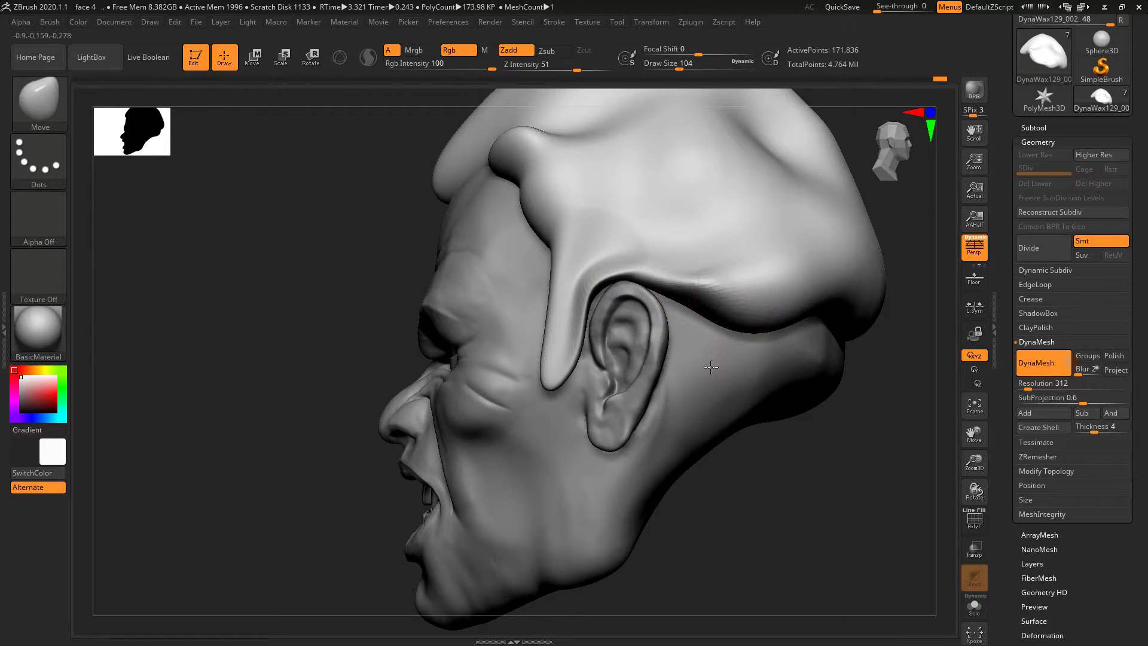
Step: Pull the lower edge of the hair down behind the ear and along the nape into uneven locks
left_click_drag(715, 323, 718, 357)
left_click_drag(759, 315, 748, 415)
left_click_drag(717, 305, 727, 401)
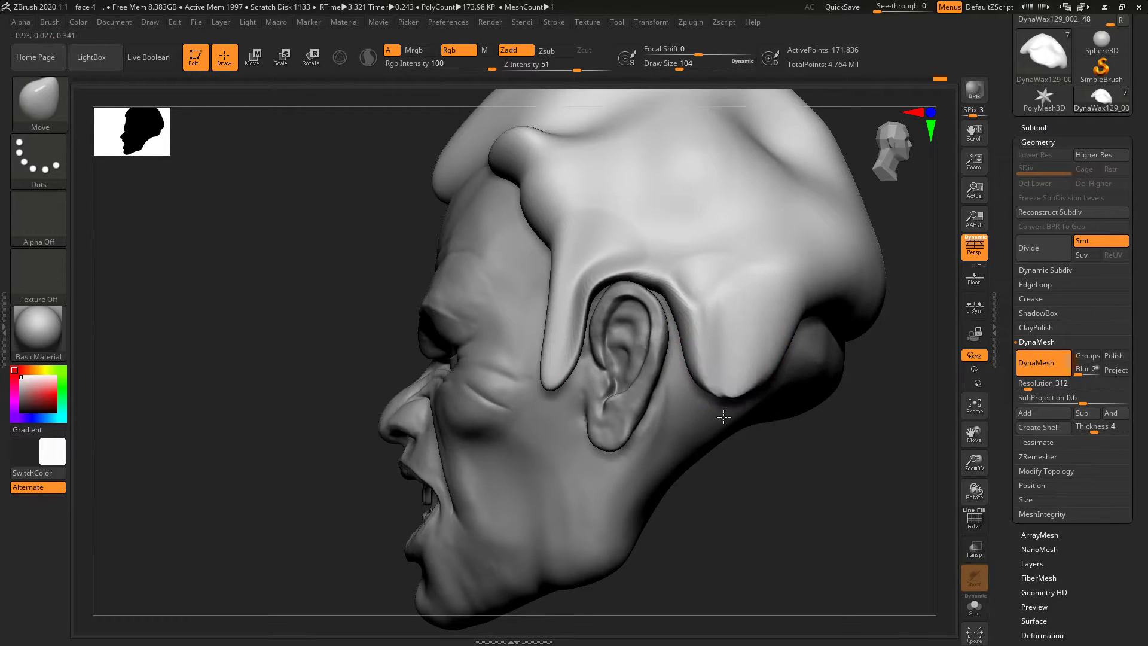
left_click_drag(828, 302, 806, 401)
mouse_move(743, 434)
left_mouse_down()
mouse_move(766, 384)
mouse_move(754, 352)
left_mouse_up()
left_click_drag(759, 297, 774, 376)
left_click_drag(844, 358, 843, 316)
left_click_drag(756, 309, 732, 330)
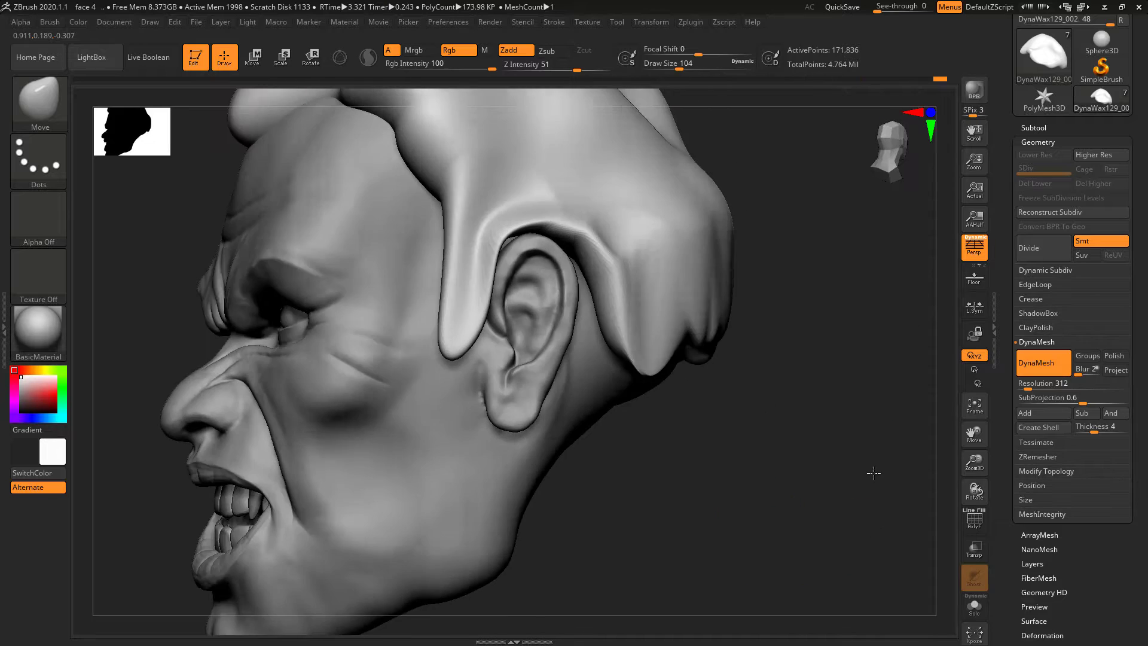
Step: Remesh the reshaped hair volume with DynaMesh and smooth its front, sides and locks
left_click_drag(871, 469, 716, 314)
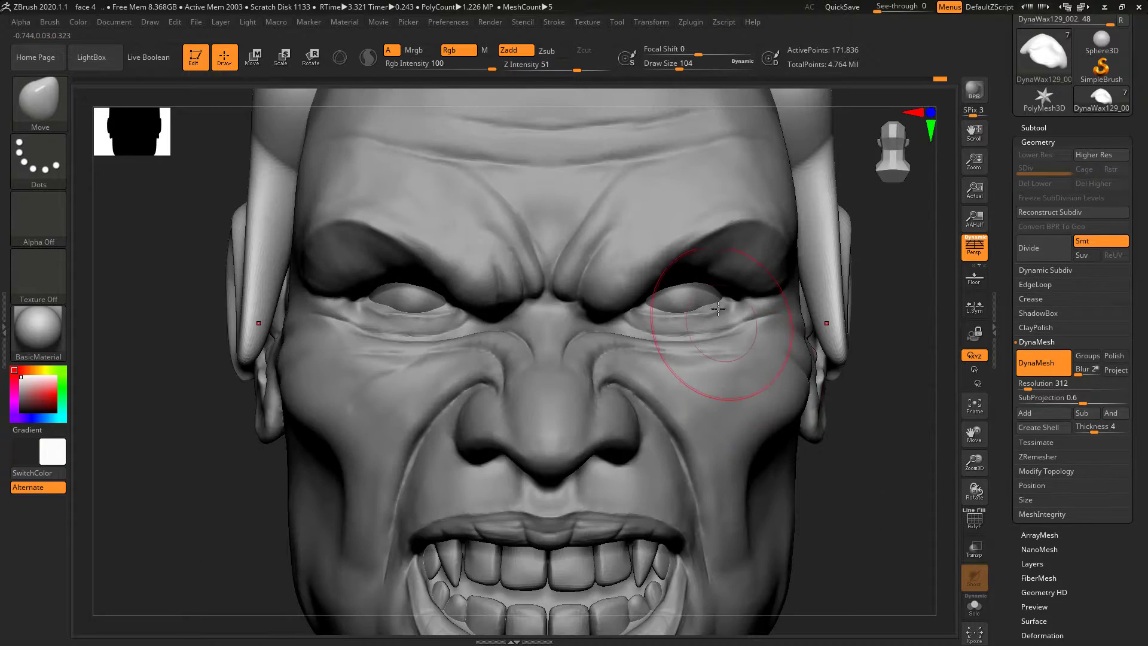
key("f")
mouse_move(838, 338)
left_mouse_down()
mouse_move(828, 346)
mouse_move(856, 404)
mouse_move(716, 405)
left_mouse_up()
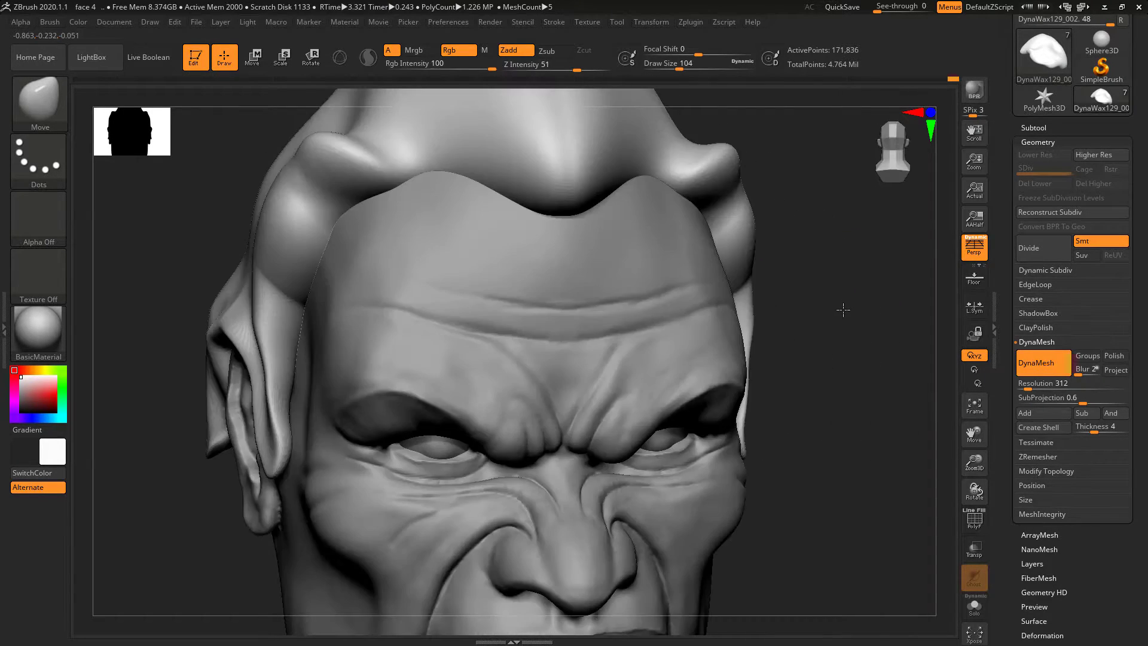
left_click_drag(848, 257, 785, 410, "ctrl")
mouse_move(833, 280)
left_mouse_down()
mouse_move(835, 253)
mouse_move(777, 220)
mouse_move(791, 252)
left_mouse_up()
mouse_move(776, 213)
left_mouse_down()
mouse_move(697, 285)
mouse_move(711, 345)
left_mouse_up()
key("space")
left_click_drag(676, 256, 639, 281)
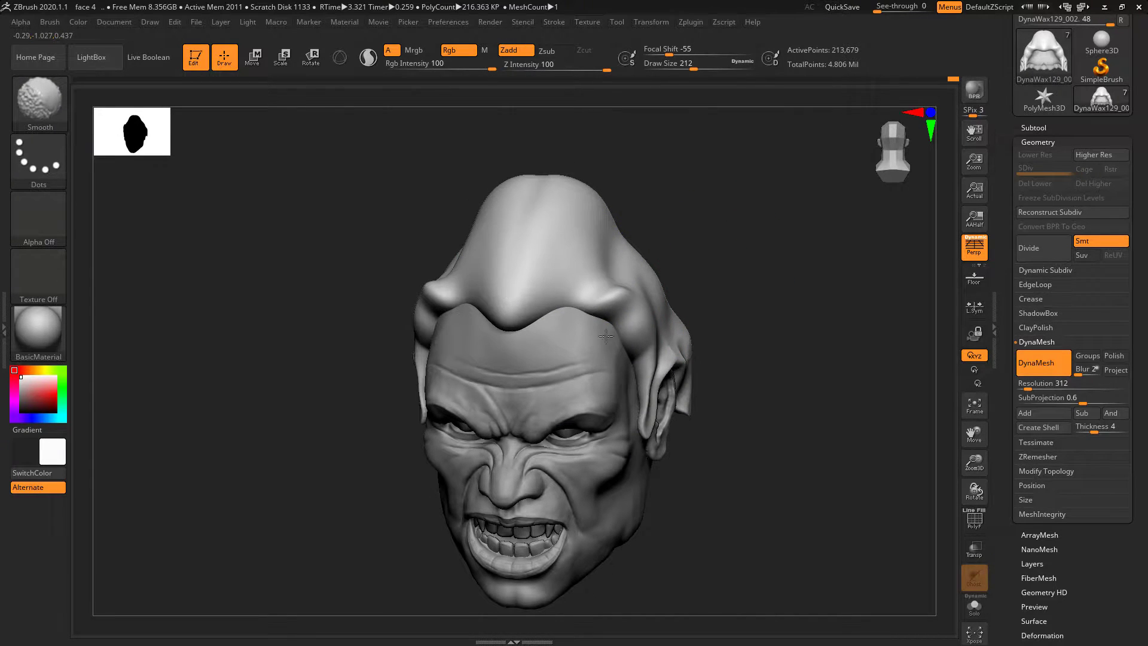
left_click_drag(758, 217, 646, 263)
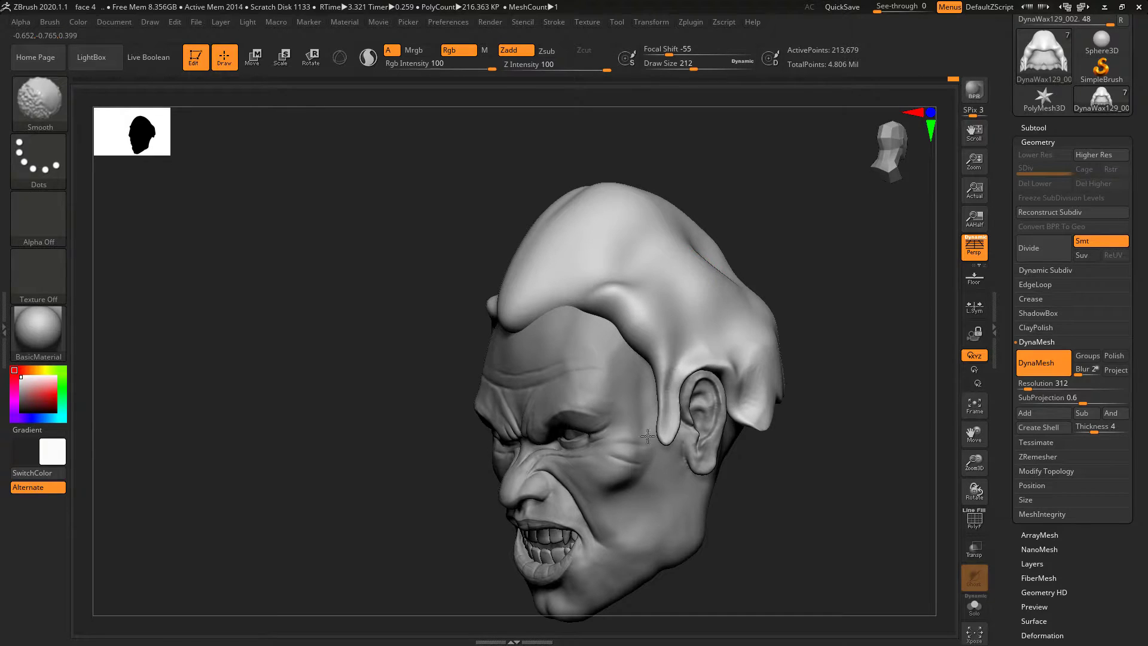
left_click_drag(813, 264, 668, 340)
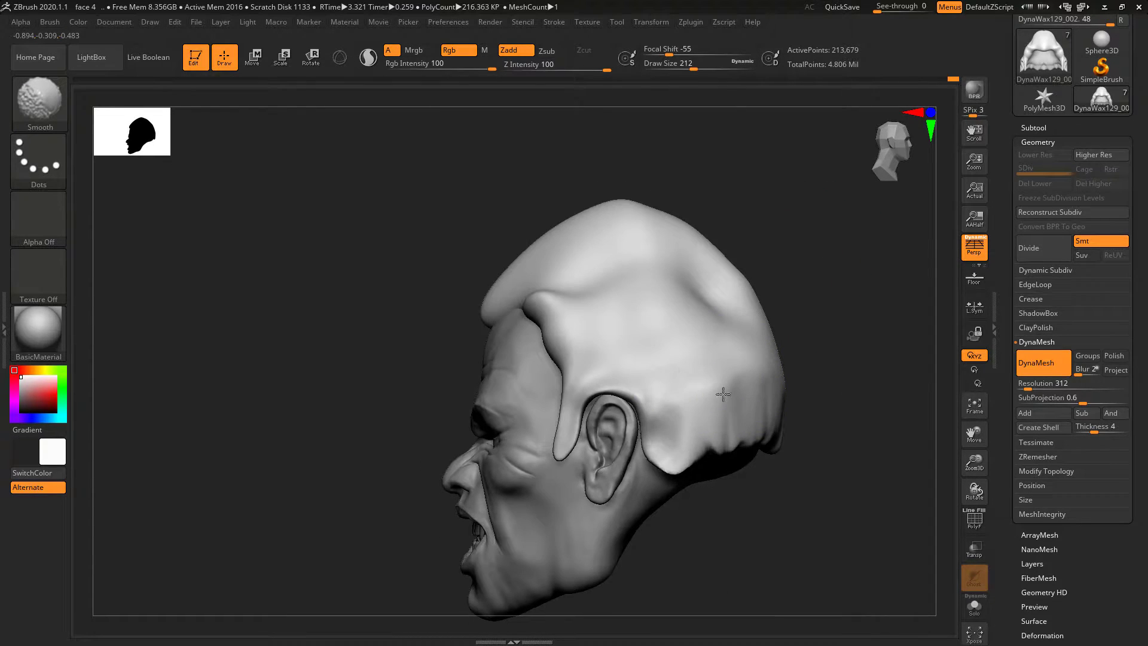
left_click_drag(743, 202, 170, 195)
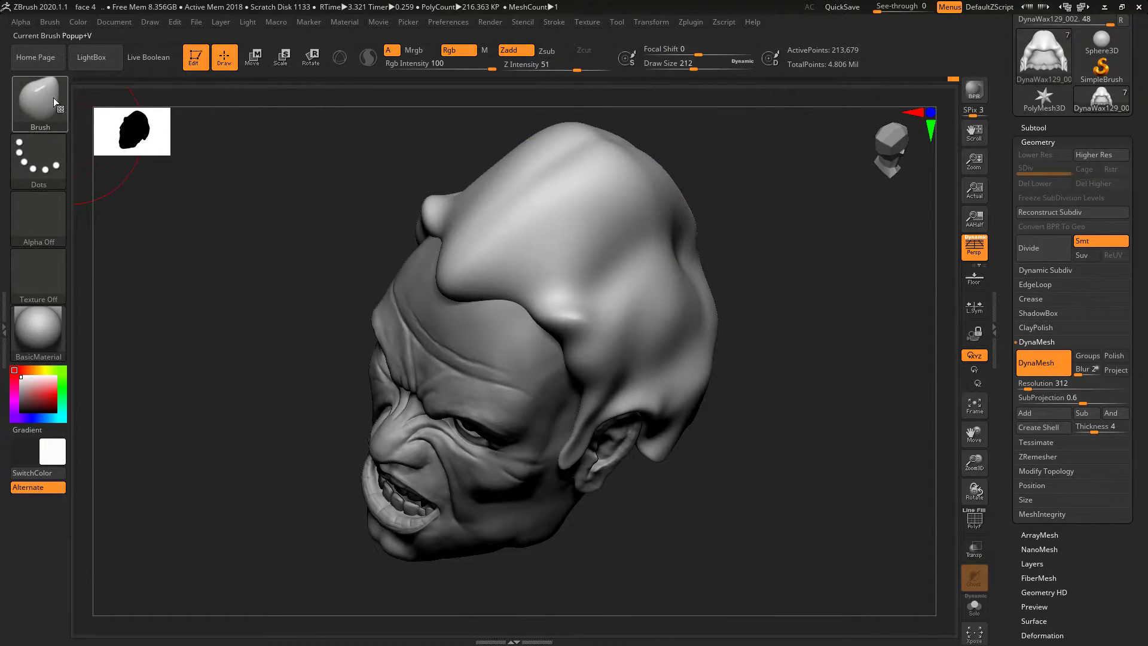
key("b")
left_click(692, 421)
mouse_move(769, 311)
left_mouse_down()
mouse_move(679, 258)
mouse_move(569, 226)
mouse_move(658, 273)
left_mouse_up()
key("ctrl+z")
key("ctrl+z")
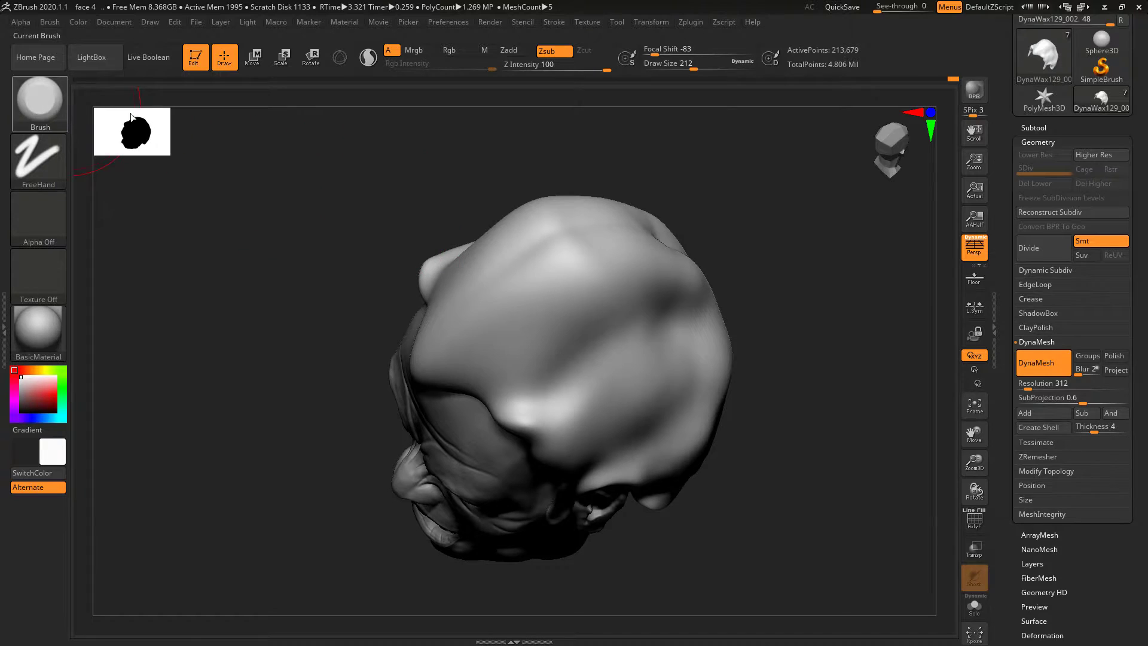
Step: Flatten the bulges on the front, crown and sides of the hair volume with the TrimDynamic brush
key("b")
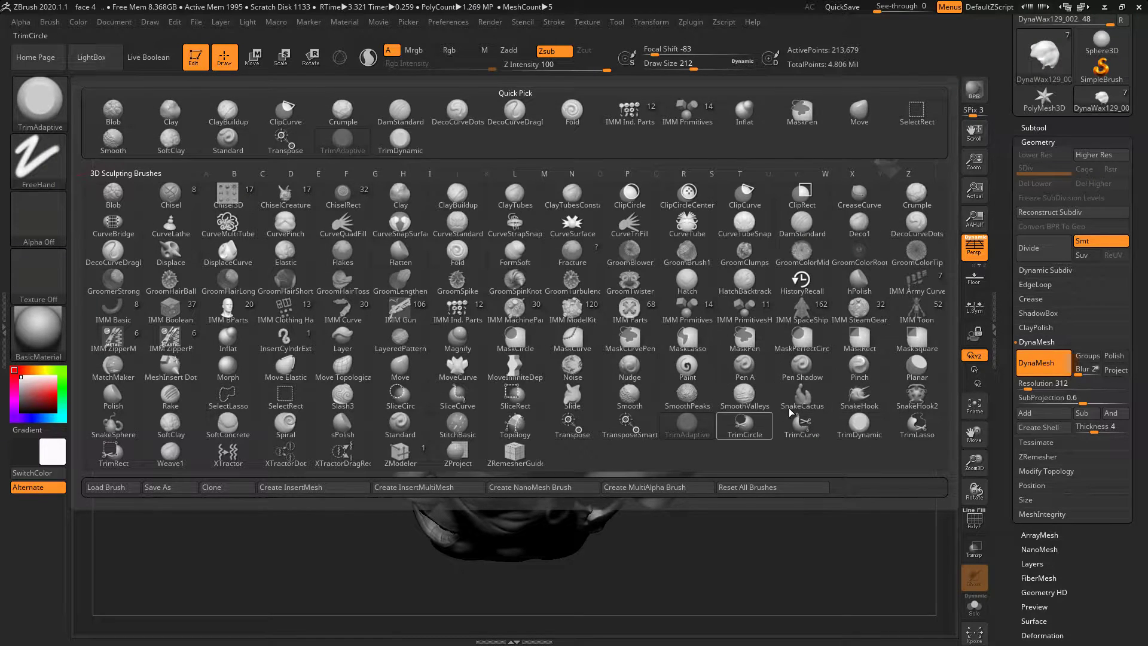
left_click(866, 427)
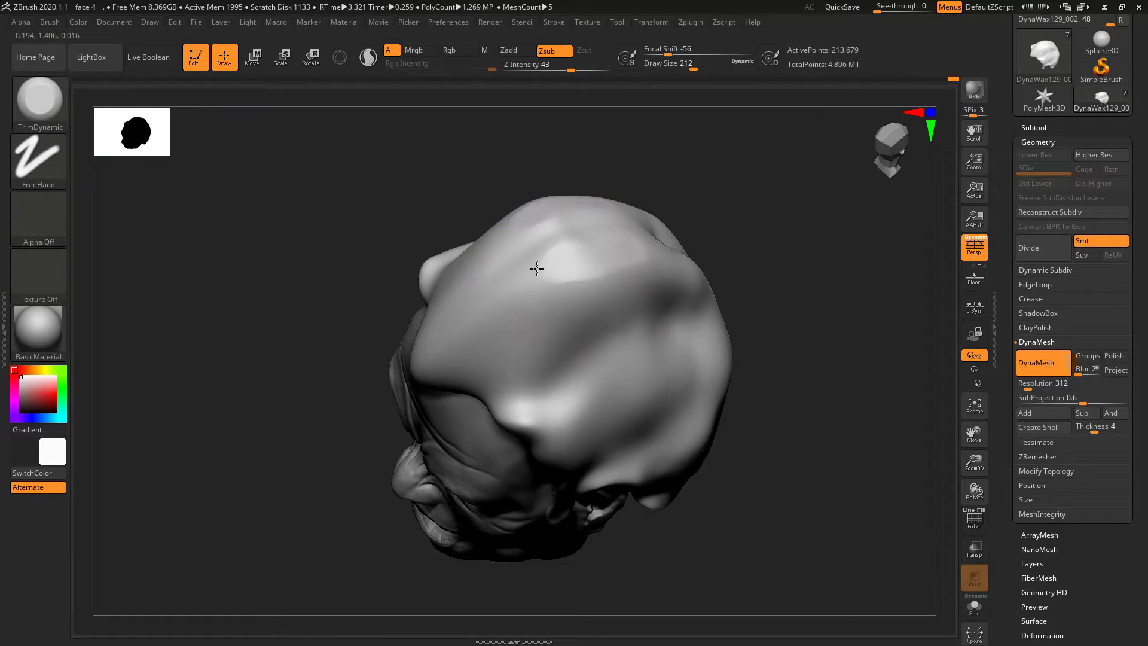
mouse_move(581, 261)
left_mouse_down()
mouse_move(623, 246)
mouse_move(580, 287)
mouse_move(597, 225)
mouse_move(733, 192)
left_mouse_up()
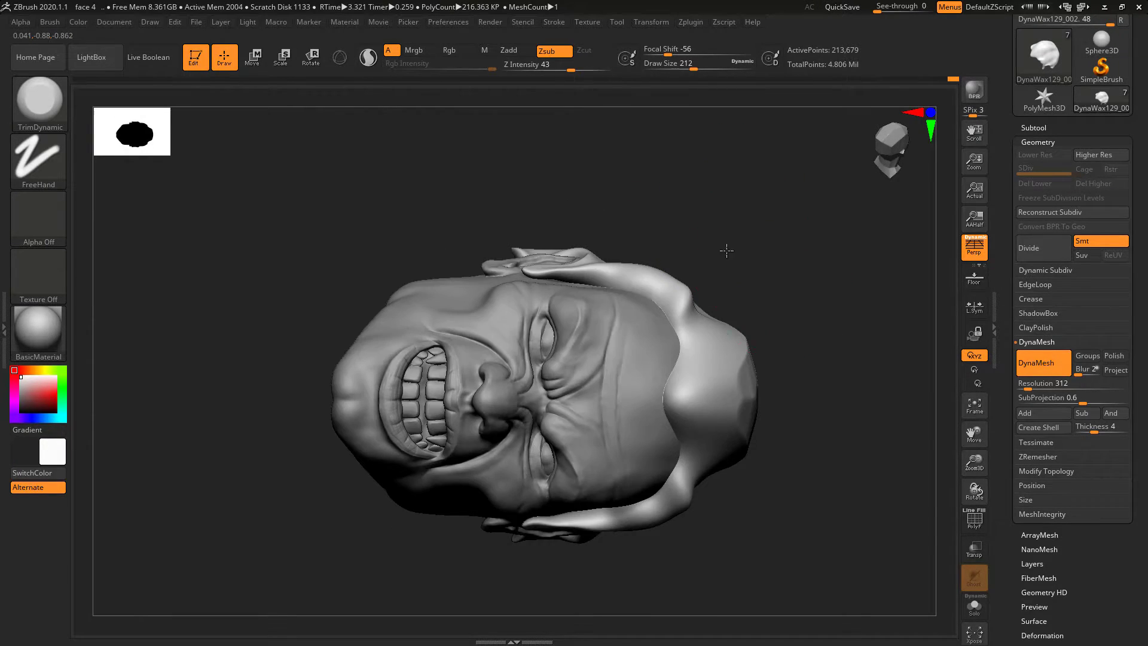
mouse_move(726, 250)
left_mouse_down()
mouse_move(822, 221)
mouse_move(617, 234)
left_mouse_up()
mouse_move(641, 161)
left_mouse_down()
mouse_move(626, 224)
mouse_move(558, 233)
mouse_move(622, 238)
mouse_move(597, 187)
mouse_move(619, 223)
mouse_move(558, 267)
mouse_move(514, 341)
mouse_move(615, 299)
mouse_move(629, 322)
mouse_move(638, 270)
mouse_move(656, 258)
mouse_move(655, 303)
mouse_move(686, 374)
left_mouse_up()
left_click_drag(783, 297, 792, 331)
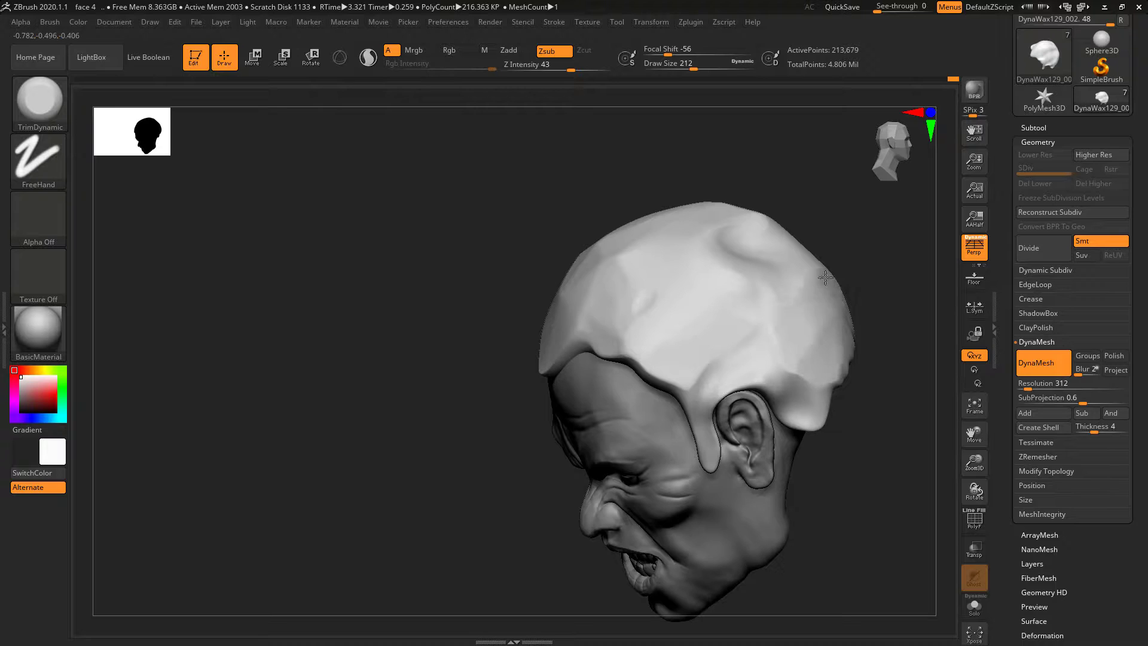
left_click_drag(779, 257, 804, 282)
right_click_drag(804, 282, 805, 359)
mouse_move(686, 197)
left_mouse_down()
mouse_move(715, 195)
mouse_move(662, 229)
mouse_move(622, 236)
left_mouse_up()
left_click_drag(431, 233, 496, 207, "shift")
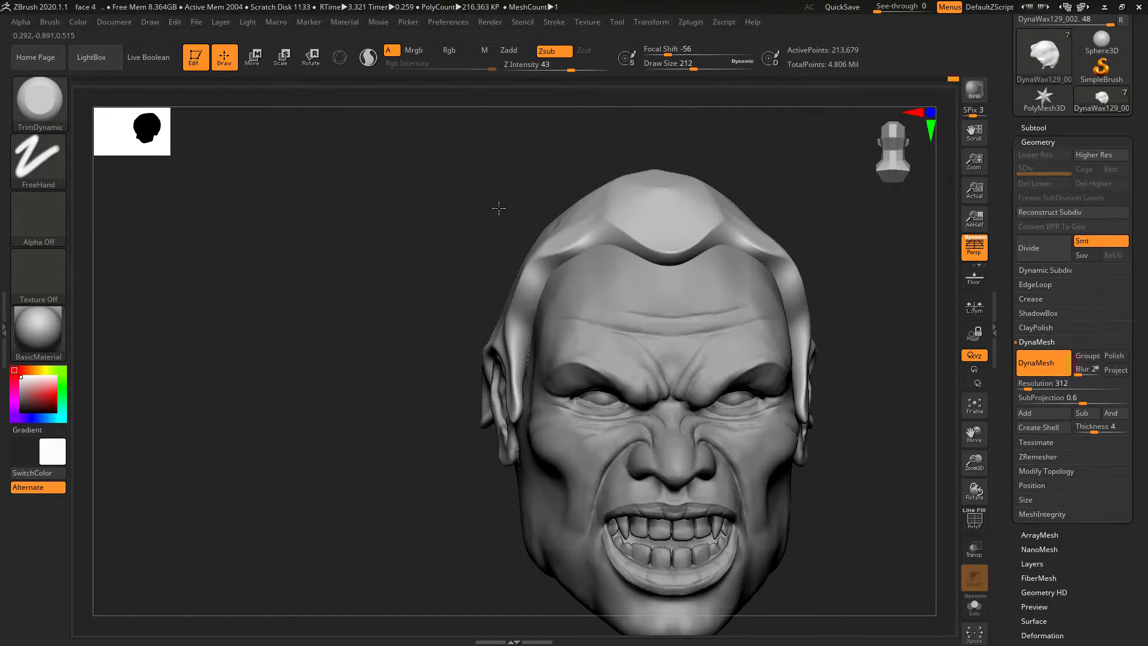
left_click_drag(694, 206, 636, 183)
left_click_drag(466, 186, 533, 239)
left_click_drag(445, 260, 391, 309)
mouse_move(366, 253)
left_mouse_down()
mouse_move(413, 323)
mouse_move(496, 332)
left_mouse_up()
left_click_drag(417, 300, 474, 217, "shift")
left_click_drag(881, 226, 797, 185, "alt")
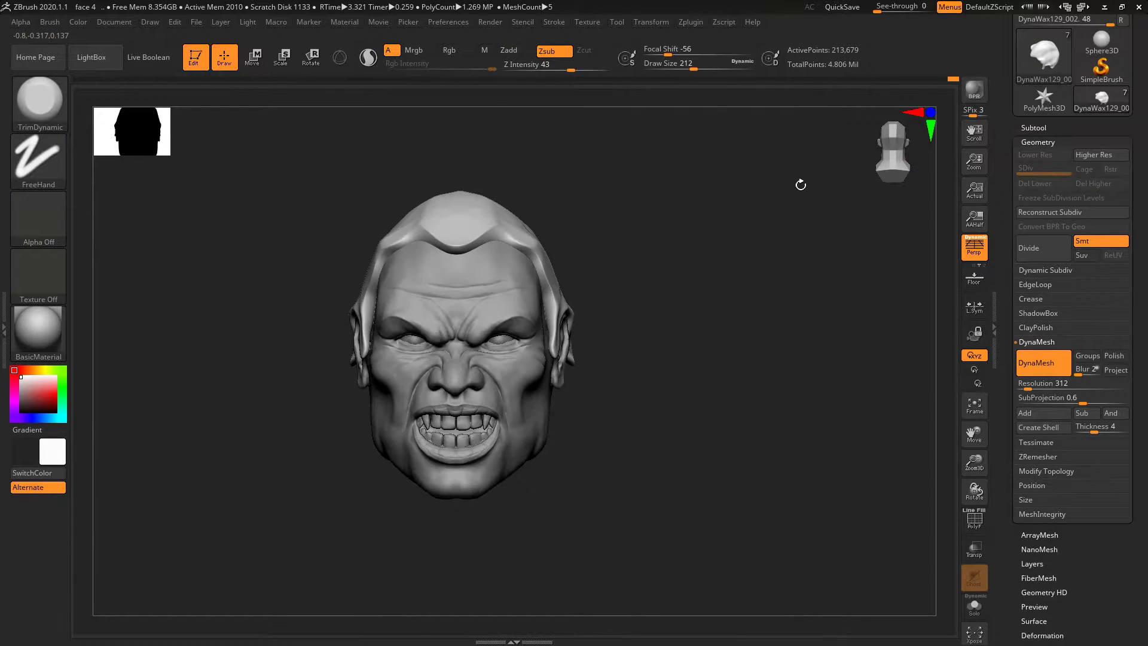
left_click_drag(652, 209, 719, 231, "alt")
Step: Remesh the flattened hair volume with DynaMesh and smooth away its hard facets
left_click_drag(731, 190, 725, 371, "ctrl")
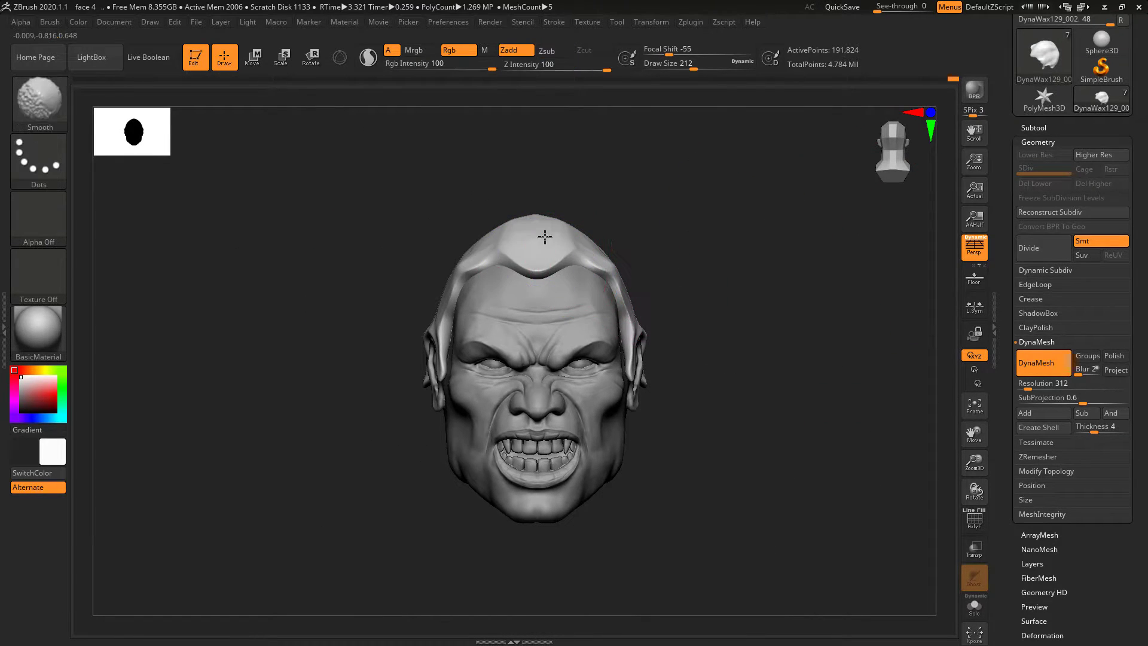
left_click_drag(678, 254, 621, 267)
left_click_drag(647, 336, 624, 386, "shift")
left_click_drag(679, 227, 741, 241, "shift")
left_click_drag(788, 275, 733, 261, "alt")
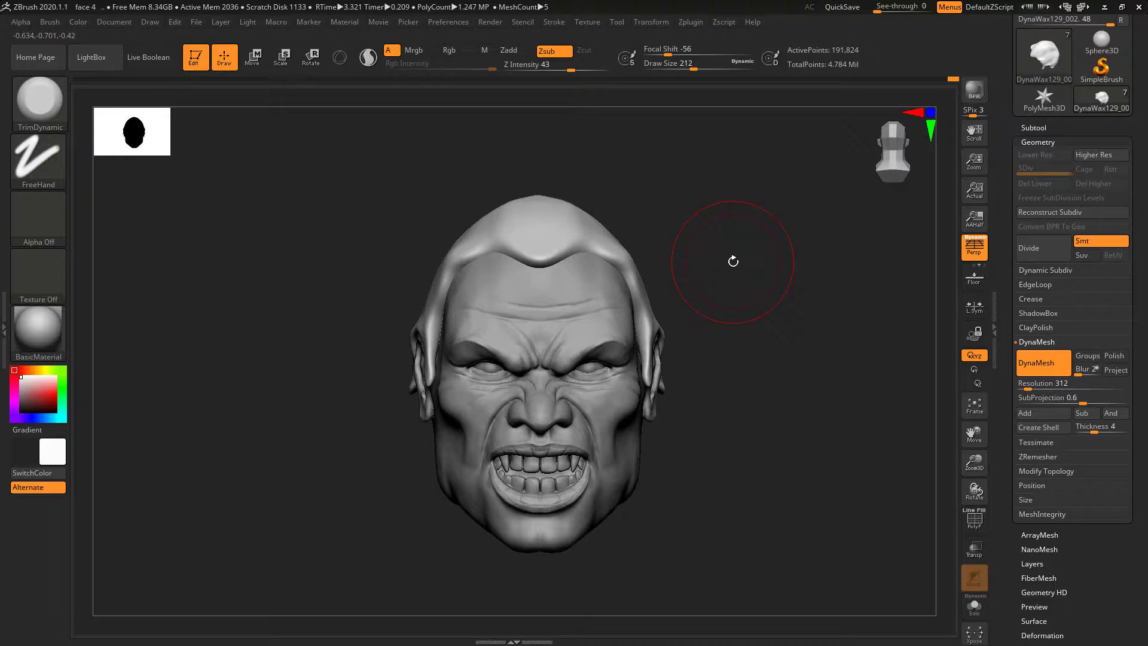
mouse_move(680, 191)
left_mouse_down("alt")
mouse_move(671, 194)
mouse_move(688, 177)
left_mouse_up("alt")
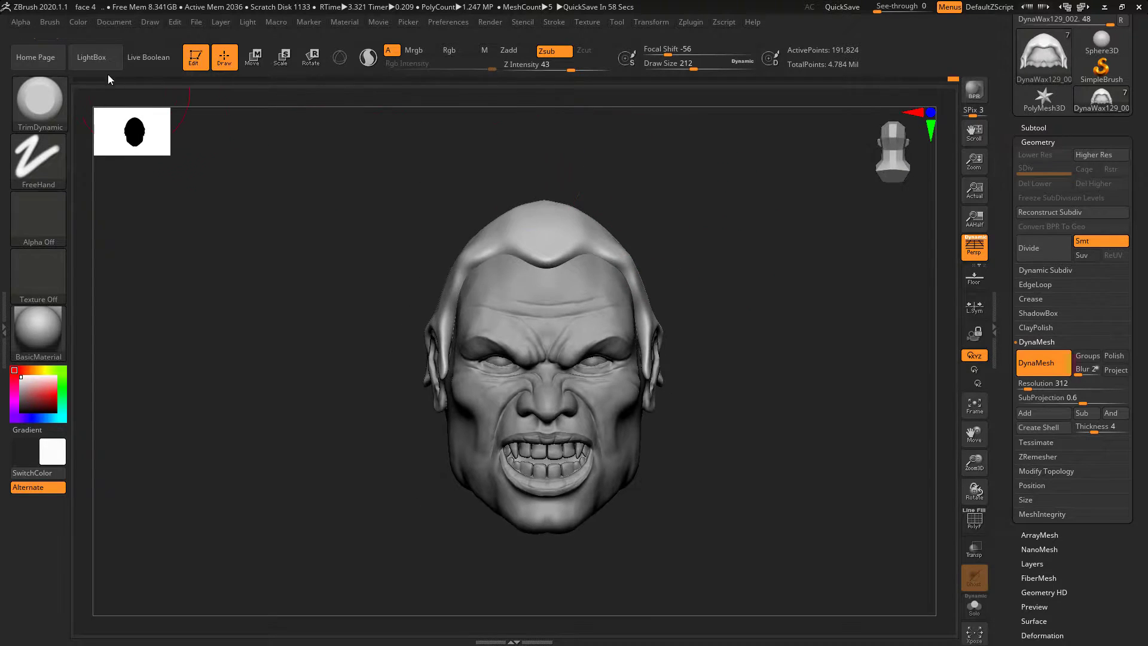
Step: Carve strand grooves sweeping back from the front hairline with the DamStandard brush at draw size 56
left_click(47, 101)
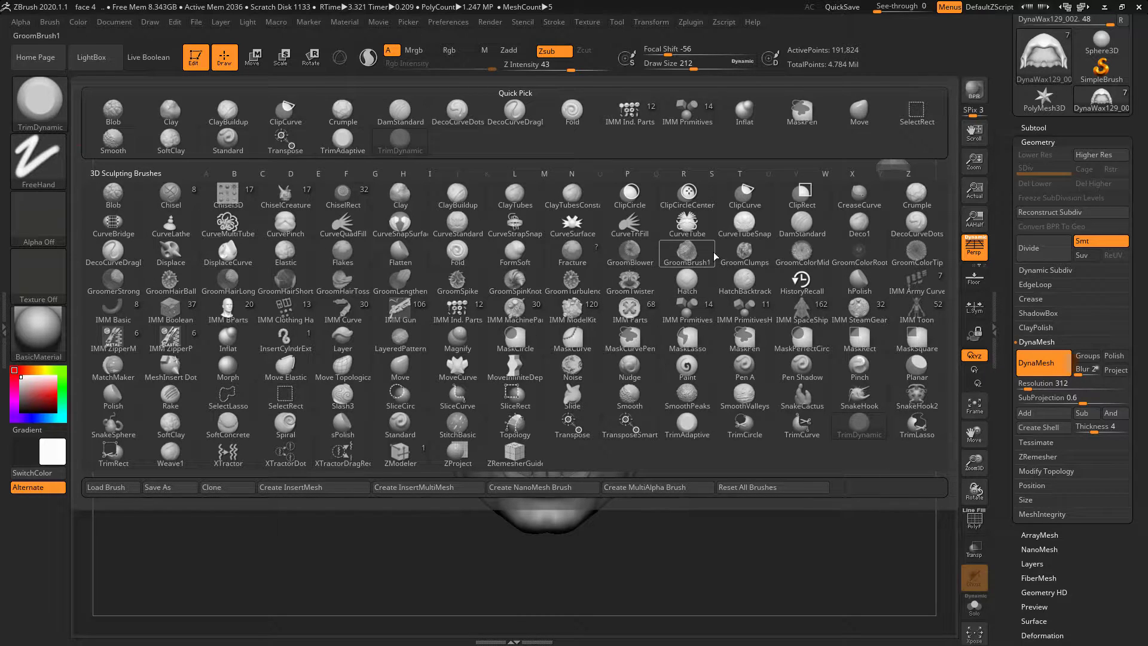
left_click(799, 225)
key("space")
mouse_move(761, 216)
left_mouse_down()
mouse_move(738, 267)
mouse_move(660, 263)
left_mouse_up()
left_click_drag(517, 352, 622, 233)
left_click_drag(482, 359, 538, 263)
left_click_drag(464, 377, 545, 230)
mouse_move(536, 358)
left_mouse_down()
mouse_move(610, 304)
mouse_move(587, 328)
left_mouse_up()
left_click_drag(568, 369, 618, 346)
Step: Carve flowing strand grooves from the temple over and behind the ear, continuing along the side of the head
left_click_drag(729, 317, 664, 332)
mouse_move(599, 384)
left_mouse_down()
mouse_move(697, 353)
mouse_move(688, 392)
left_mouse_up()
left_click_drag(623, 413, 677, 416)
left_click_drag(773, 335, 675, 338)
mouse_move(653, 394)
left_mouse_down()
mouse_move(801, 428)
mouse_move(786, 478)
left_mouse_up()
left_click_drag(722, 405, 802, 496)
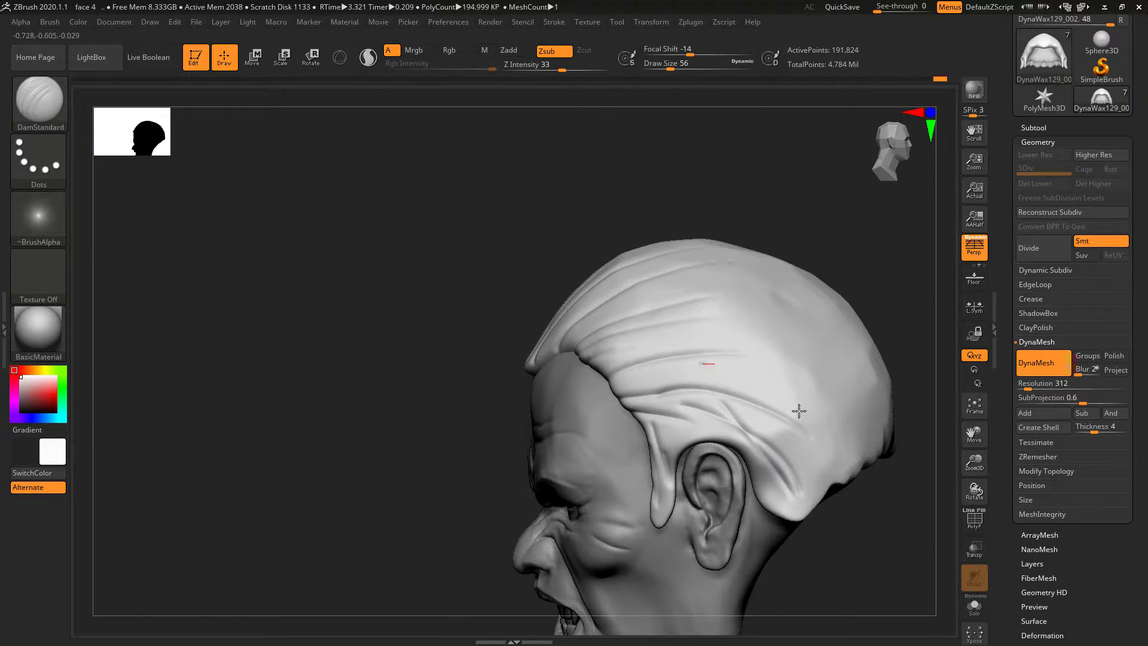
left_click_drag(782, 398, 828, 454)
left_click_drag(716, 302, 838, 430)
left_click_drag(680, 328, 828, 433)
Step: Carve long vertical strand grooves down the back of the hair toward the nape
left_click_drag(854, 229, 782, 281, "alt")
left_click_drag(807, 275, 758, 281, "shift")
left_click_drag(685, 338, 650, 558)
left_click_drag(731, 330, 743, 516)
left_click_drag(736, 351, 761, 555)
left_click_drag(686, 365, 710, 556)
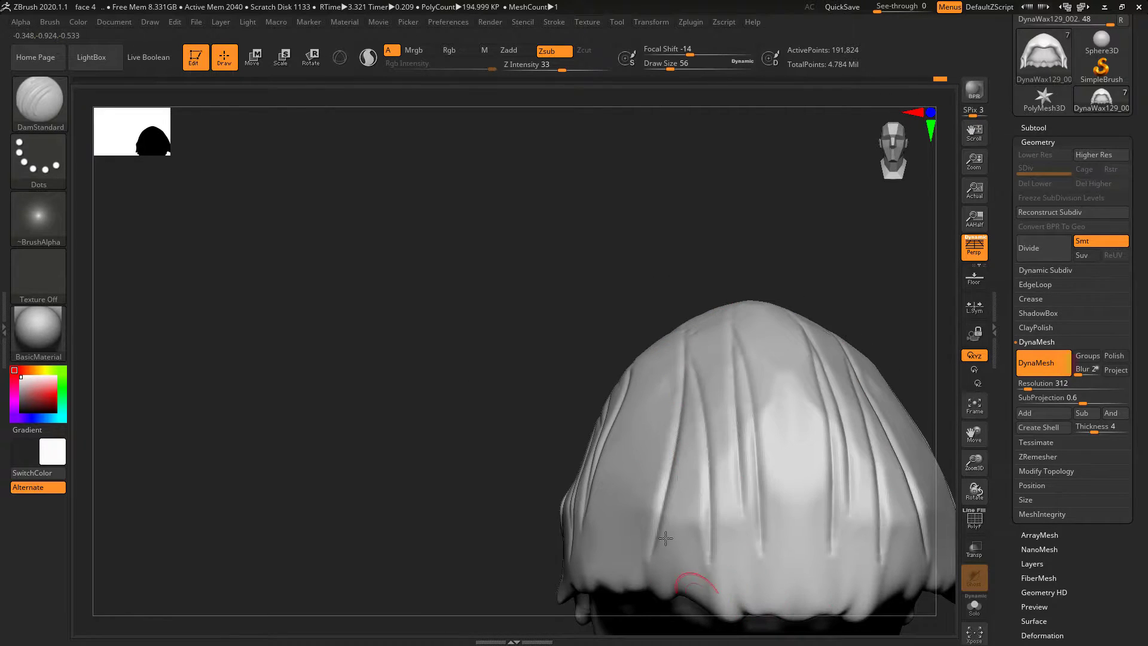
left_click_drag(655, 374, 636, 561)
left_click_drag(606, 465, 593, 578)
Step: Fill the area between the crown and the rear side of the hair with additional long strand grooves
mouse_move(655, 272)
left_mouse_down()
mouse_move(664, 359)
mouse_move(642, 592)
left_mouse_up()
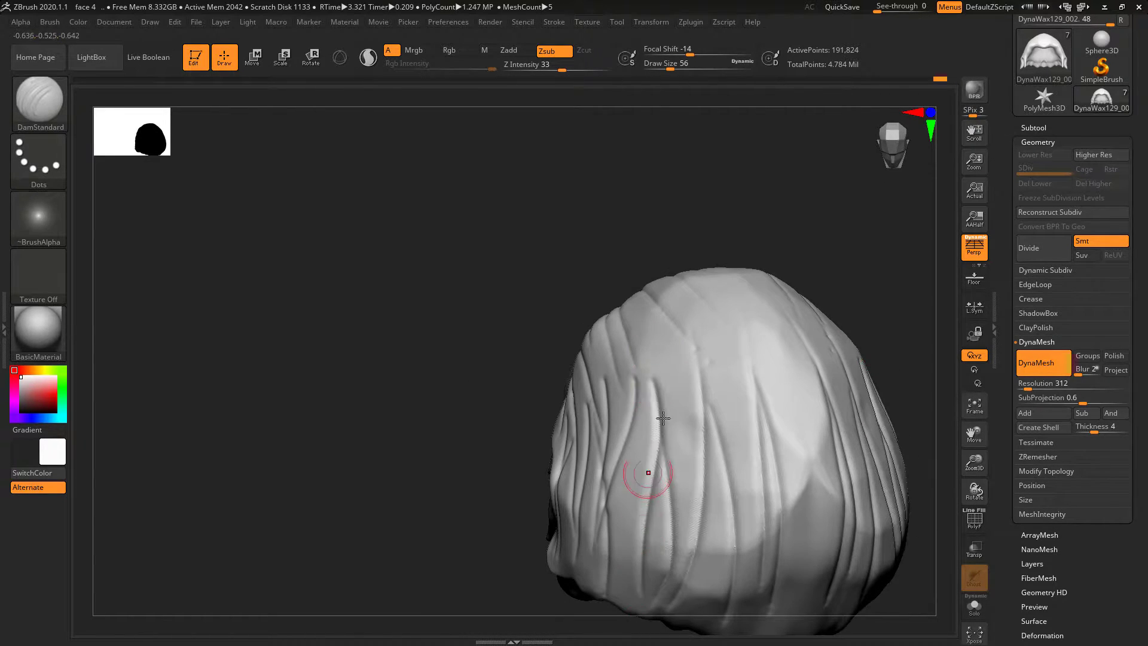
left_click_drag(682, 326, 720, 541)
left_click_drag(717, 310, 771, 550)
left_click_drag(777, 338, 825, 565)
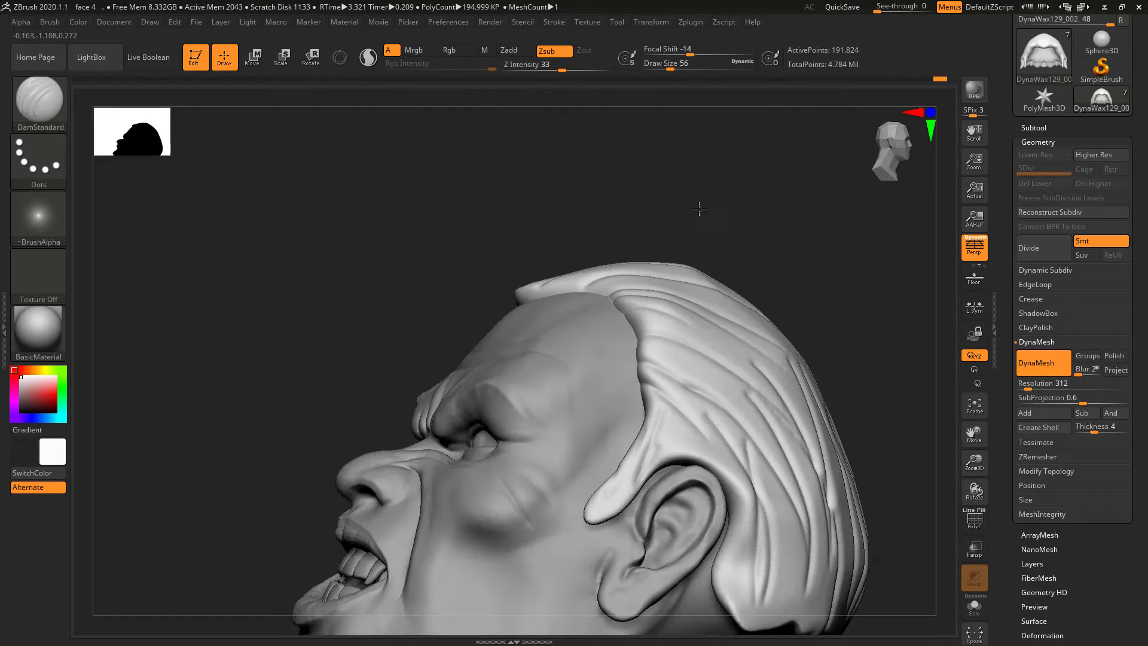
left_click_drag(699, 209, 789, 243)
left_click_drag(789, 242, 586, 142, "alt")
left_click_drag(784, 209, 899, 328, "alt")
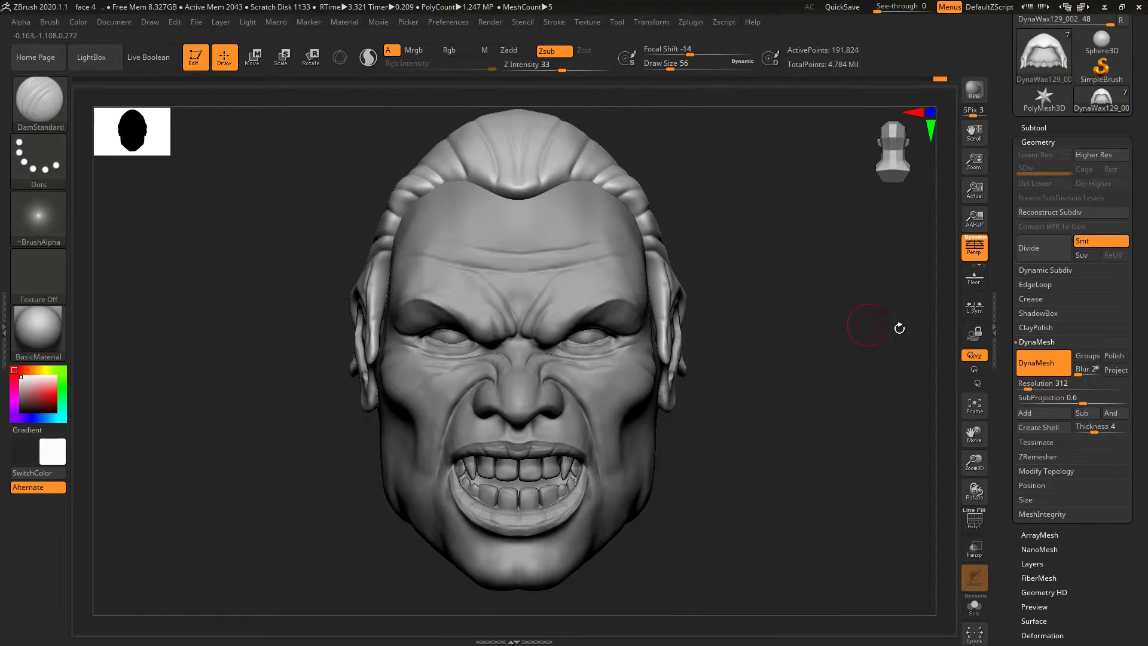
Step: Select the DynaWax129_004 head subtool and show the Extract1 hair and beard in place of the sculpted hair base
left_click(1044, 126)
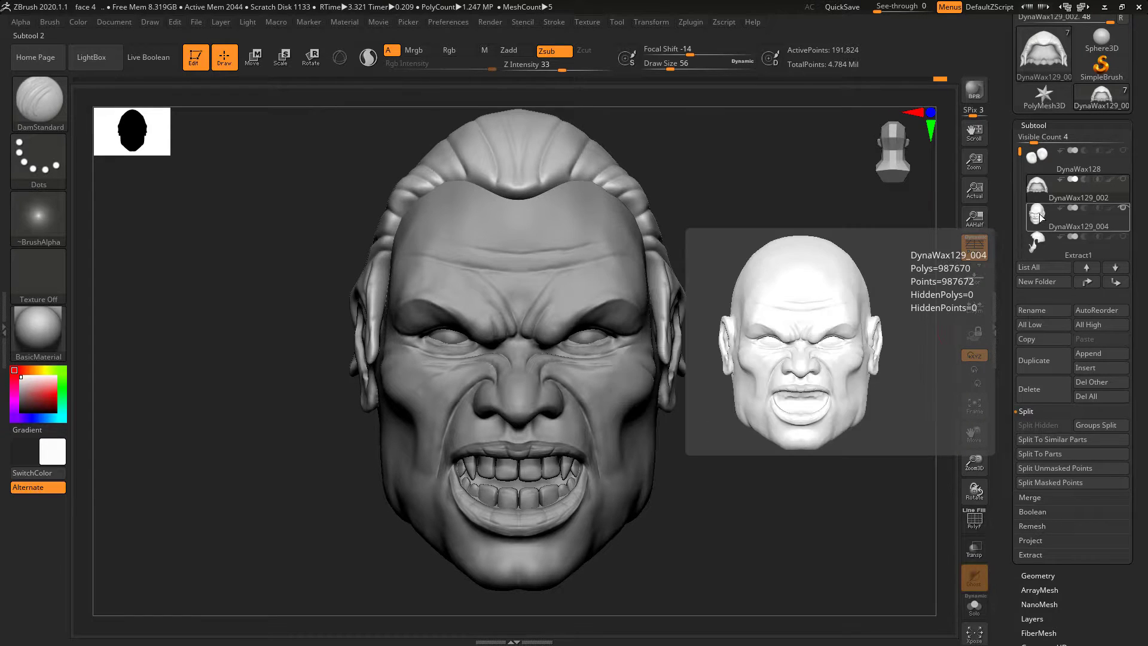
left_click(1097, 216)
left_click(1121, 237)
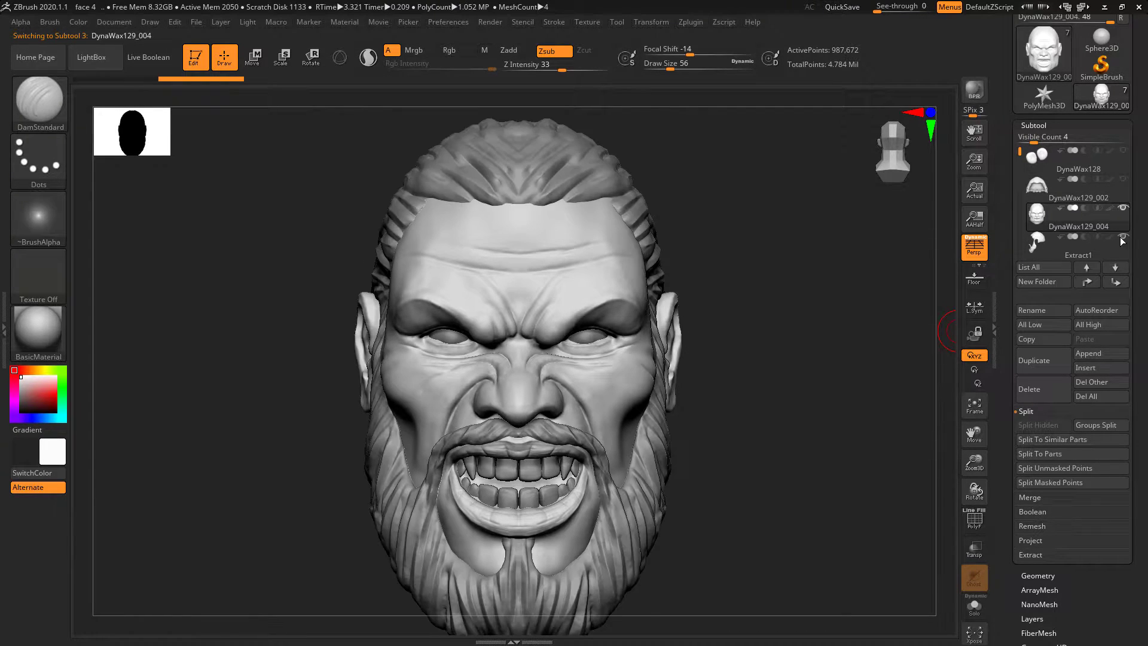
Step: Frame the bearded head from the front and render it with BPR
left_click_drag(762, 309, 774, 271)
left_click_drag(776, 230, 860, 144, "alt")
left_click_drag(812, 219, 951, 115, "alt")
left_click(973, 90)
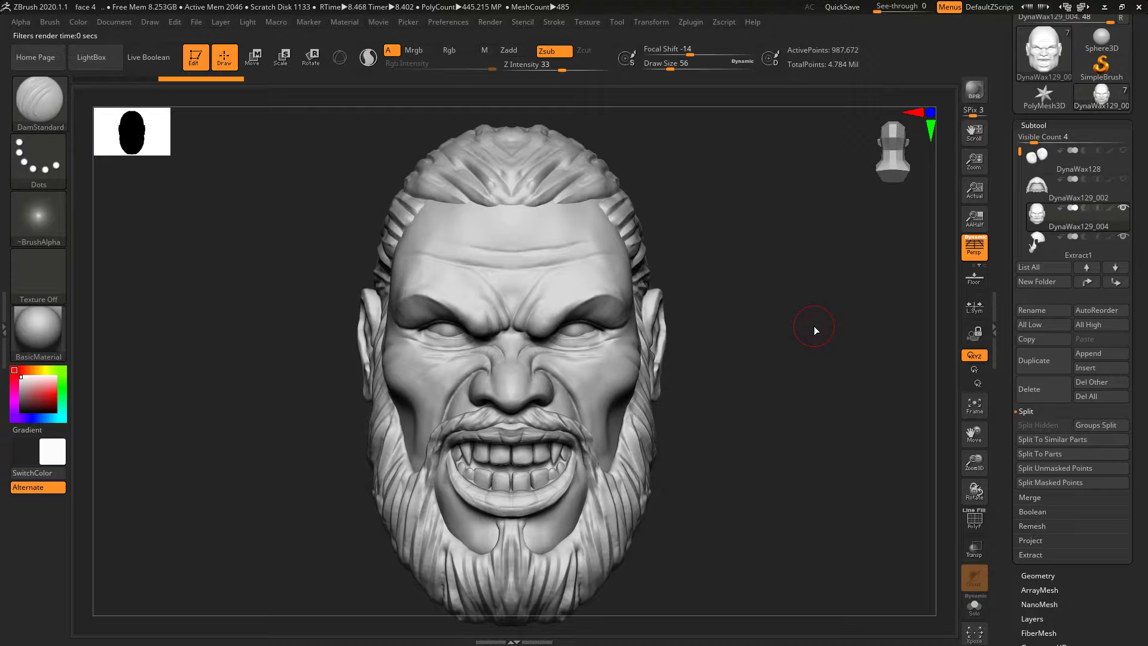
left_click_drag(832, 257, 849, 249)
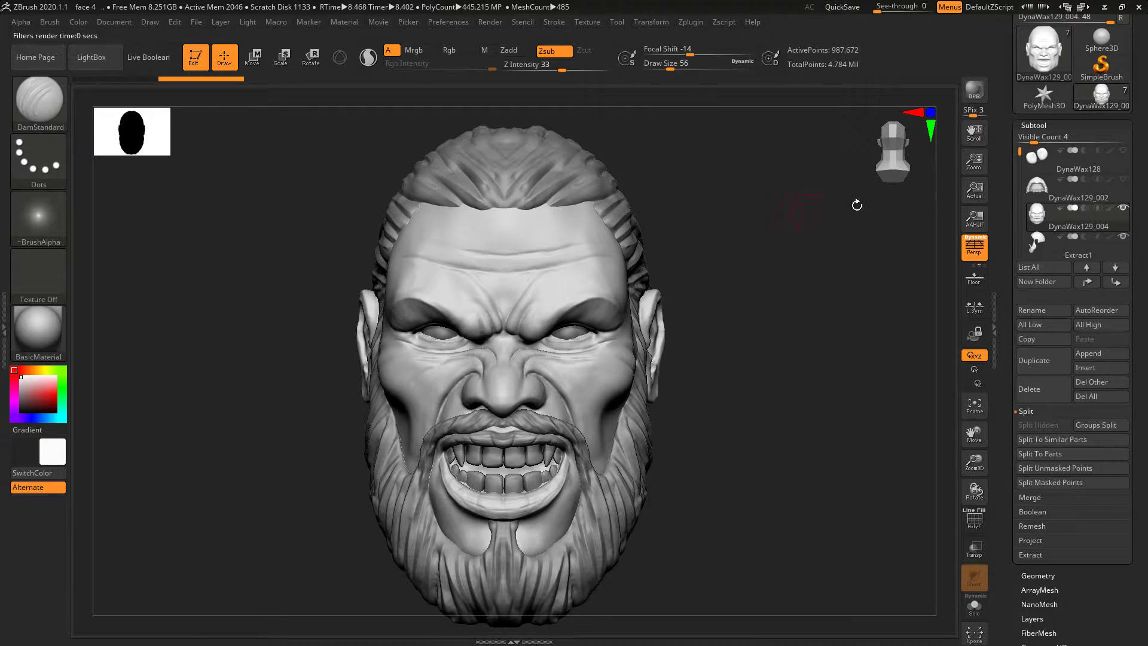
Step: Hide the Extract1 hair and beard and switch to the Standard brush
left_click(1124, 237)
left_click_drag(735, 202, 721, 216)
left_click(55, 91)
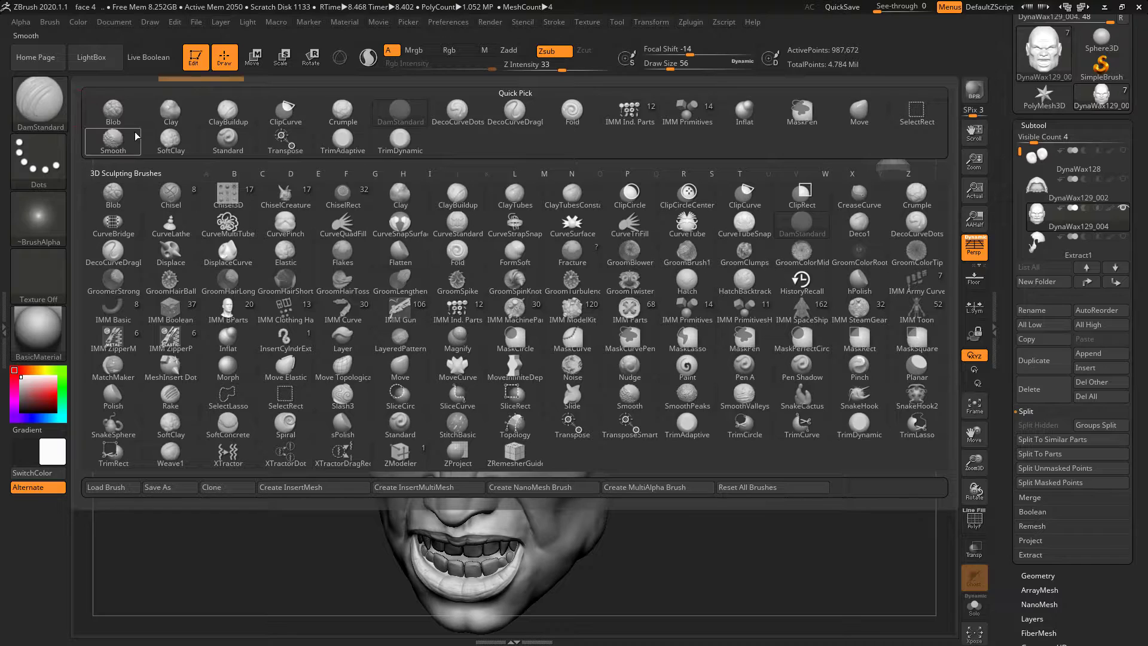
left_click(230, 142)
Step: Mask the scalp of the bare head from the front hairline back over the crown and sides
left_click_drag(687, 226, 546, 271)
mouse_move(526, 317)
left_mouse_down("ctrl")
mouse_move(534, 296)
mouse_move(454, 263)
mouse_move(441, 286)
mouse_move(500, 235)
mouse_move(482, 216)
mouse_move(514, 209)
left_mouse_up("ctrl")
mouse_move(672, 204)
left_mouse_down()
mouse_move(569, 266)
mouse_move(604, 203)
mouse_move(607, 351)
mouse_move(628, 383)
mouse_move(630, 214)
mouse_move(682, 227)
mouse_move(675, 347)
mouse_move(628, 369)
mouse_move(708, 338)
mouse_move(747, 338)
left_mouse_up()
left_click_drag(842, 255, 786, 266)
mouse_move(717, 278)
left_mouse_down("ctrl")
mouse_move(704, 230)
mouse_move(717, 162)
mouse_move(796, 251)
mouse_move(729, 305)
mouse_move(746, 323)
mouse_move(856, 245)
mouse_move(819, 277)
mouse_move(817, 363)
mouse_move(752, 274)
mouse_move(694, 297)
left_mouse_up("ctrl")
left_click_drag(766, 131, 726, 239)
mouse_move(658, 132)
left_mouse_down("ctrl")
mouse_move(602, 174)
mouse_move(759, 143)
mouse_move(837, 180)
mouse_move(867, 239)
mouse_move(745, 279)
left_mouse_up("ctrl")
mouse_move(270, 298)
left_mouse_down()
mouse_move(339, 249)
mouse_move(407, 252)
left_mouse_up()
left_click_drag(804, 238, 755, 125, "alt")
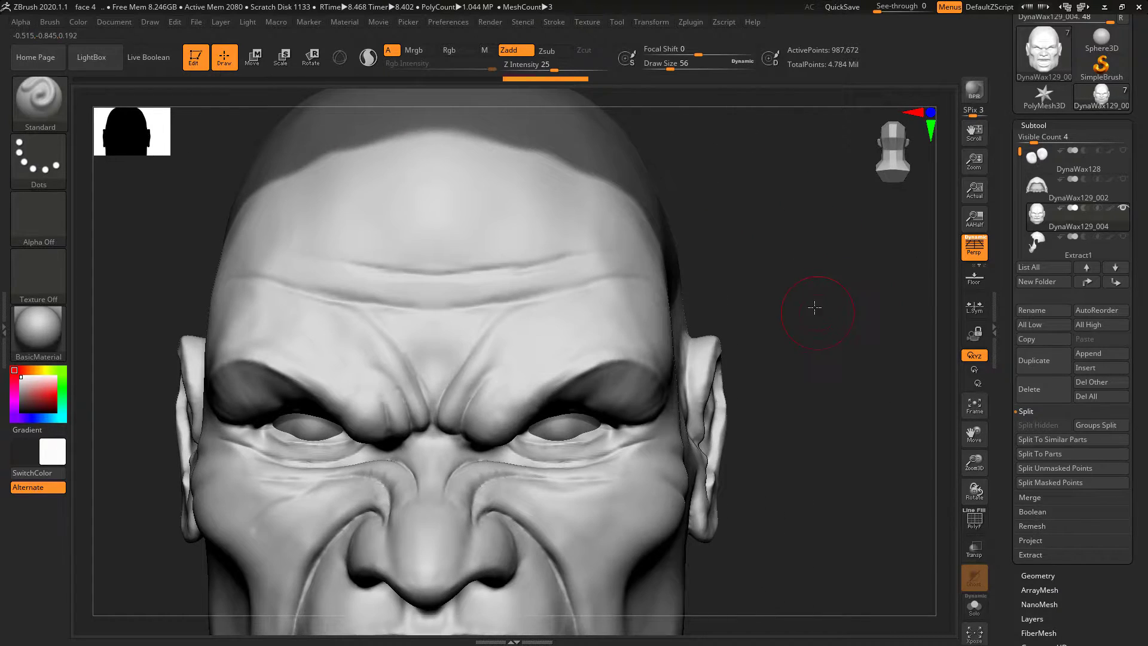
Step: Open the FiberMesh settings for the masked head
left_click_drag(814, 308, 807, 243, "alt")
left_click_drag(1032, 583, 1054, 325)
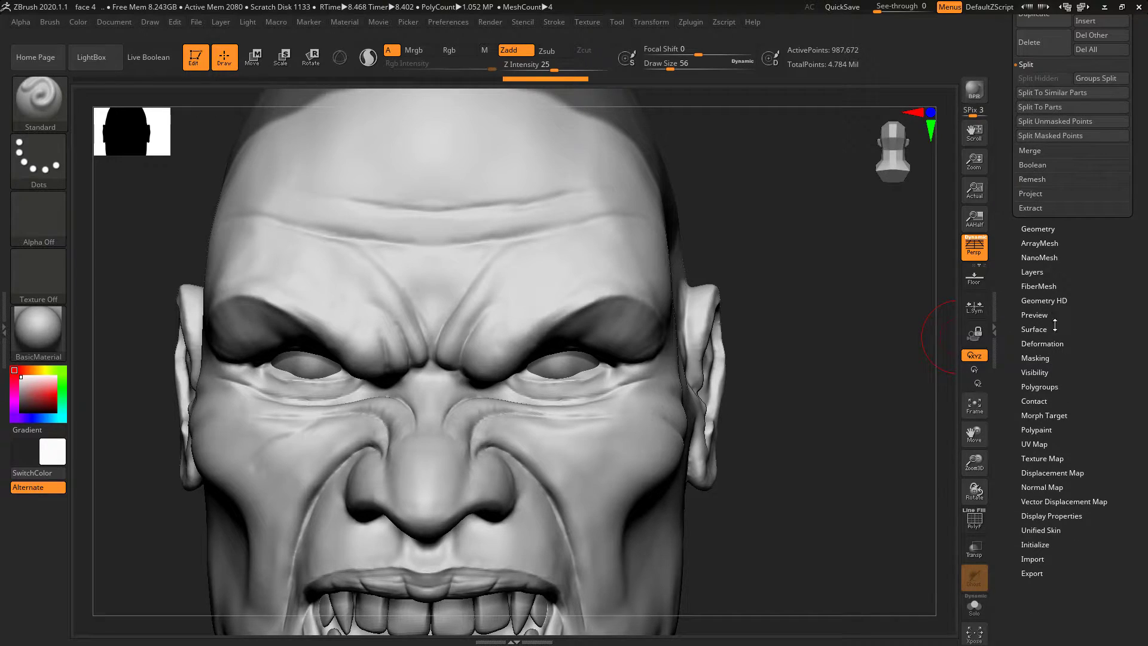
left_click(1053, 284)
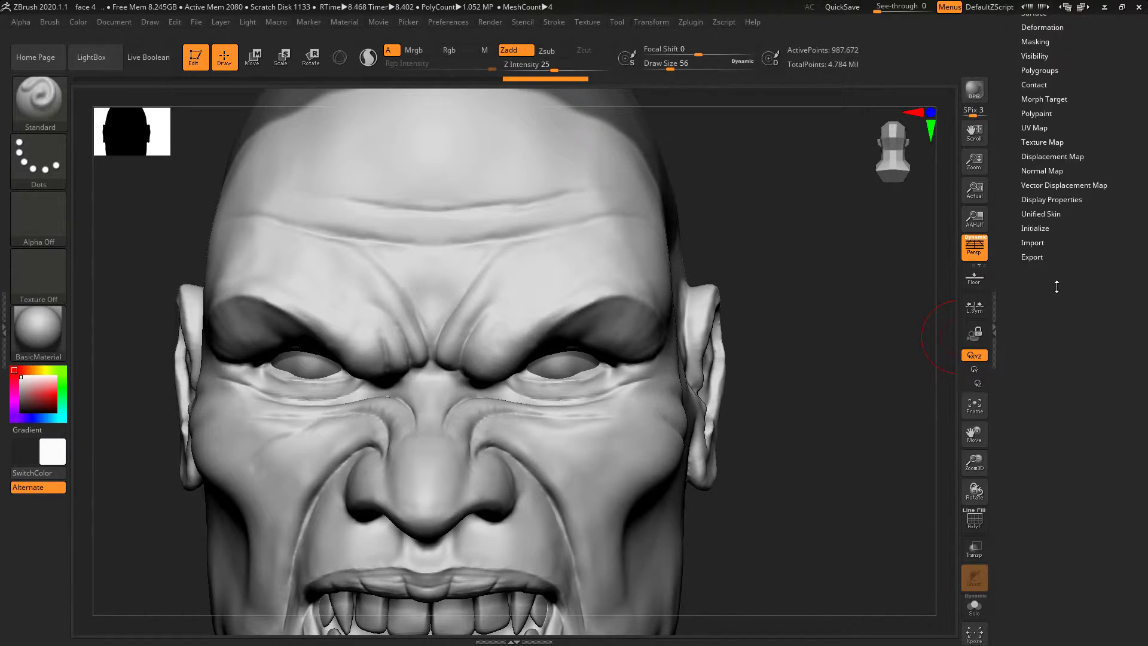
left_click_drag(1099, 283, 1077, 364)
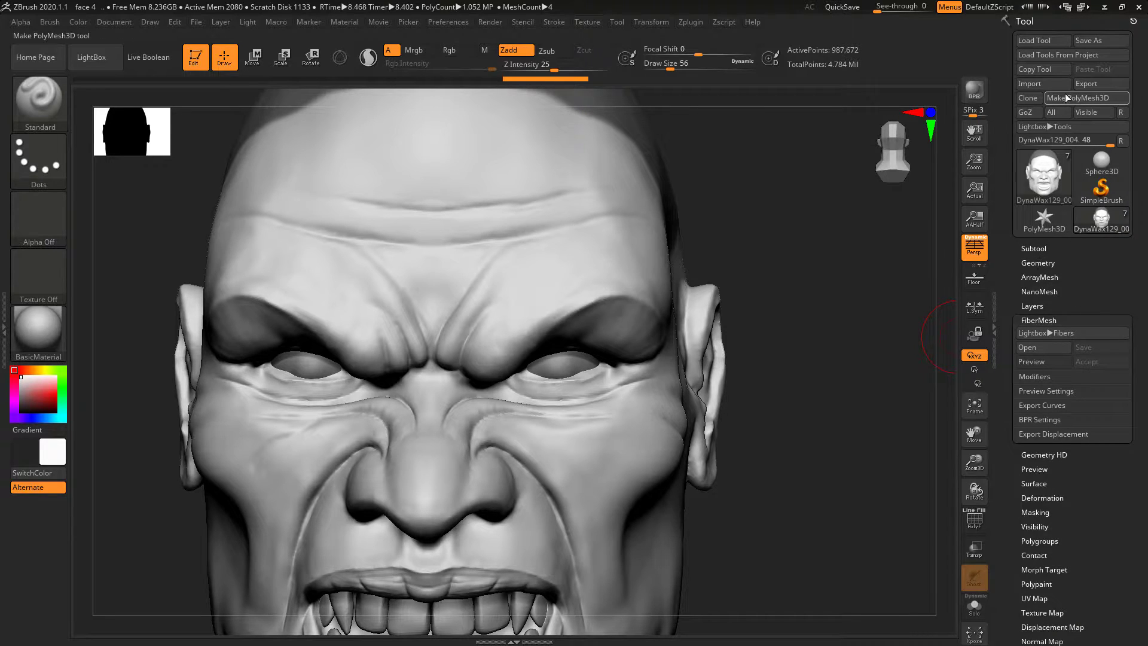
Step: Preview the FiberMesh fibers on the masked scalp and open the fiber modifiers with the whole head framed
left_click_drag(1010, 305, 1012, 252)
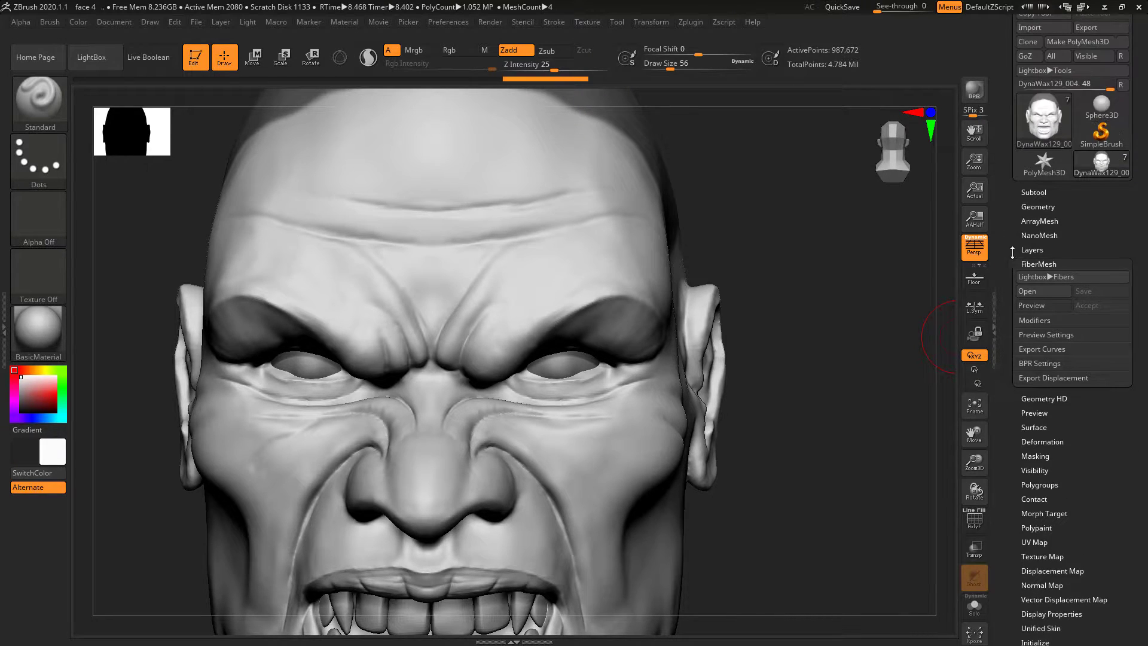
left_click(1046, 305)
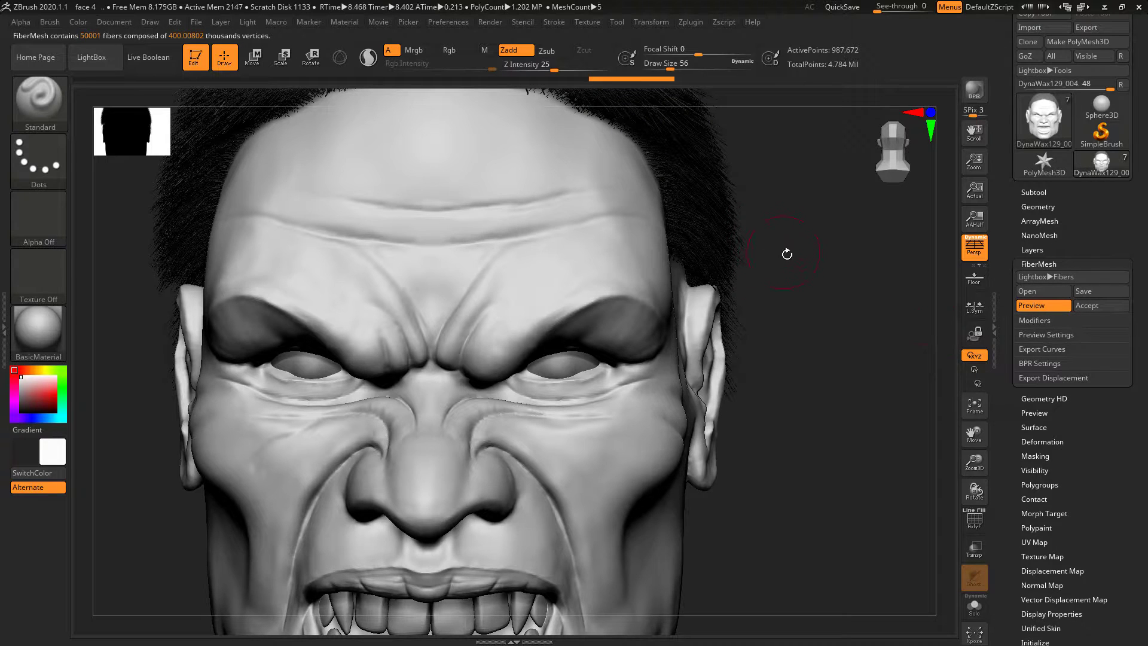
key("f")
left_click_drag(745, 233, 795, 292)
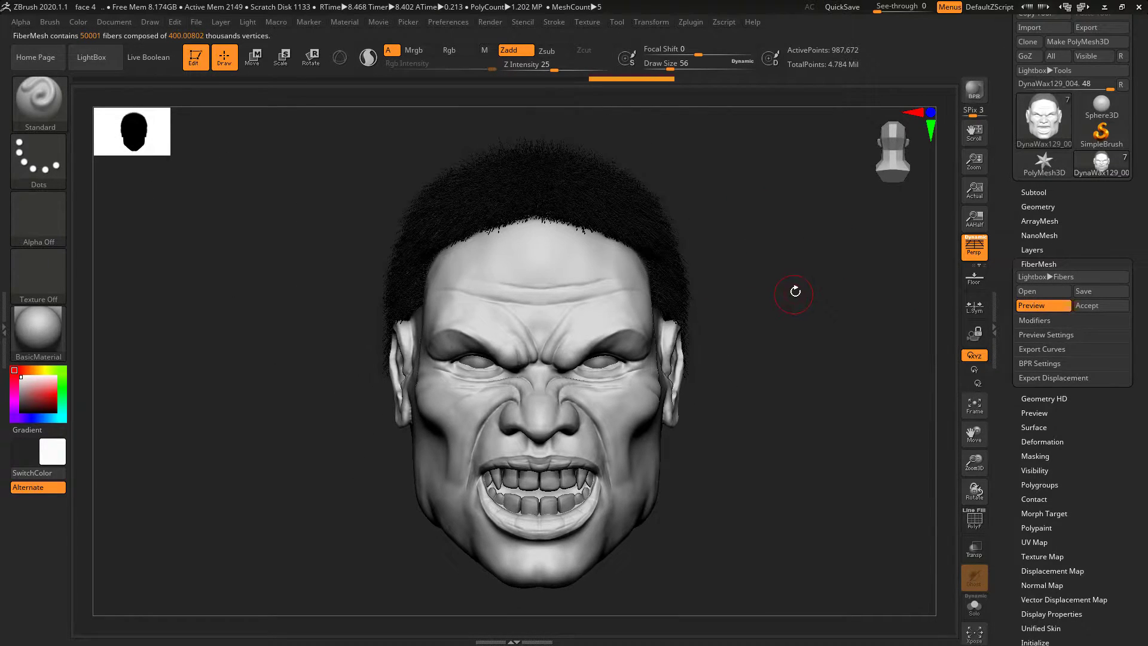
left_click(1035, 321)
left_click_drag(750, 233, 827, 269)
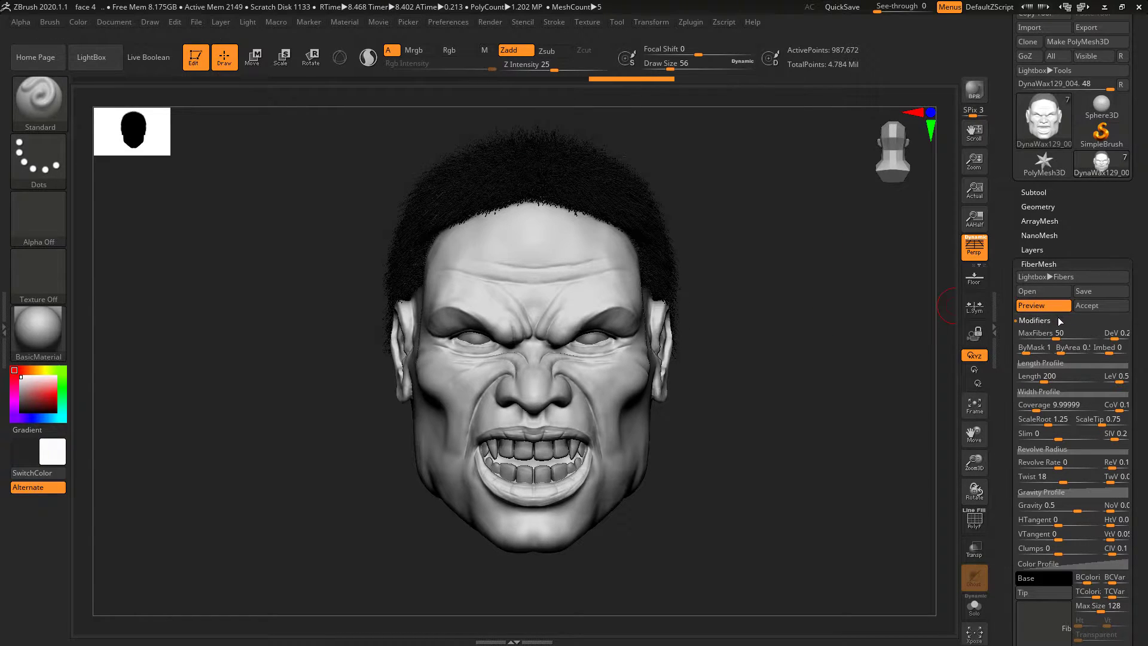
Step: Turn the fiber preview off and on again to compare the head without and with the fibers
left_click(1050, 306)
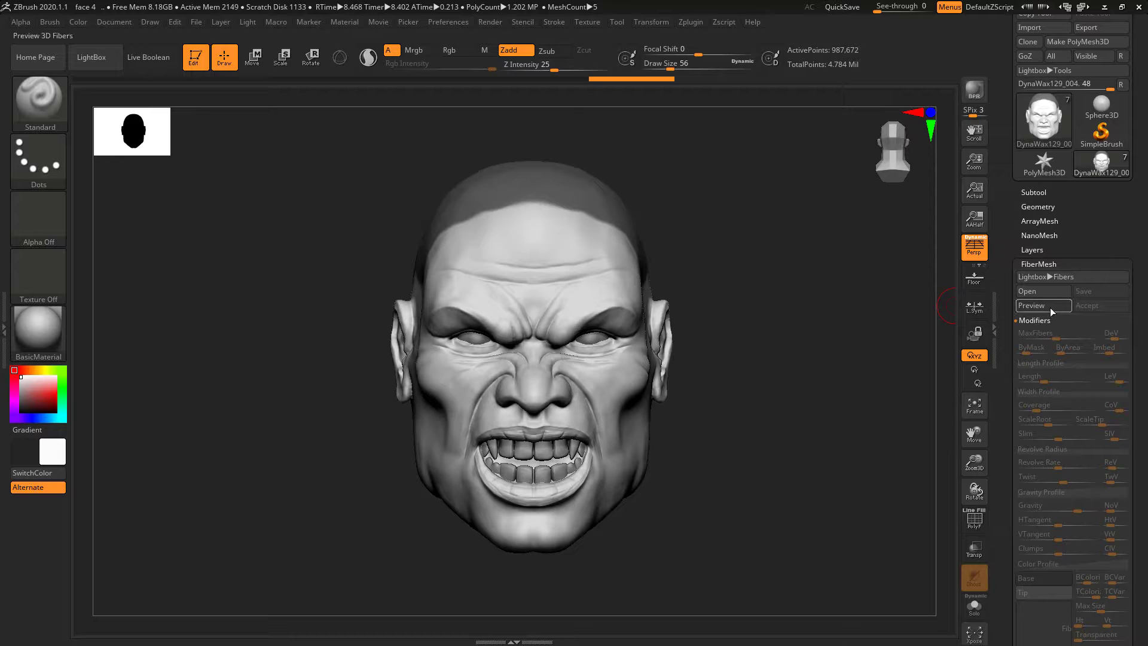
left_click(1050, 305)
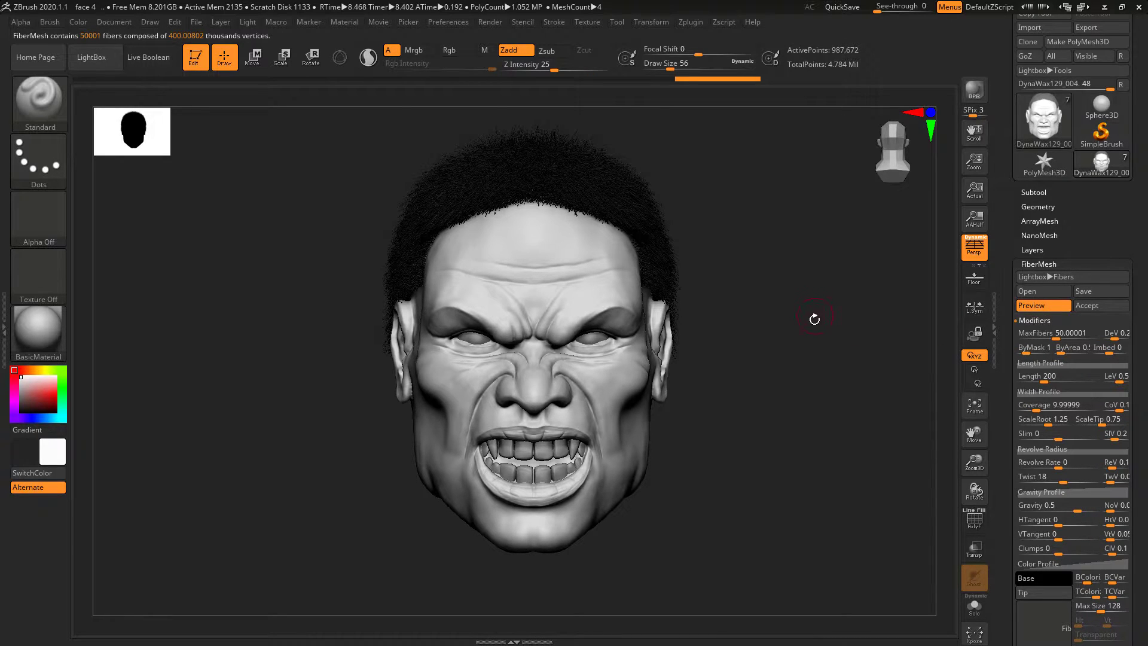
left_click_drag(717, 307, 861, 228)
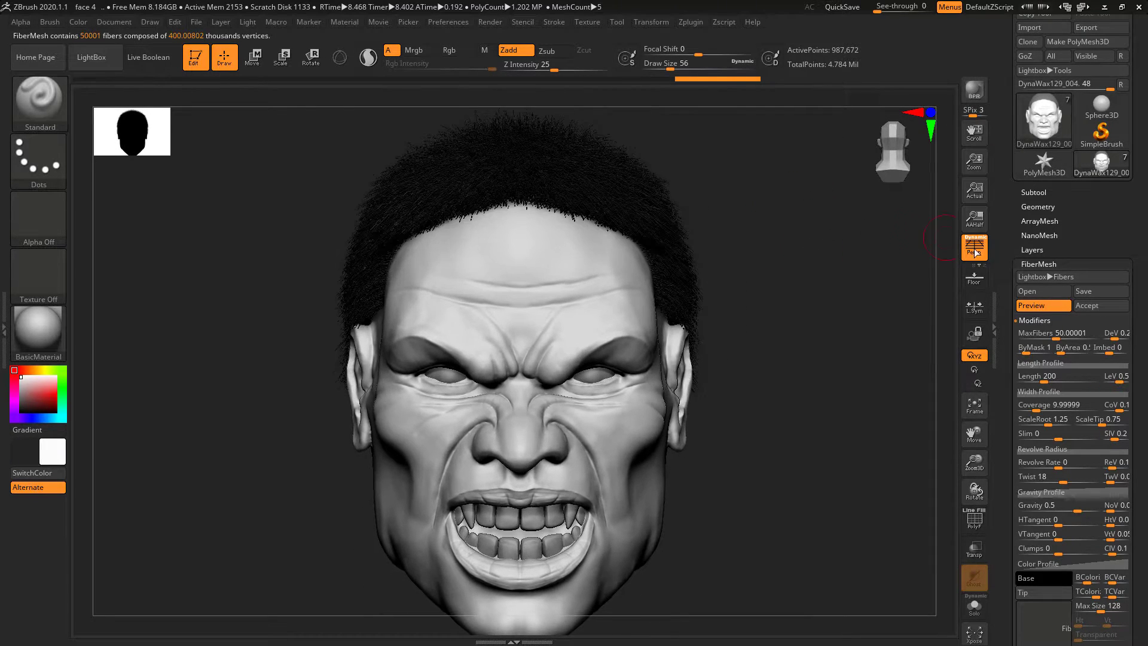
Step: Set the FiberMesh MaxFibers value to about 21
left_click(1041, 321)
left_click(1042, 322)
left_click(1052, 333)
left_click_drag(1055, 335, 1050, 338)
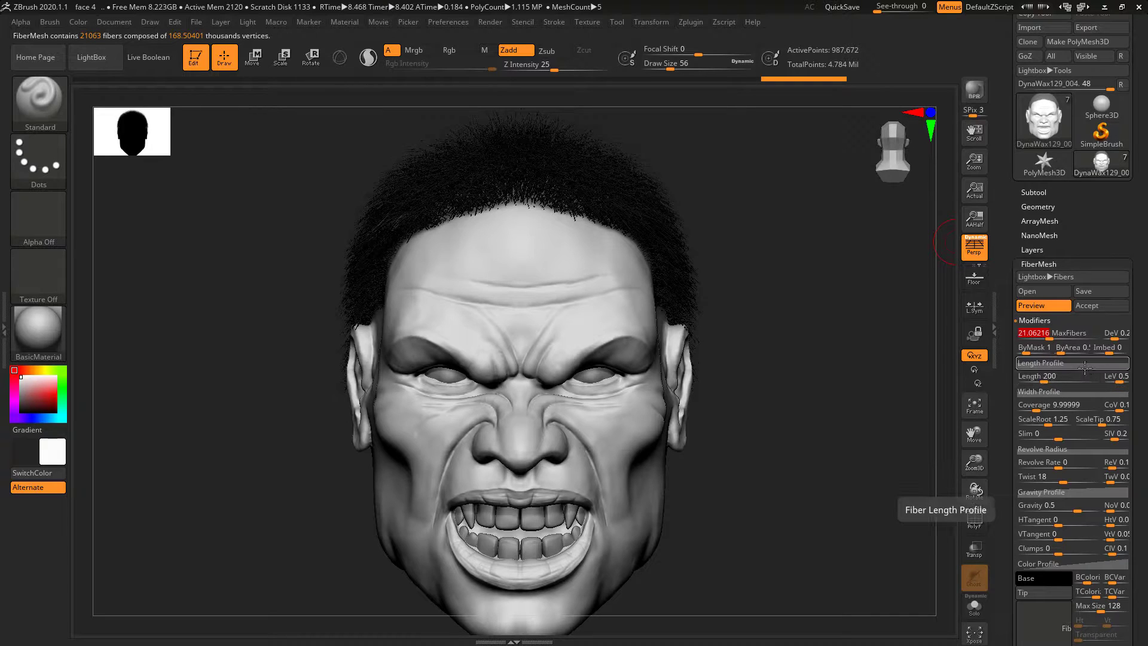
Step: Lengthen the scalp fibers by setting their Length to about 806
left_click_drag(1046, 379, 1040, 377)
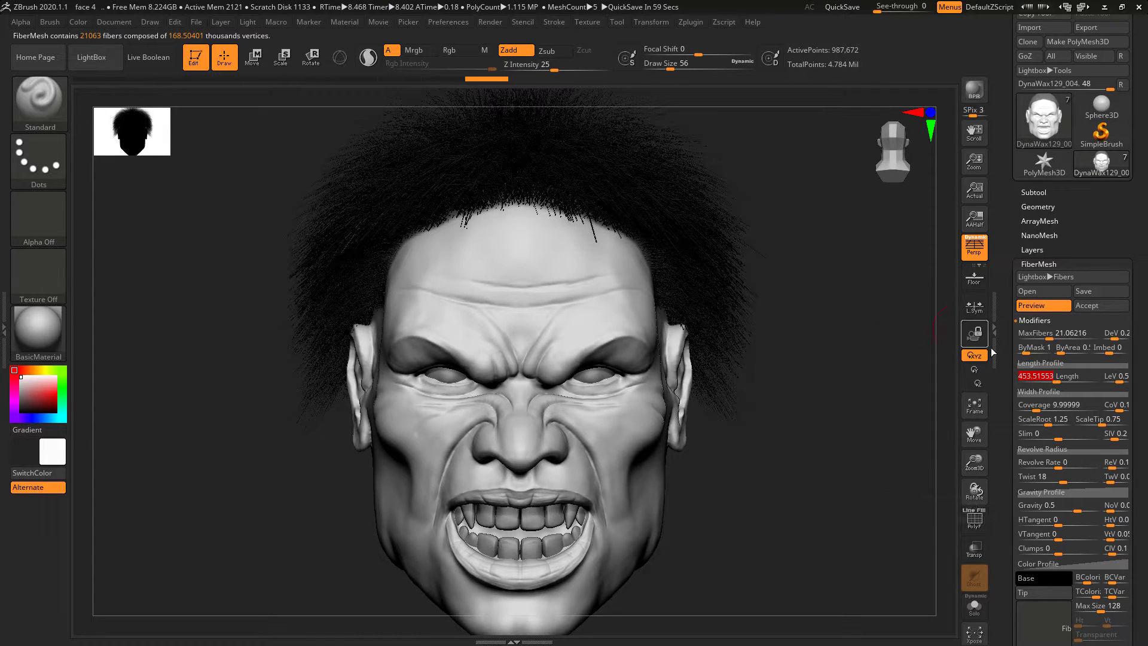
left_click_drag(1062, 382, 1068, 380)
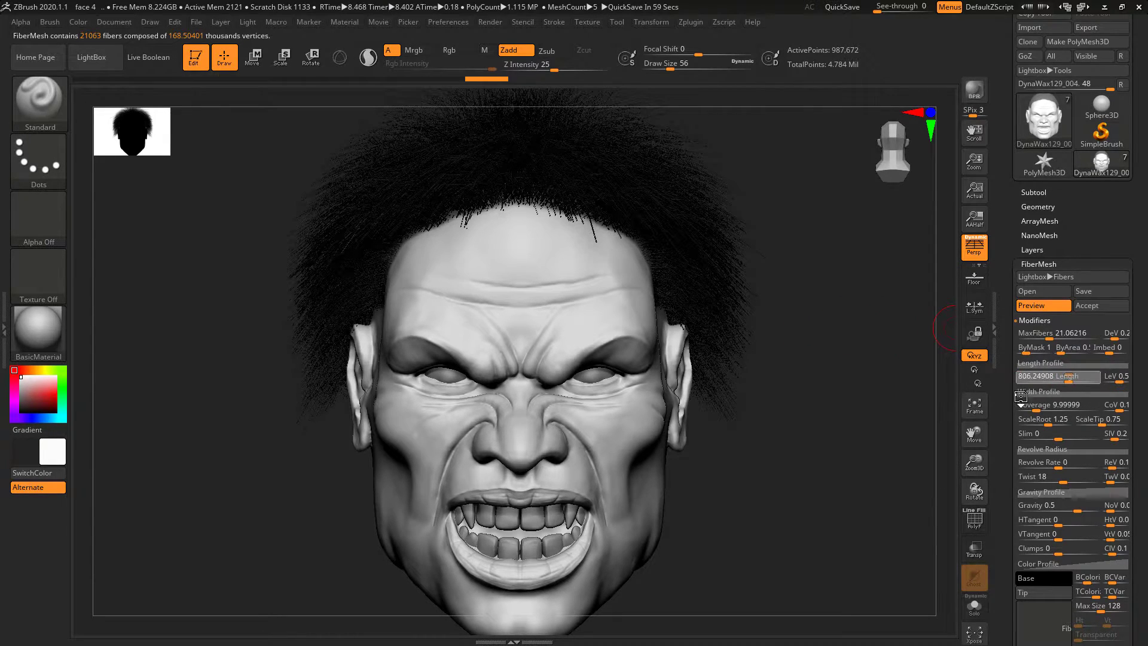
left_click_drag(893, 369, 857, 409)
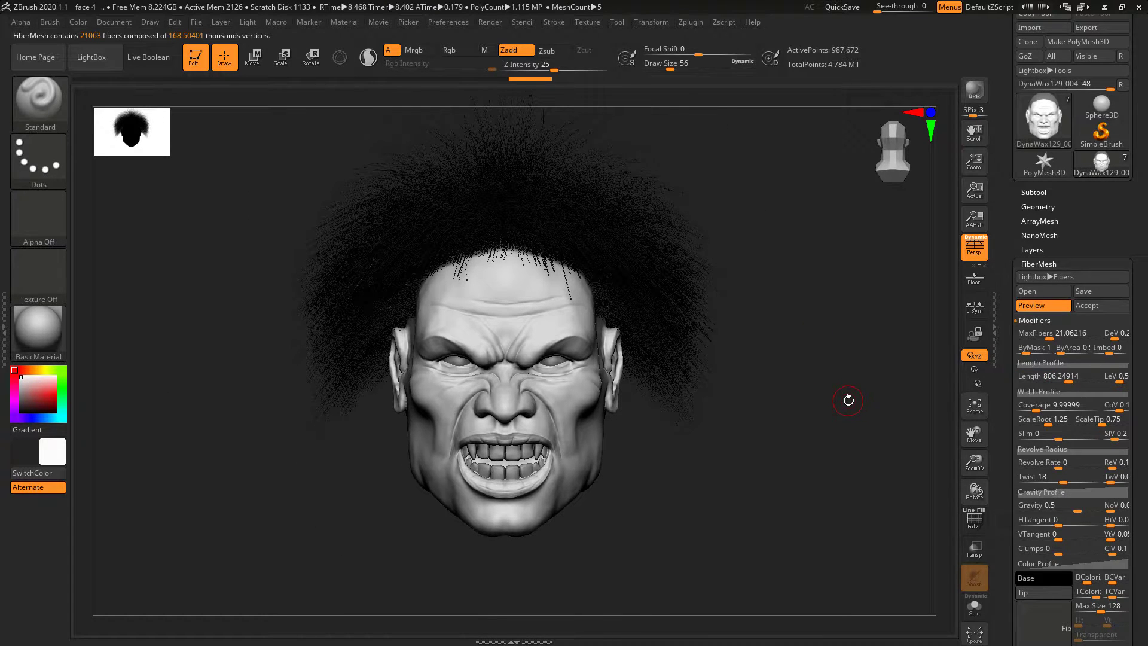
left_click_drag(725, 408, 751, 422)
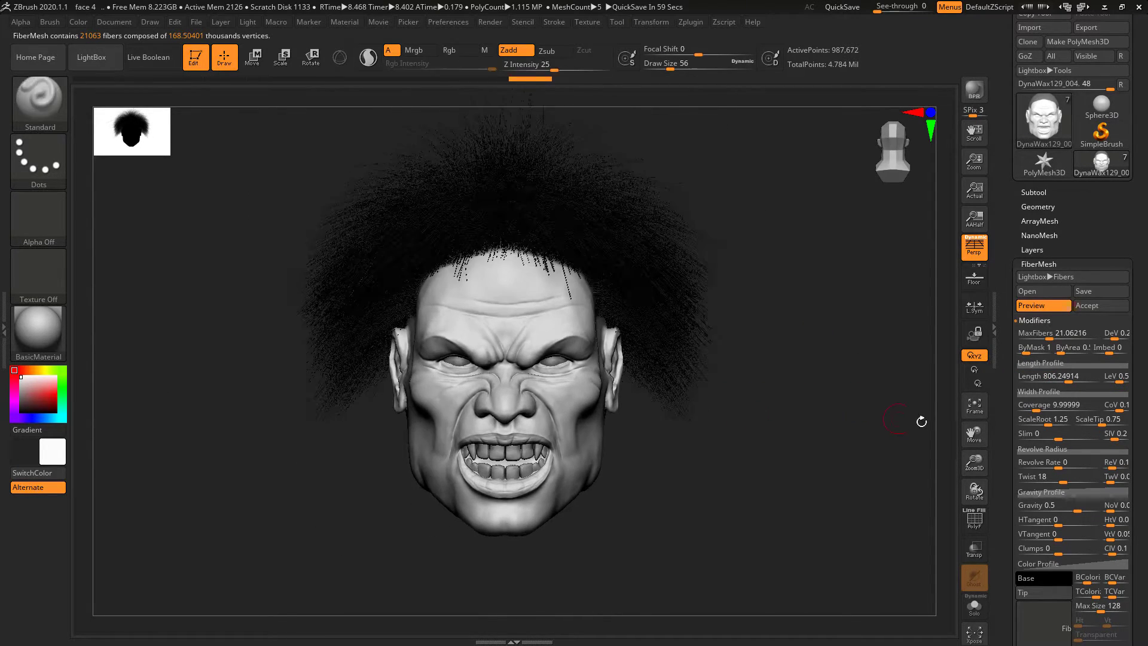
Step: Expand the Revolve Radius curve and set the fiber Coverage to about 41.4
left_click(1065, 449)
left_click_drag(1128, 500, 1126, 516)
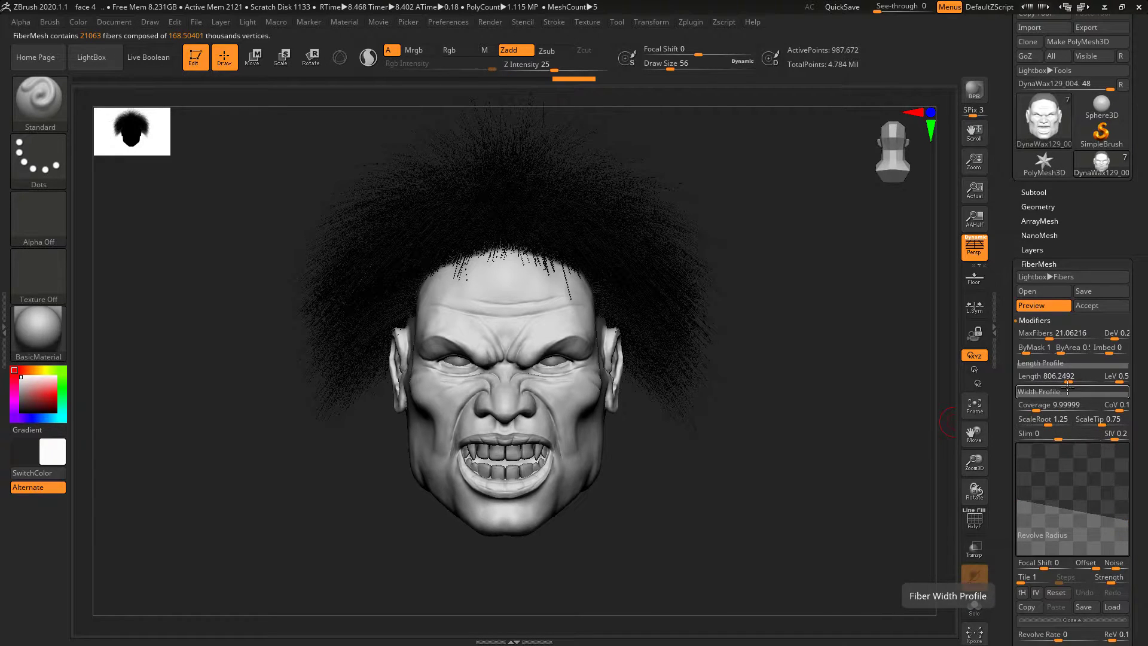
left_click_drag(1036, 405, 1043, 405)
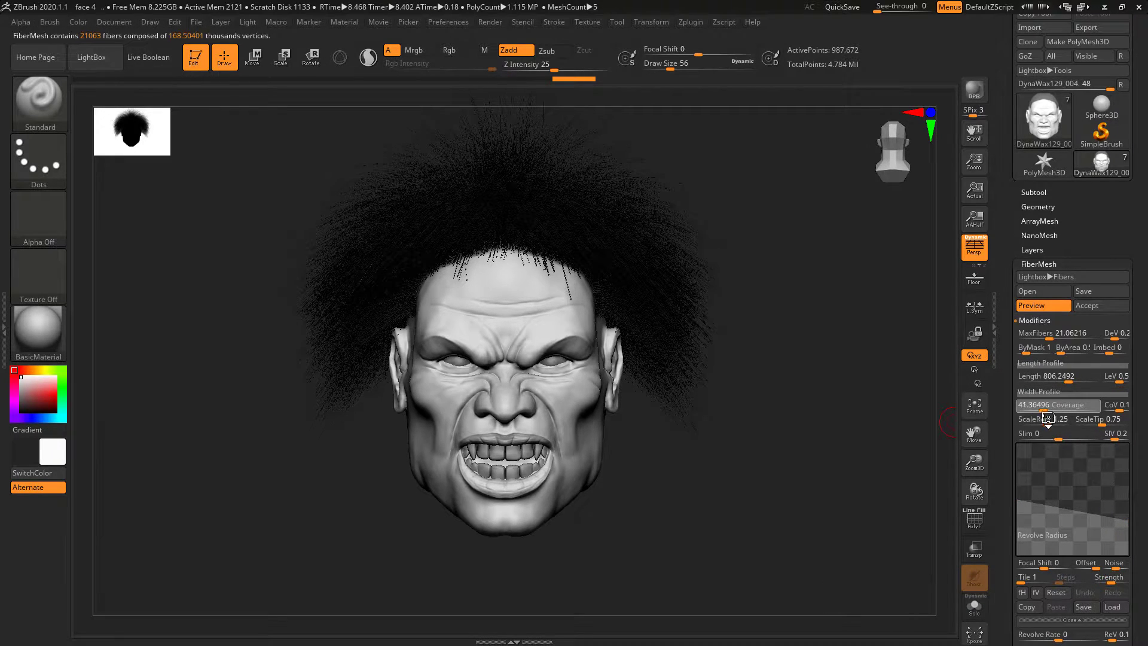
left_click_drag(775, 238, 801, 283)
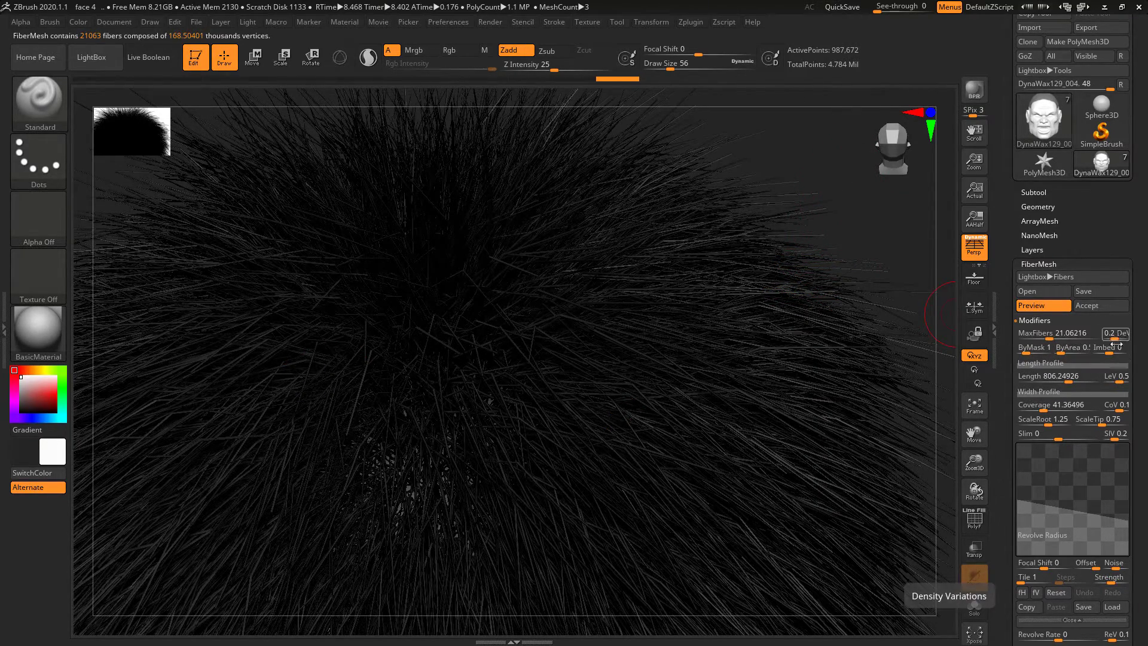
Step: Set the fiber density variation to 0.36 and view the hair from the front
left_click_drag(1122, 334, 1127, 335)
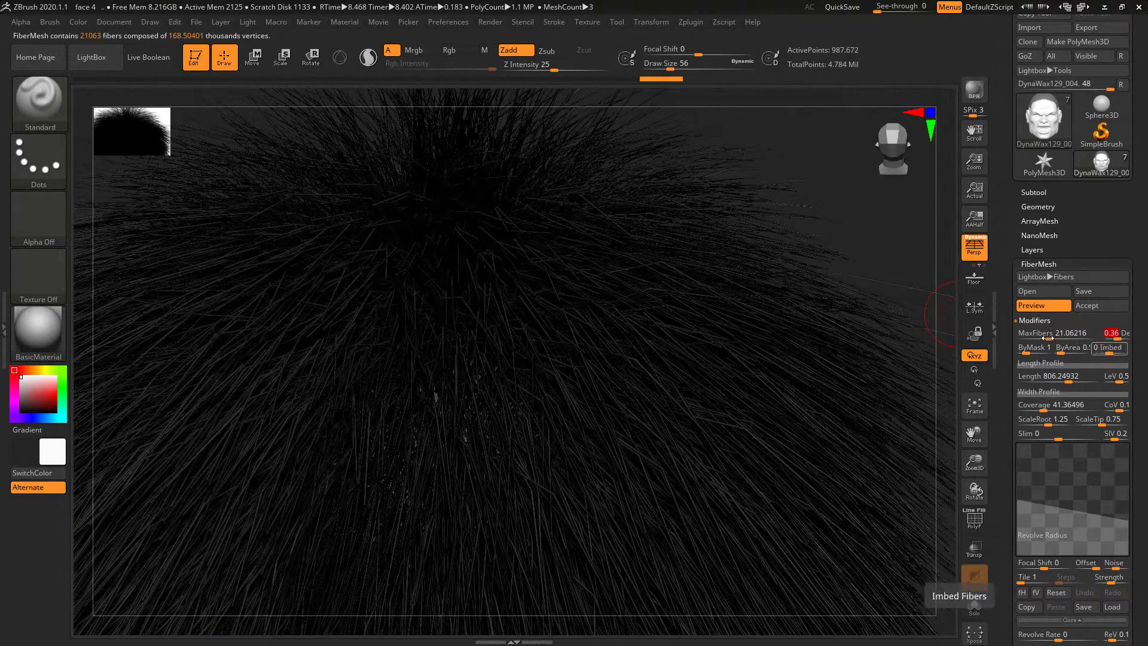
left_click_drag(917, 219, 949, 232)
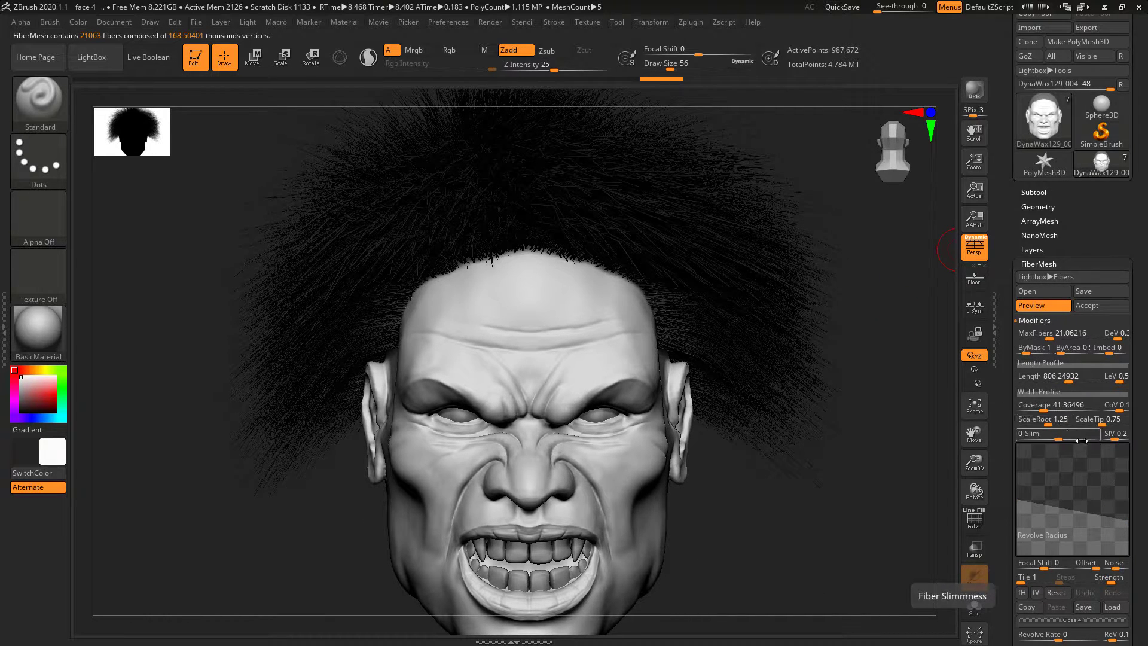
left_click_drag(869, 413, 893, 223, "alt")
Step: Try stronger fiber Gravity values of 0.719 and about 0.9 on the hair
left_click_drag(1003, 523, 1041, 352)
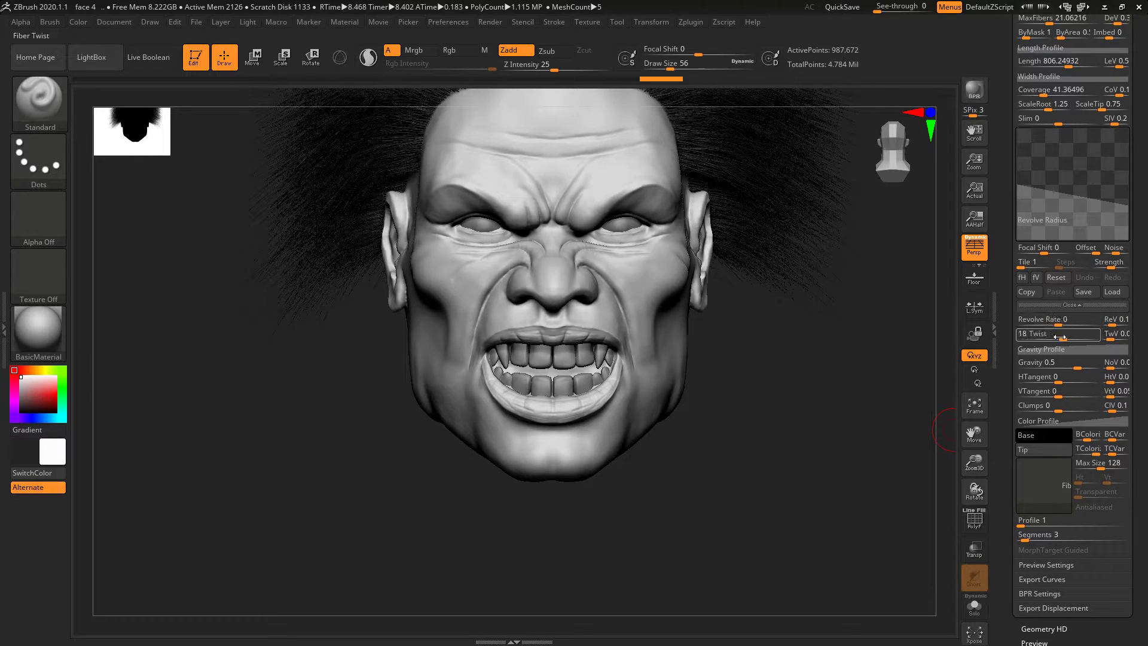
left_click_drag(909, 387, 892, 433, "alt")
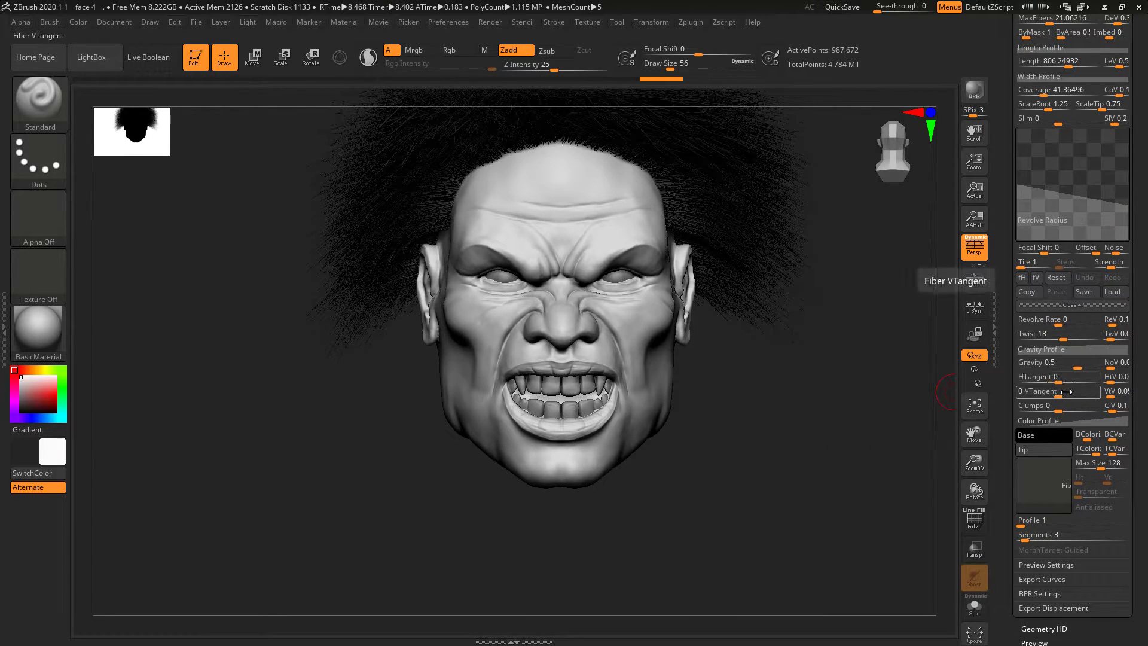
left_click_drag(1077, 366, 1080, 366)
left_click_drag(871, 376, 818, 379, "alt")
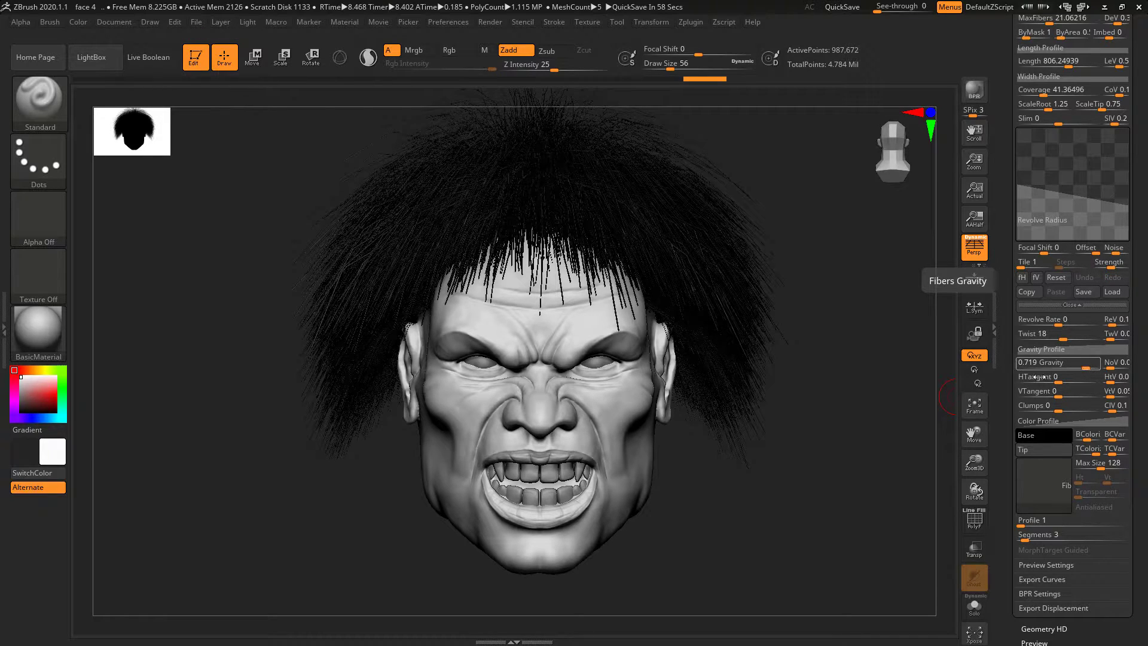
left_click_drag(1086, 368, 1094, 367)
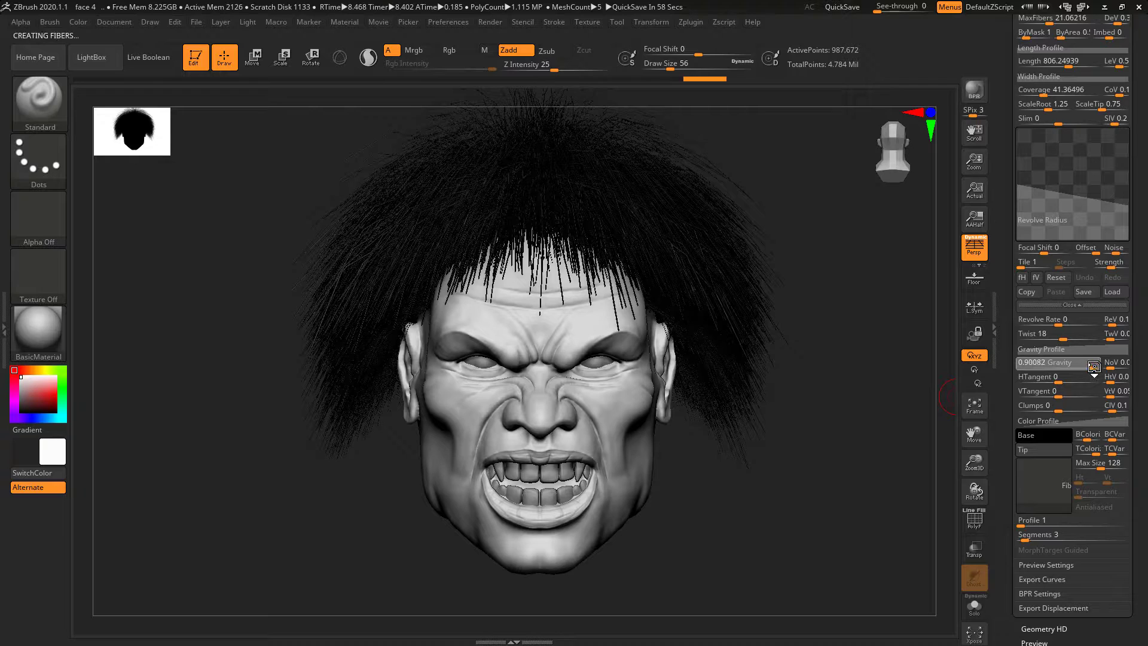
left_click_drag(858, 405, 896, 407)
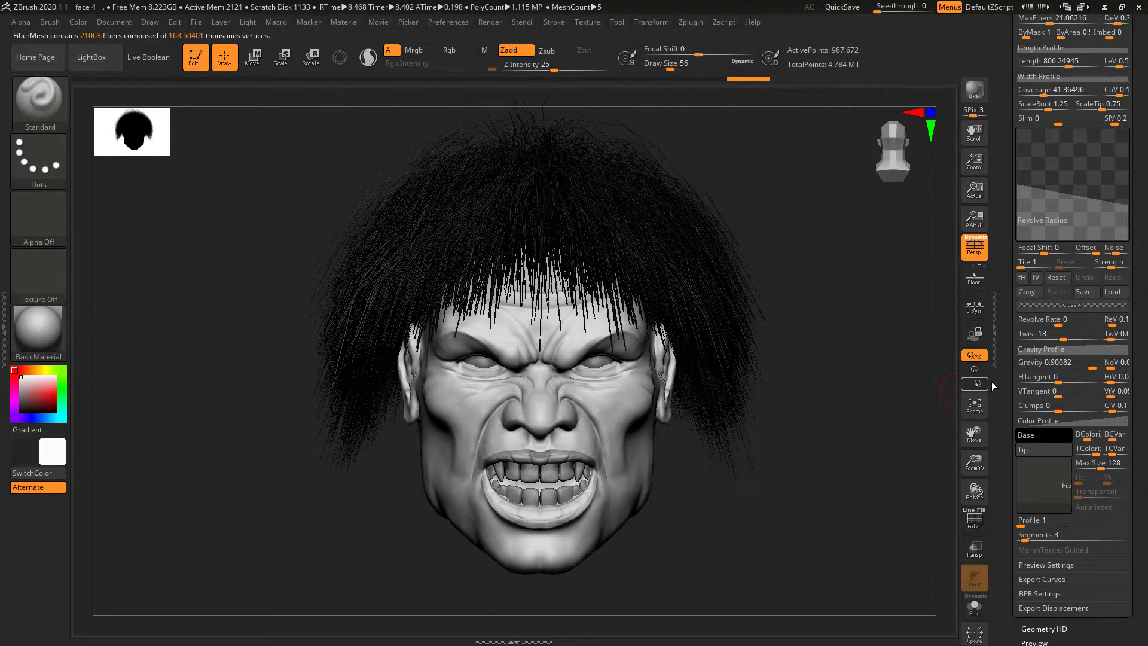
Step: Test a slightly negative fiber Gravity of about -0.06 and settle on about 0.504
left_click_drag(1083, 363, 1055, 369)
left_click_drag(859, 389, 869, 443, "alt")
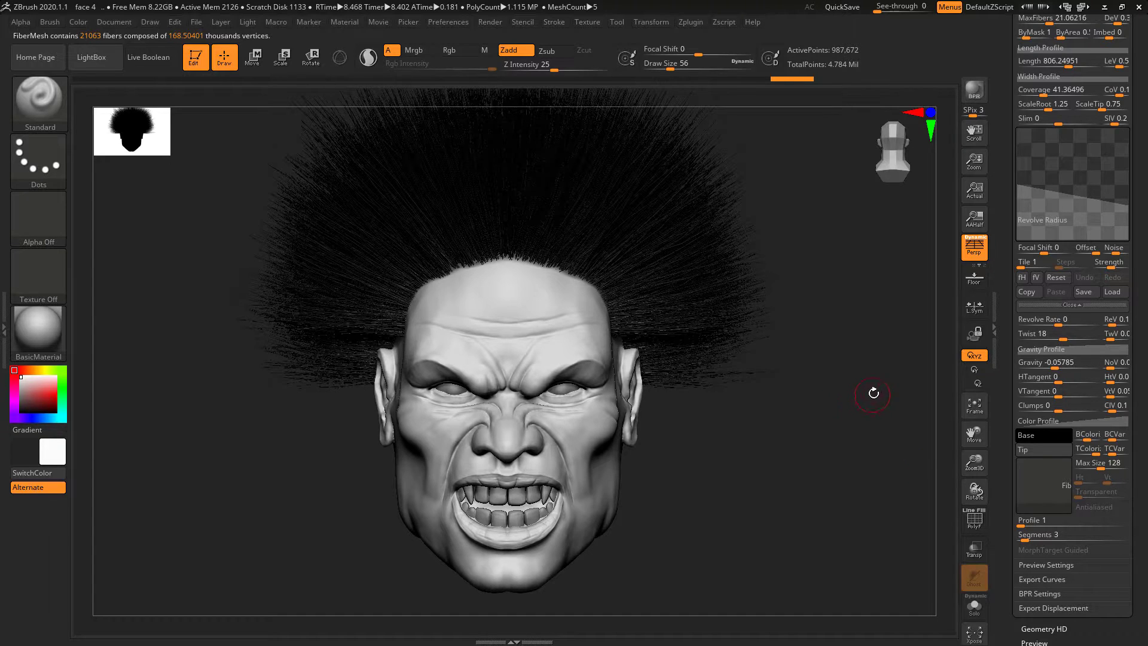
left_click_drag(893, 433, 837, 424)
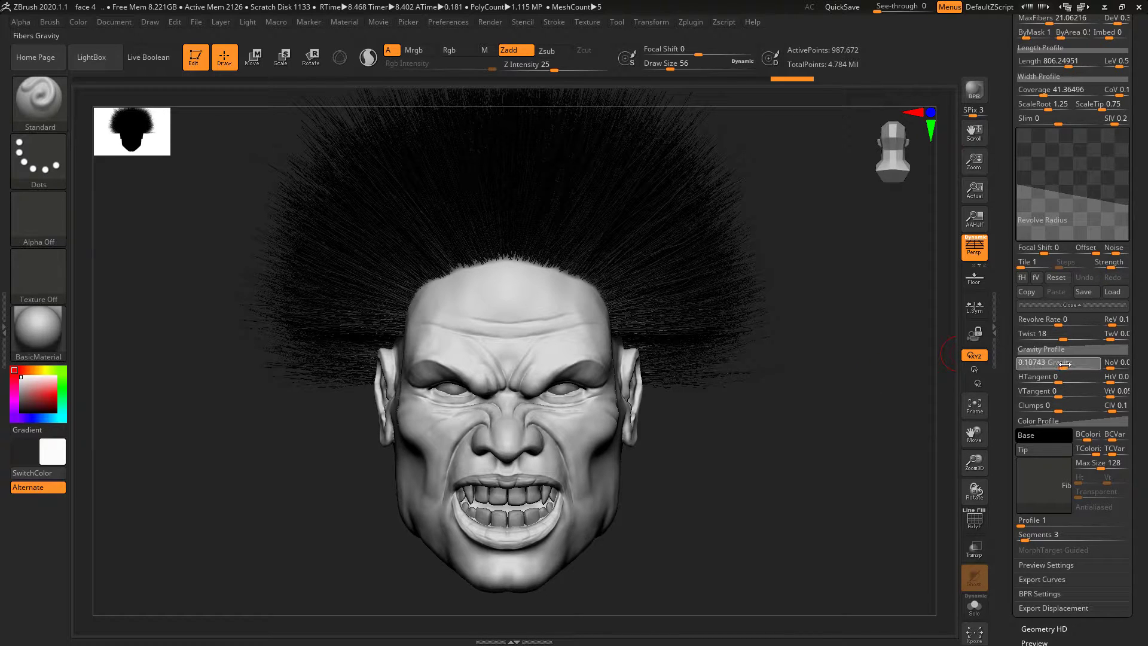
left_click_drag(1071, 364, 1077, 364)
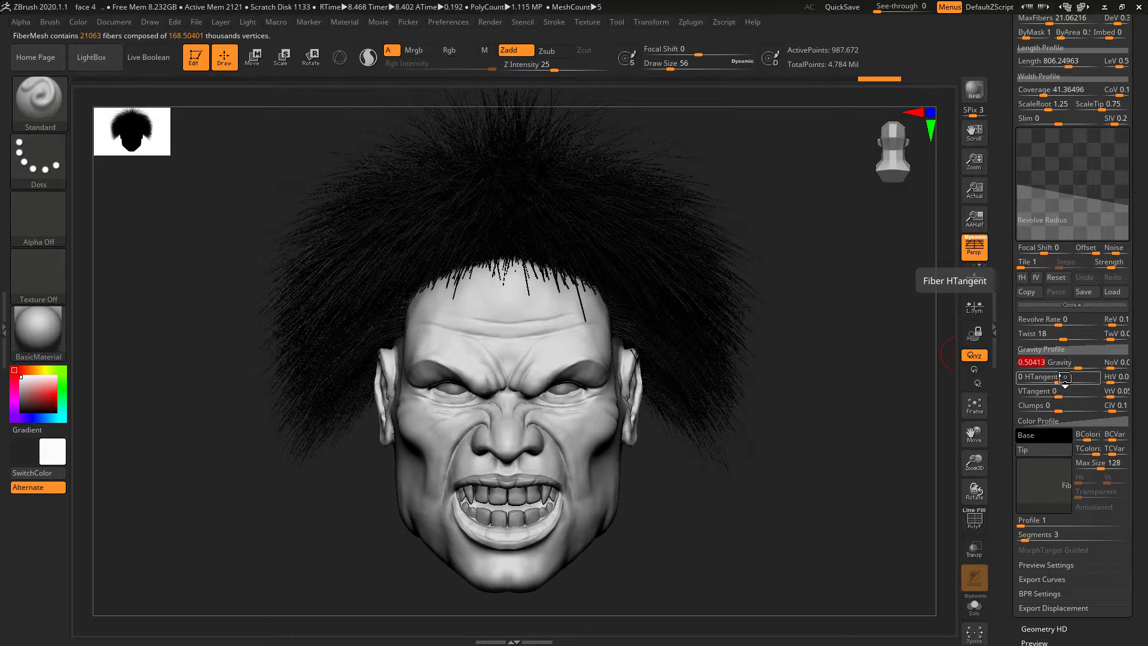
Step: Accept the fibers as a new subtool with Fast Preview activated and show the subtool list
left_click_drag(1003, 162, 1012, 260)
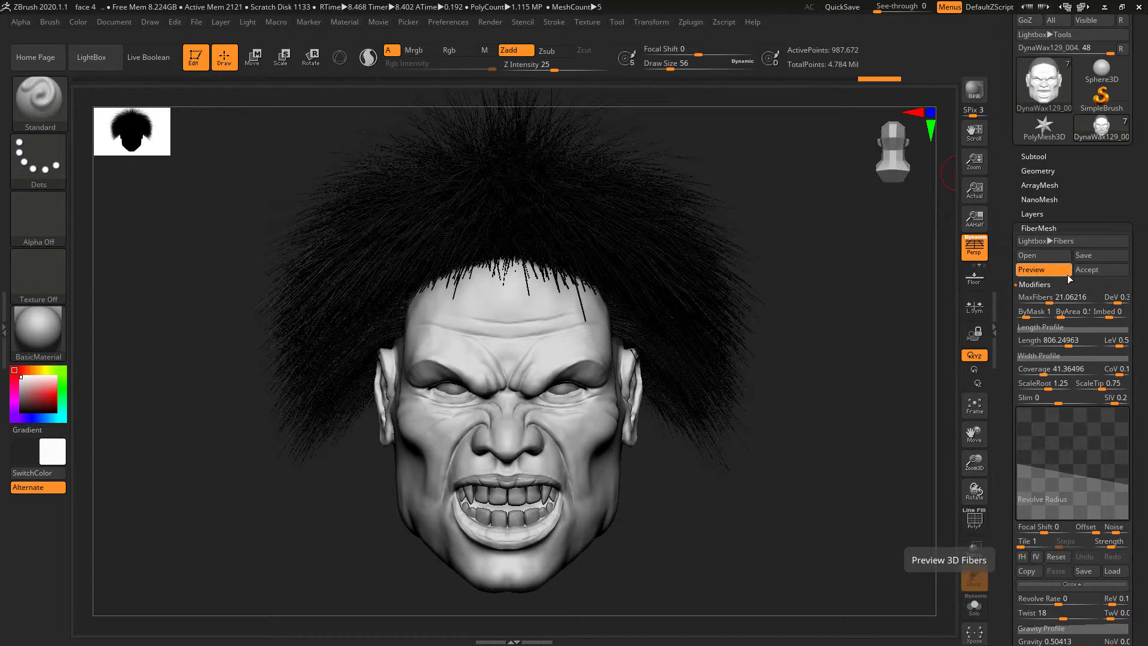
left_click(1103, 270)
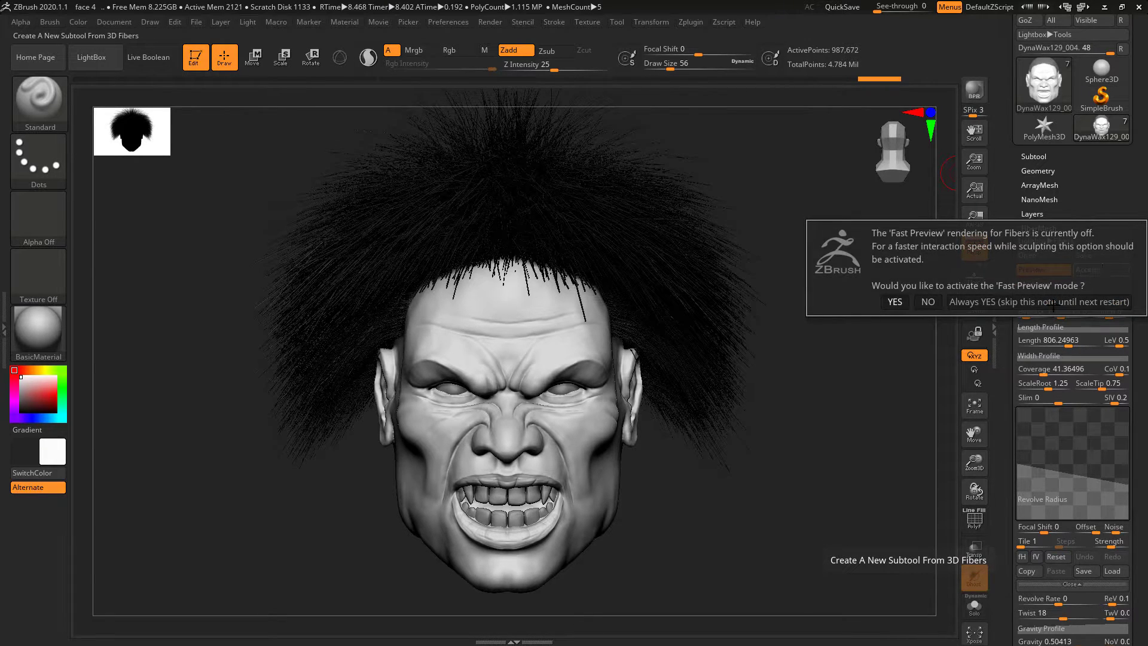
left_click(895, 302)
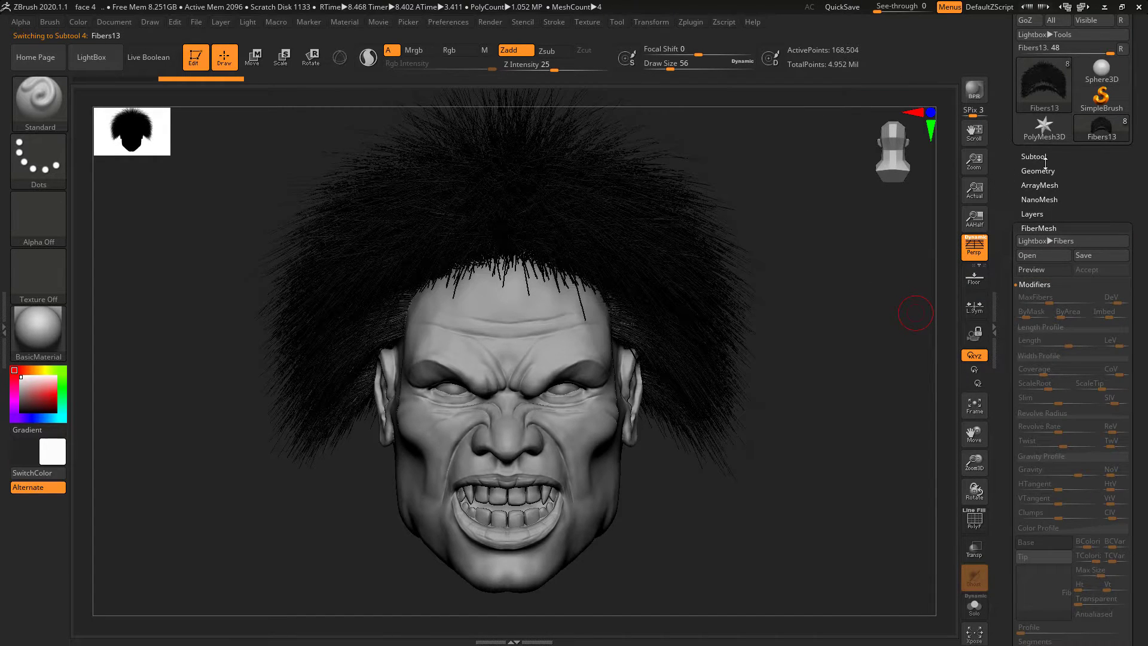
left_click(1033, 156)
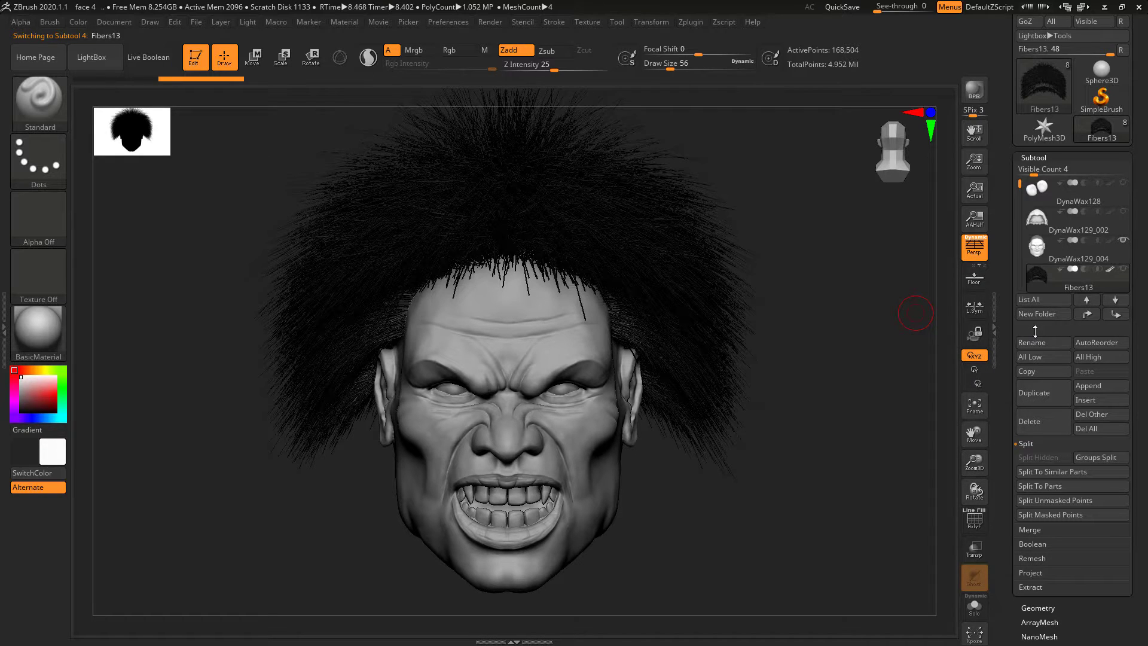
Step: Enlarge the brush Draw Size to 280 for grooming the fiber hair
mouse_move(867, 213)
left_mouse_down()
mouse_move(820, 253)
mouse_move(809, 238)
mouse_move(777, 249)
mouse_move(835, 235)
mouse_move(837, 246)
mouse_move(837, 223)
mouse_move(853, 263)
mouse_move(851, 227)
mouse_move(794, 235)
mouse_move(824, 217)
left_mouse_up()
key("space")
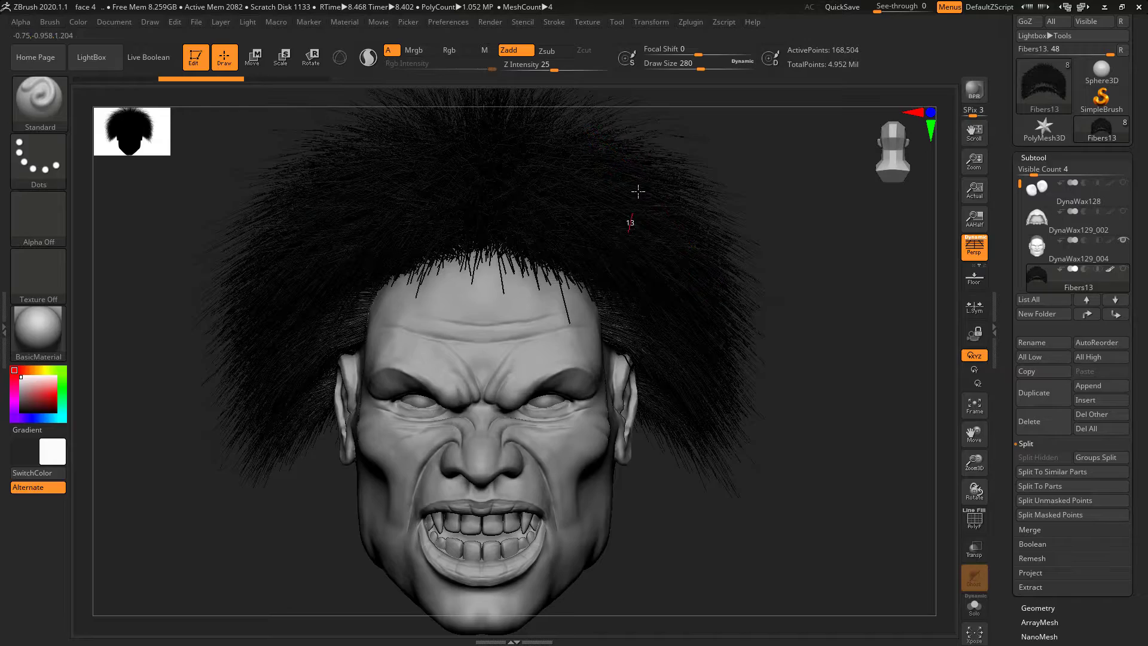
scroll(687, 225, "up", 3)
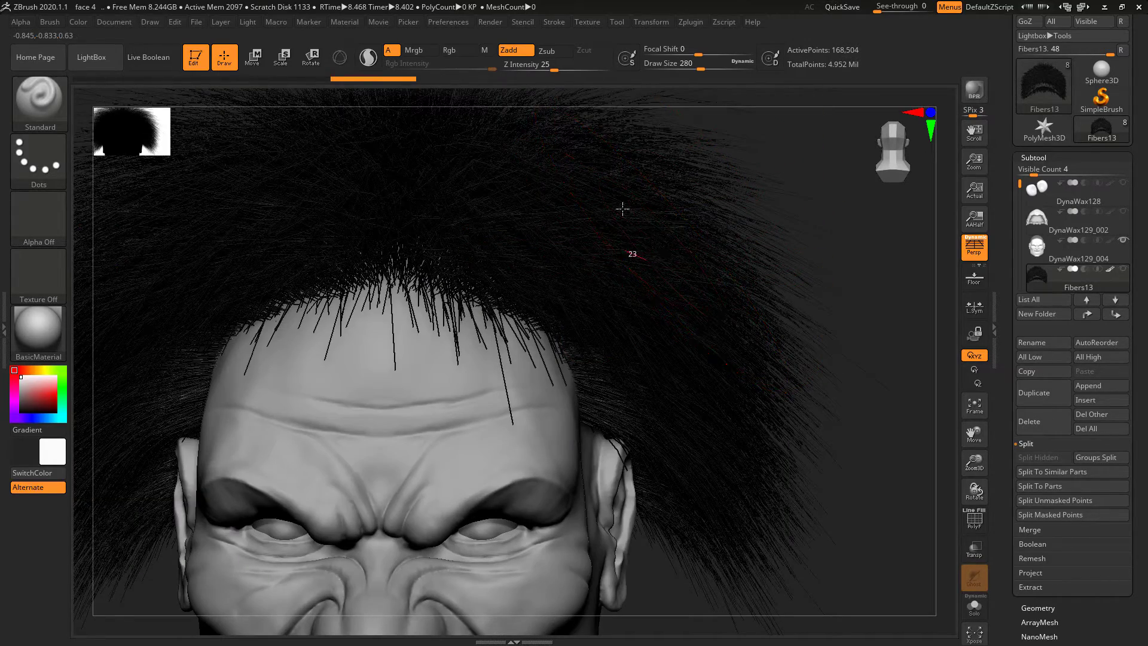
left_click_drag(831, 218, 741, 224, "alt")
left_click_drag(792, 432, 815, 379, "shift")
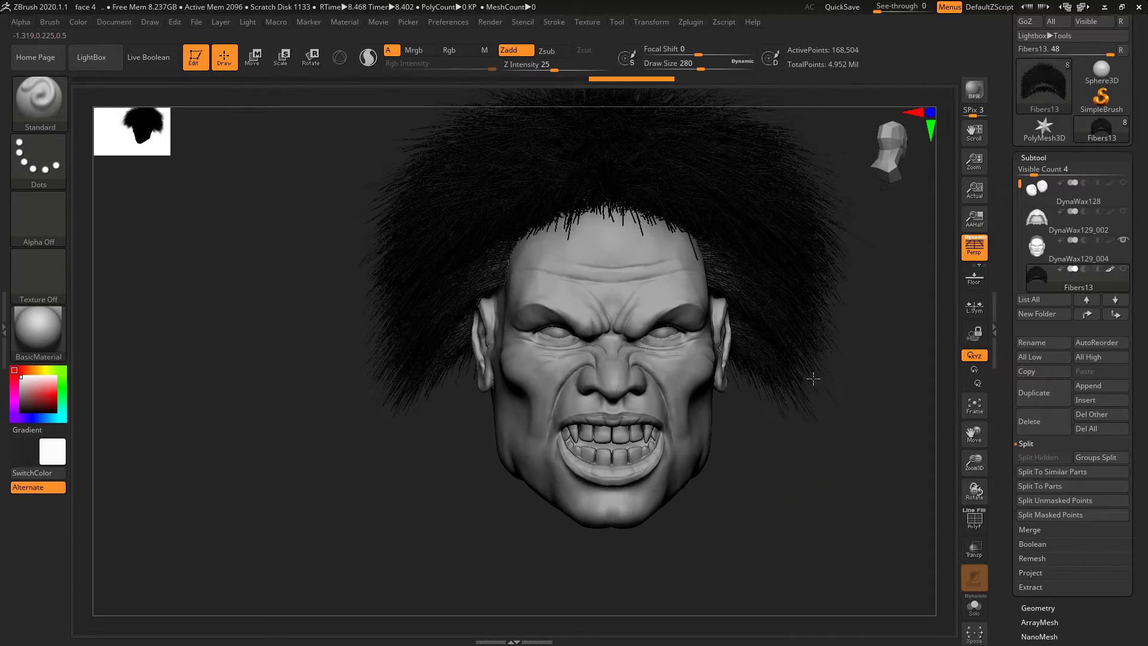
left_click_drag(810, 454, 726, 330, "alt")
left_click_drag(708, 244, 749, 292, "alt")
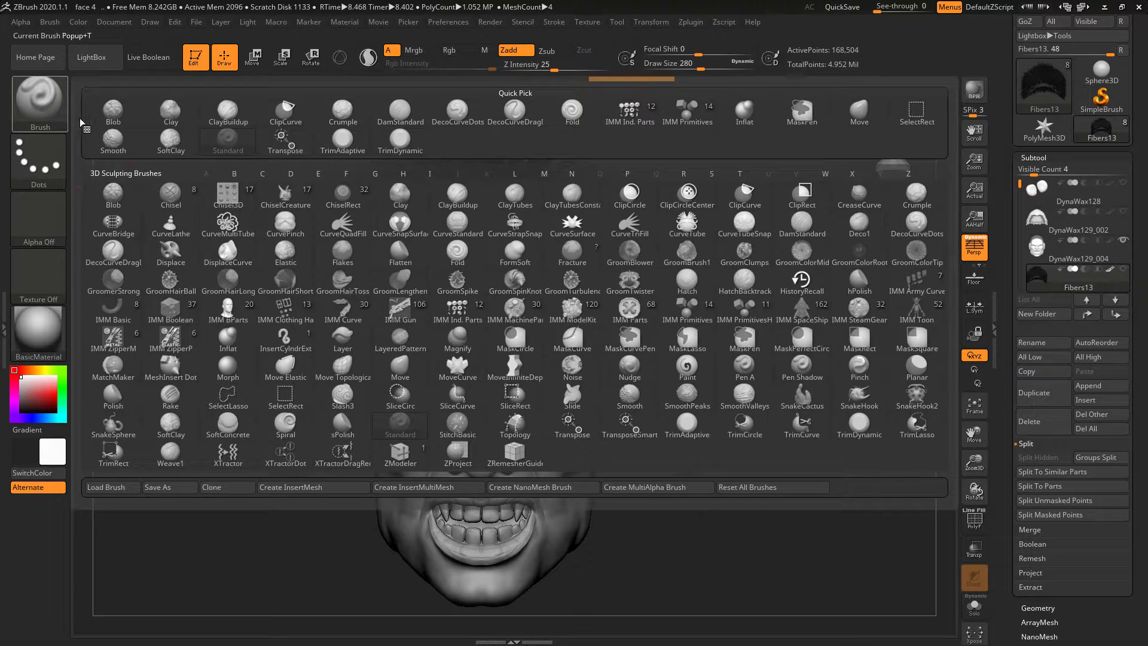
Step: Choose the GroomBlower brush and turn the haired head to an angled view from above
left_click(39, 101)
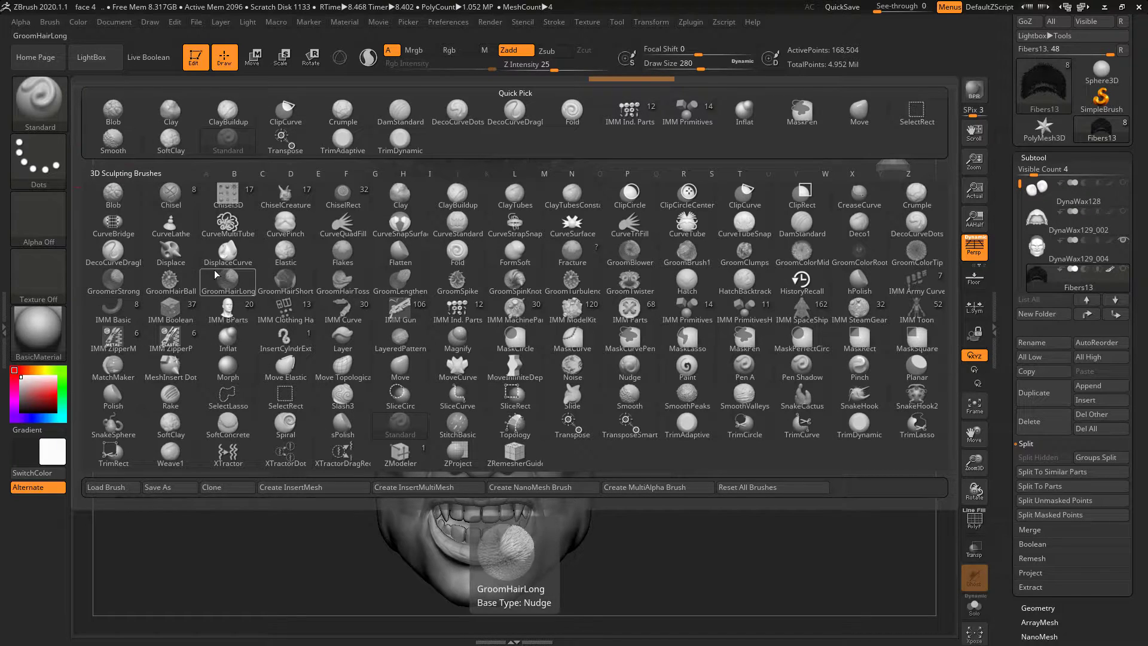
left_click(629, 256)
left_click_drag(765, 223, 684, 276)
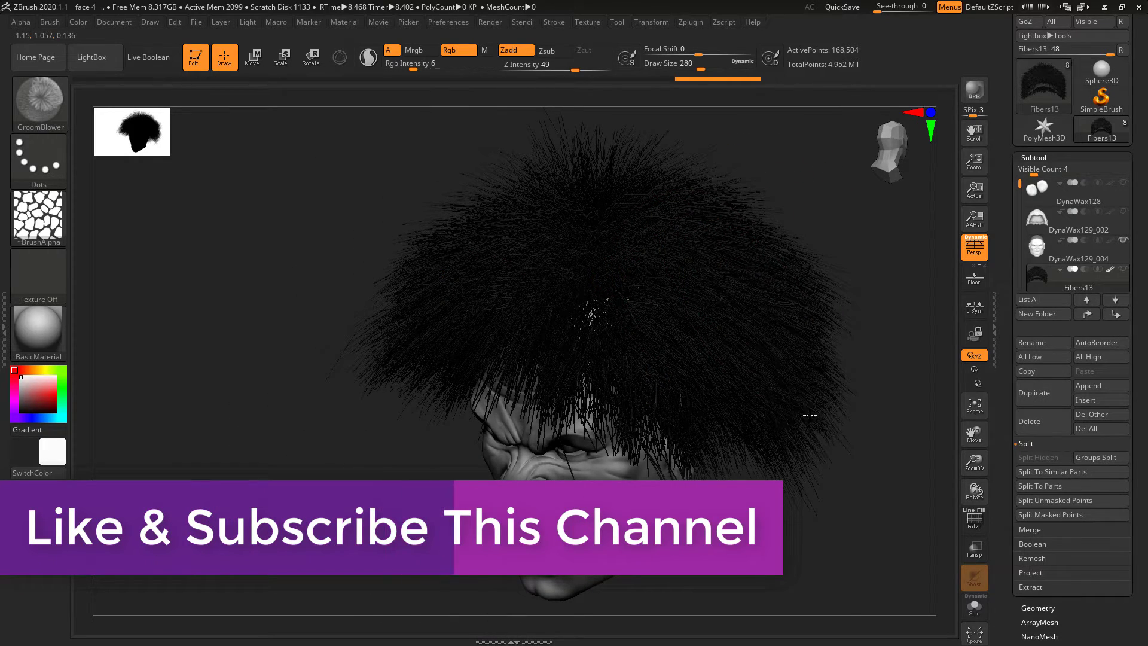
Step: Choose the GroomBrush1 brush and comb the fibers on the forehead and upper side of the head backward
left_click(39, 101)
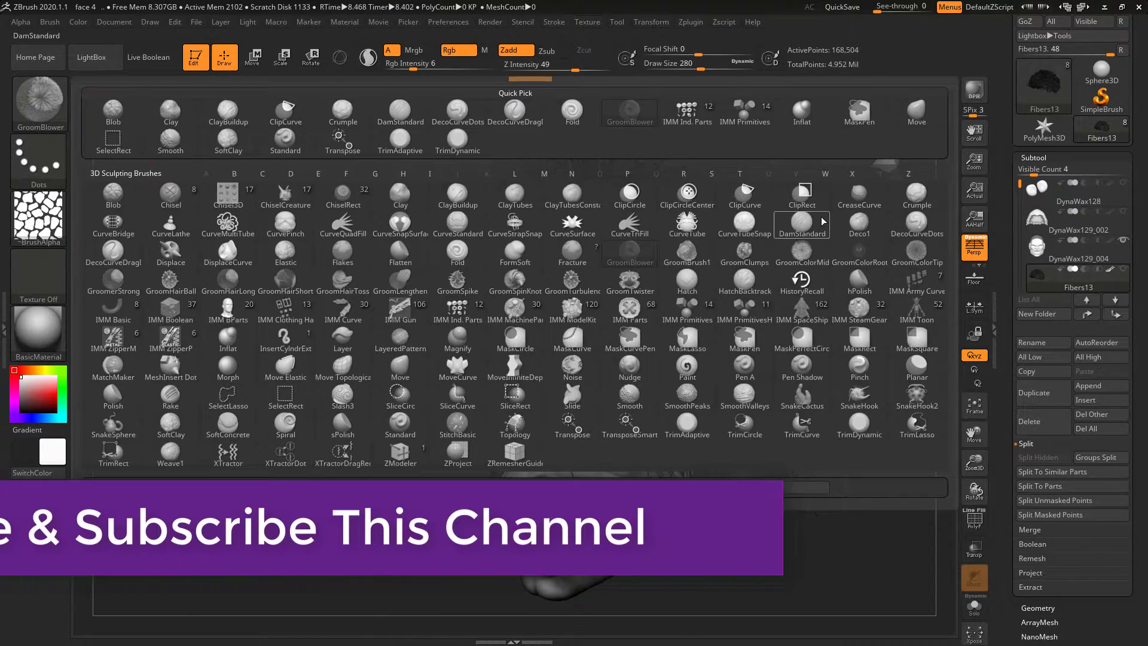
left_click(688, 254)
left_click_drag(837, 290, 724, 299, "shift")
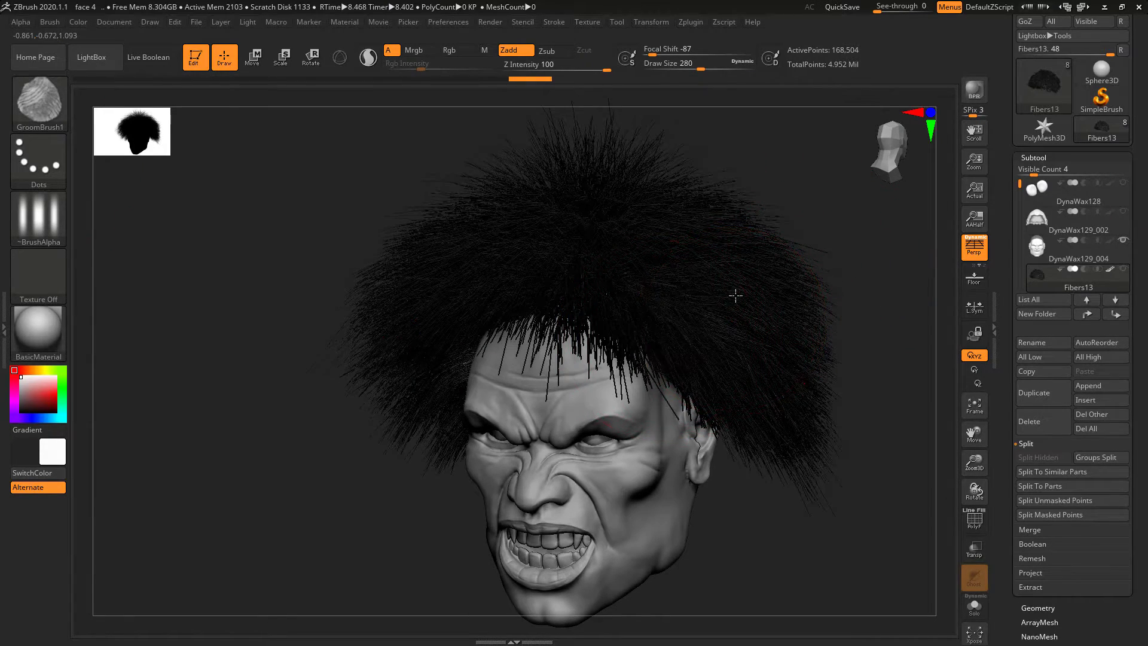
mouse_move(653, 340)
left_mouse_down()
mouse_move(815, 225)
mouse_move(867, 233)
left_mouse_up()
left_click_drag(579, 328, 654, 247)
mouse_move(593, 294)
left_mouse_down()
mouse_move(725, 271)
mouse_move(831, 299)
left_mouse_up()
mouse_move(777, 209)
left_mouse_down()
mouse_move(672, 200)
mouse_move(627, 209)
left_mouse_up()
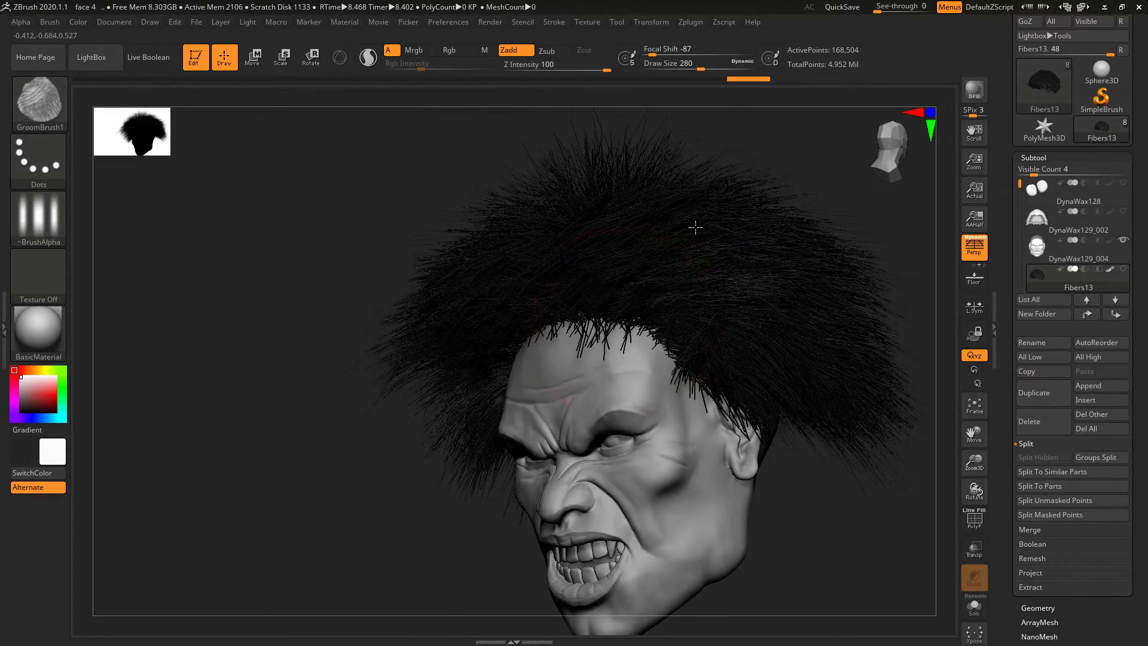
Step: Comb the fibers at the temple and above the ear toward the back of the head, clearing the face
left_click_drag(802, 146, 598, 358)
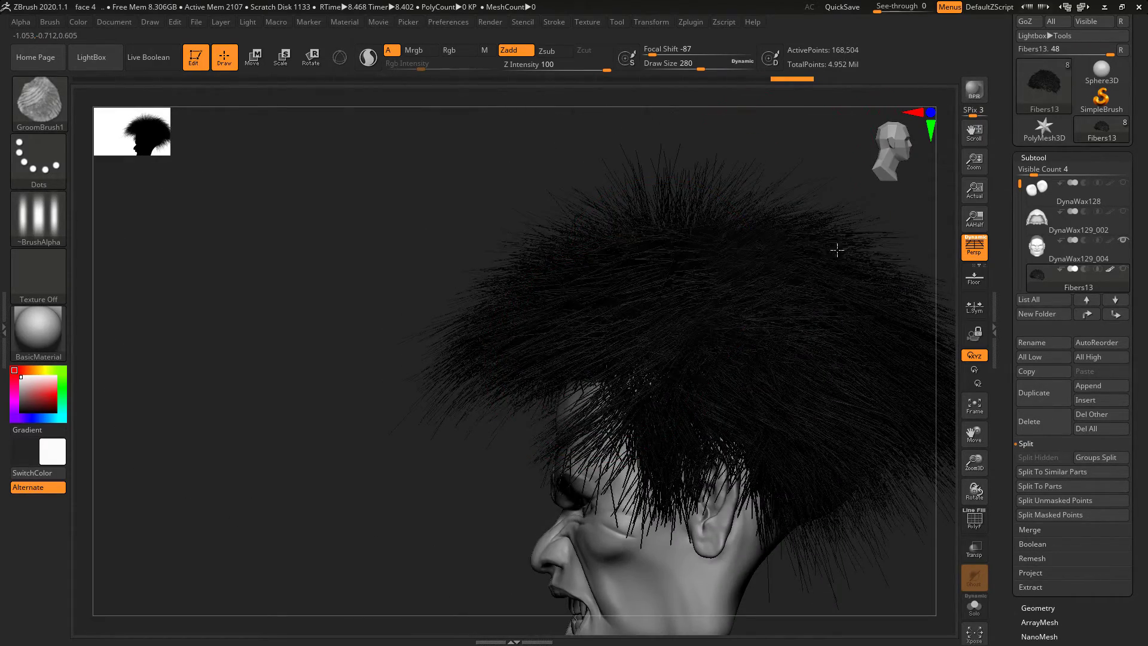
left_click_drag(887, 223, 897, 221)
left_click_drag(609, 364, 830, 251)
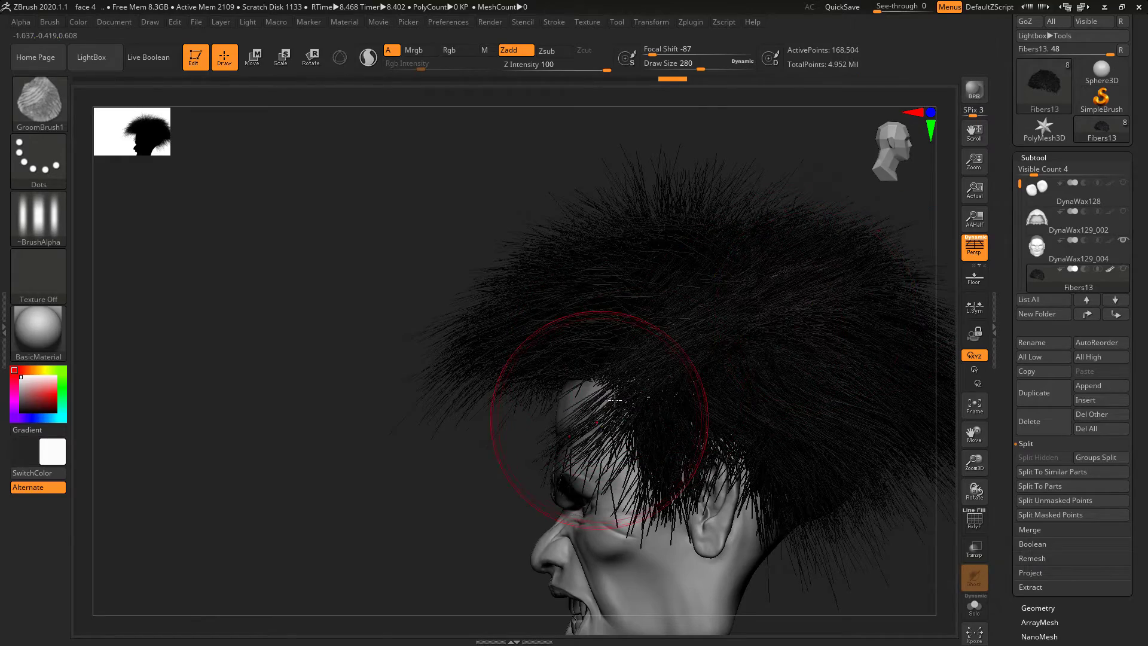
mouse_move(600, 419)
left_mouse_down()
mouse_move(635, 471)
mouse_move(640, 458)
mouse_move(616, 430)
left_mouse_up()
left_click_drag(448, 456, 166, 312, "alt")
left_click_drag(545, 233, 722, 276)
mouse_move(551, 293)
left_mouse_down()
mouse_move(474, 358)
mouse_move(513, 359)
mouse_move(556, 302)
left_mouse_up()
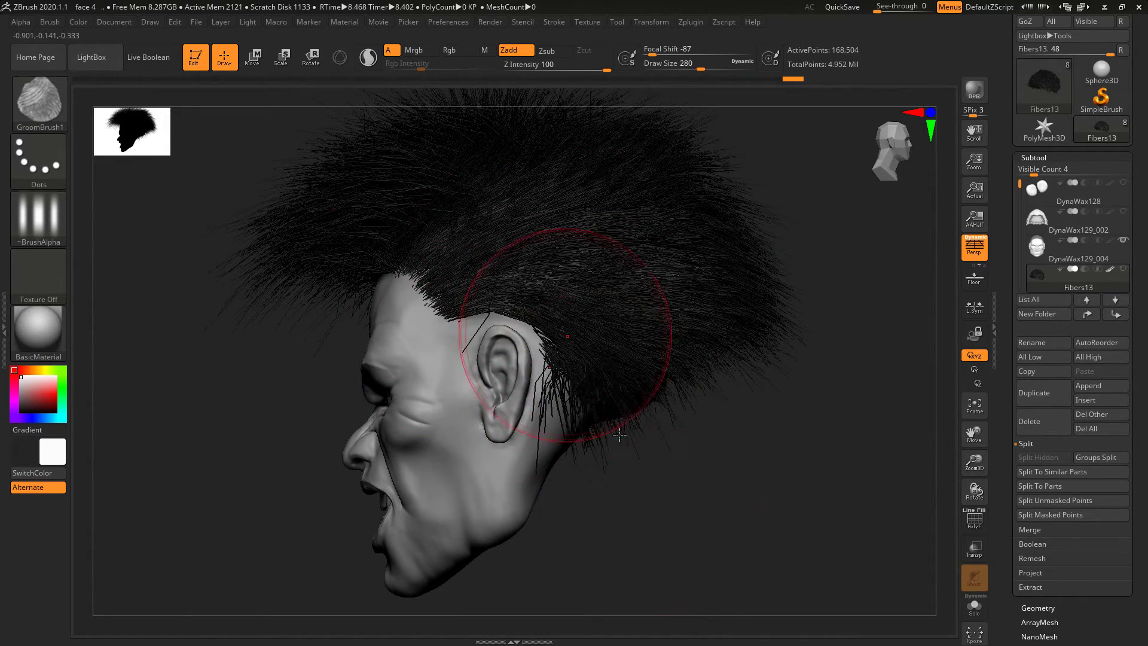
Step: Brush the front hair up off the forehead and shape the fibers over the crown
mouse_move(815, 392)
left_mouse_down()
mouse_move(879, 379)
mouse_move(810, 335)
mouse_move(782, 348)
mouse_move(759, 339)
mouse_move(752, 382)
left_mouse_up()
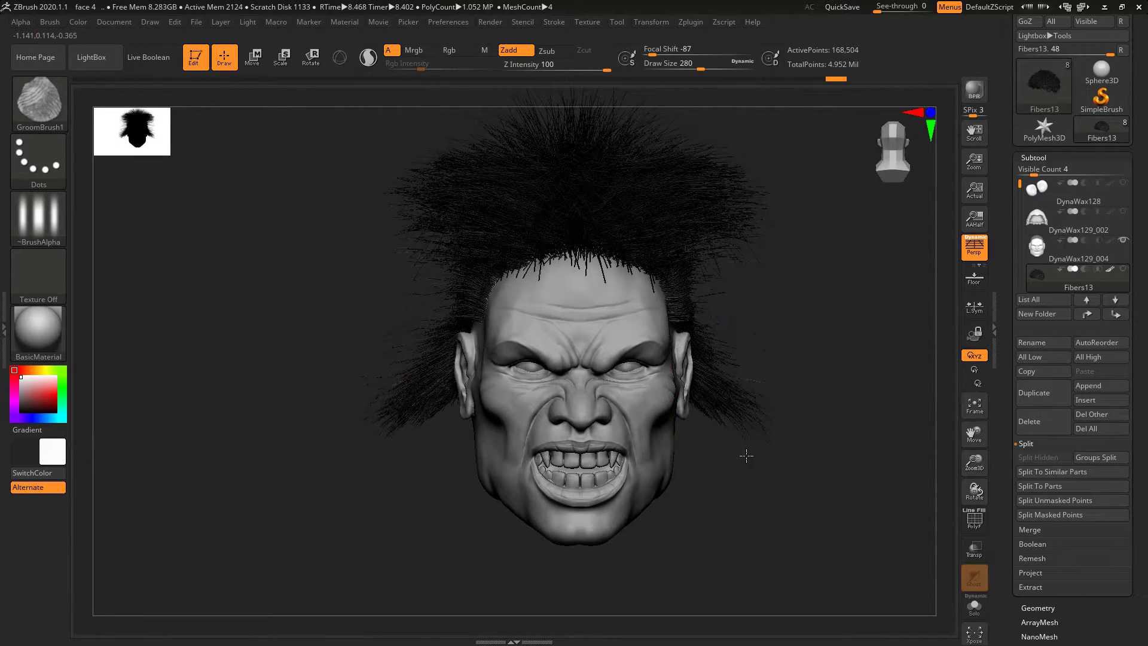
left_click_drag(746, 450, 747, 451)
mouse_move(789, 262)
left_mouse_down()
mouse_move(769, 293)
mouse_move(743, 287)
mouse_move(691, 192)
mouse_move(705, 235)
mouse_move(663, 305)
left_mouse_up()
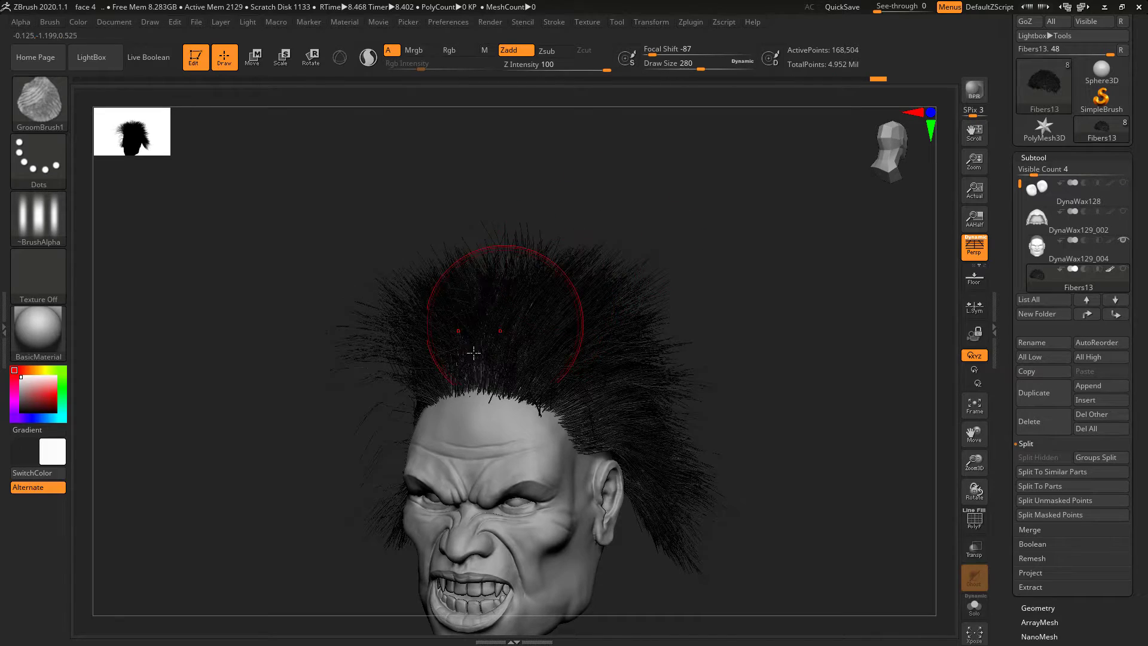
left_click_drag(560, 234, 676, 241)
left_click_drag(443, 341, 531, 286, "alt")
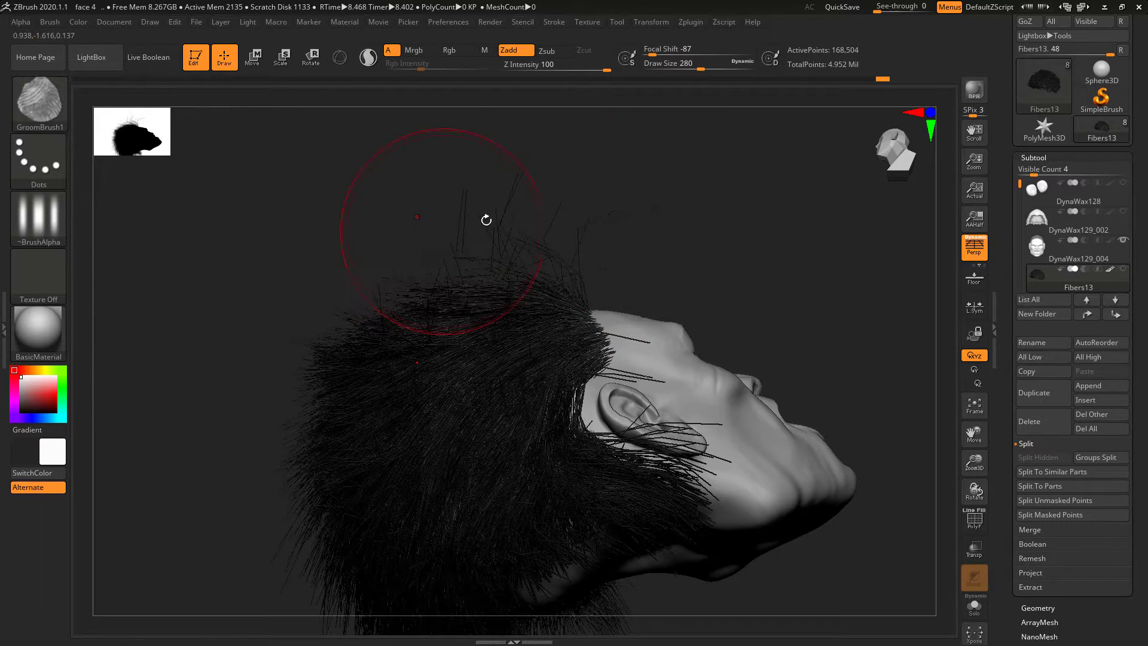
Step: Smooth the hair at the back and sides, pulling the strands behind the ears downward
left_click_drag(373, 271, 684, 271)
left_click_drag(740, 223, 657, 257)
left_click_drag(764, 224, 653, 287)
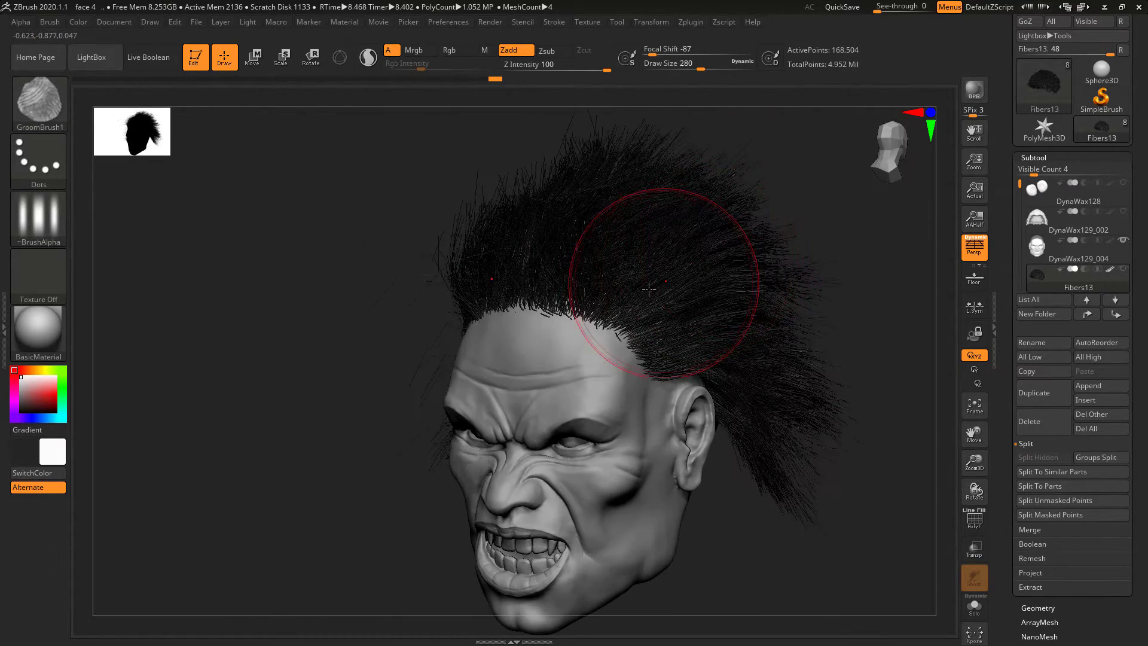
left_click_drag(597, 202, 751, 418)
left_click_drag(645, 466, 647, 448)
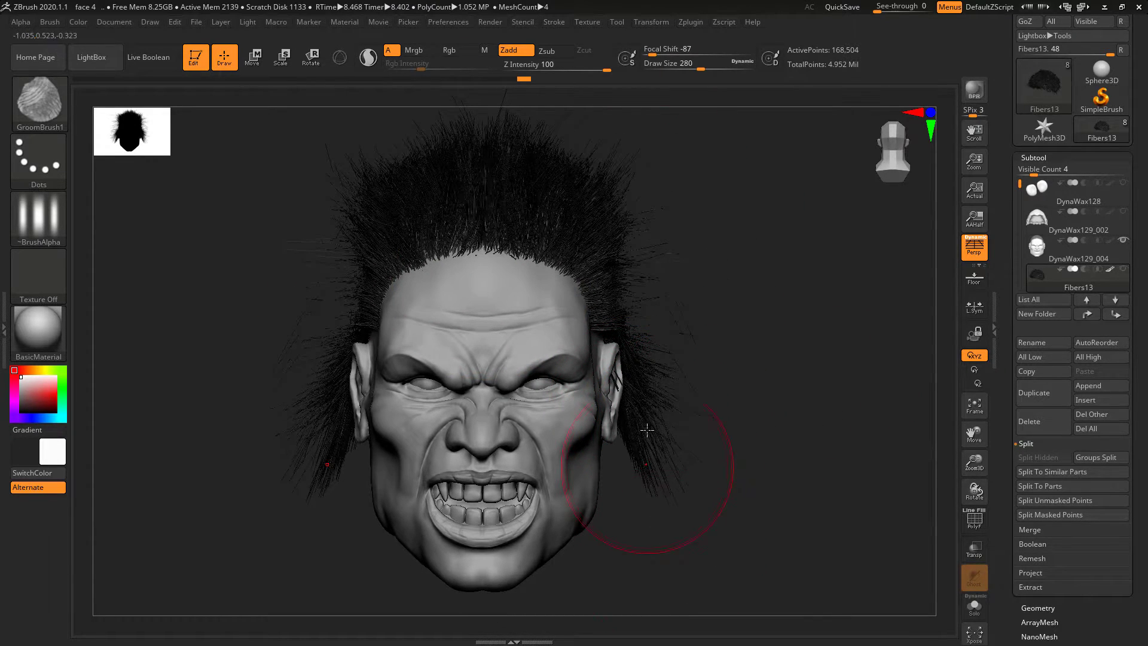
mouse_move(732, 303)
left_mouse_down("alt")
mouse_move(718, 289)
mouse_move(764, 274)
mouse_move(735, 236)
mouse_move(598, 245)
left_mouse_up("alt")
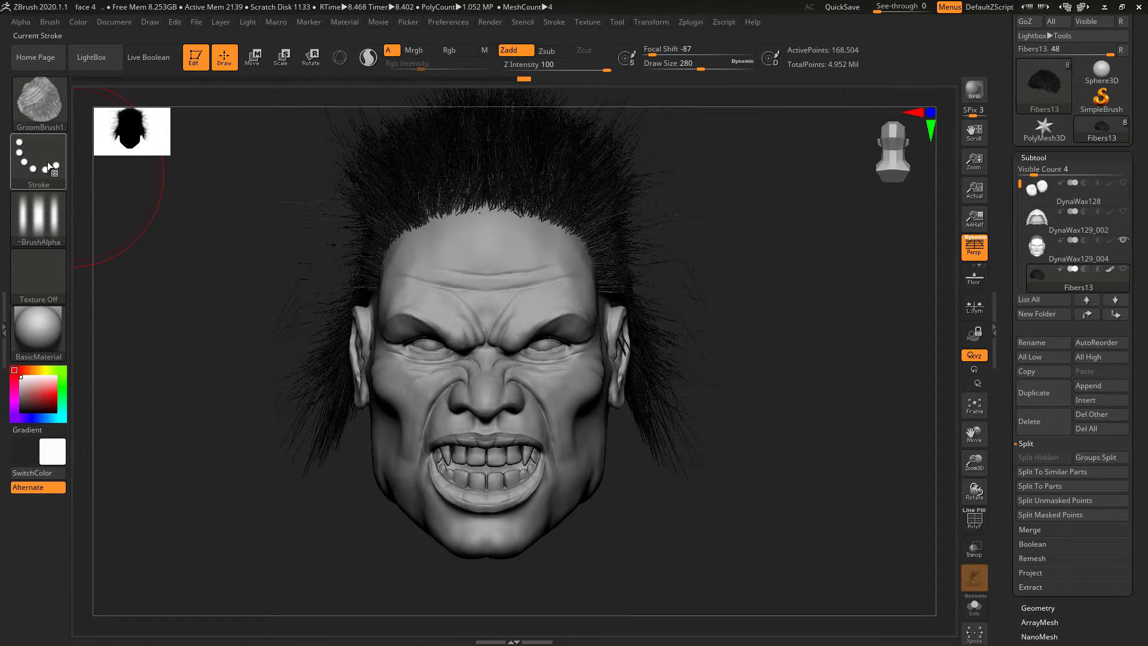
Step: Choose the GroomClumps brush with Draw Size 124 and pinch the side and back hair into clumps
mouse_move(48, 158)
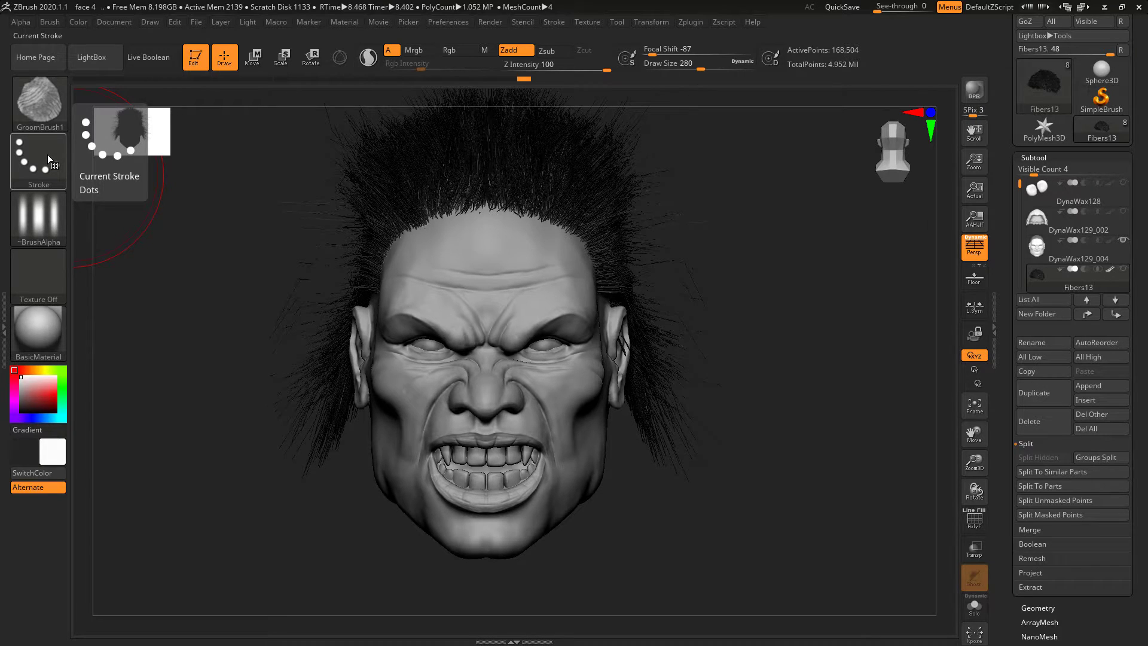
left_click(34, 91)
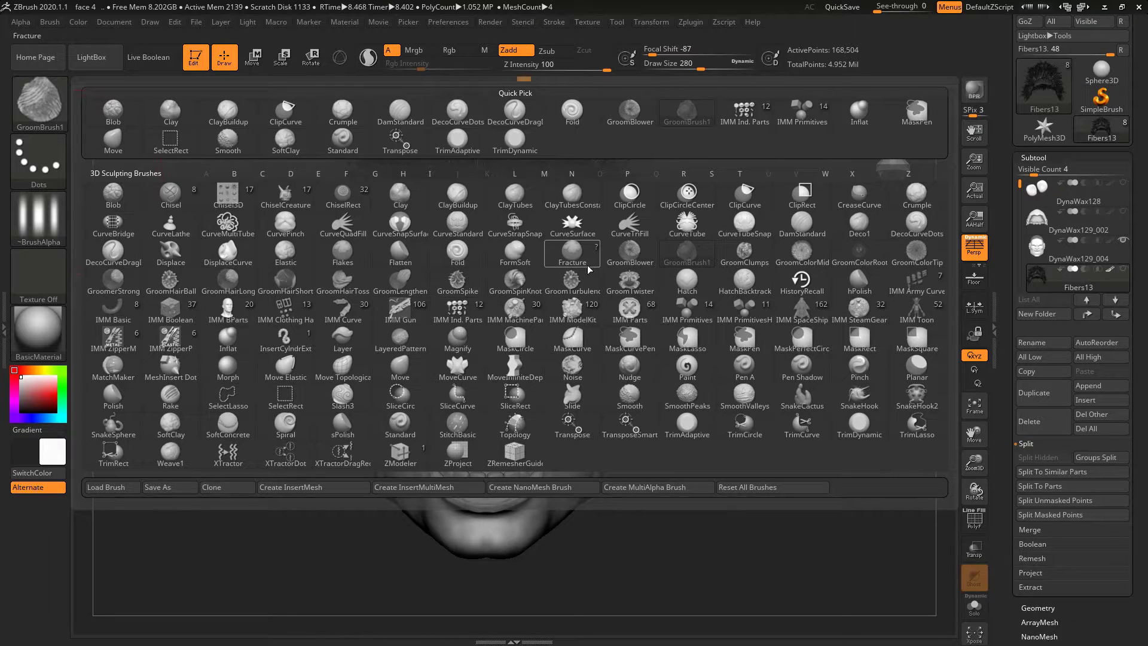
left_click(747, 255)
key("space")
left_click_drag(754, 233, 713, 302)
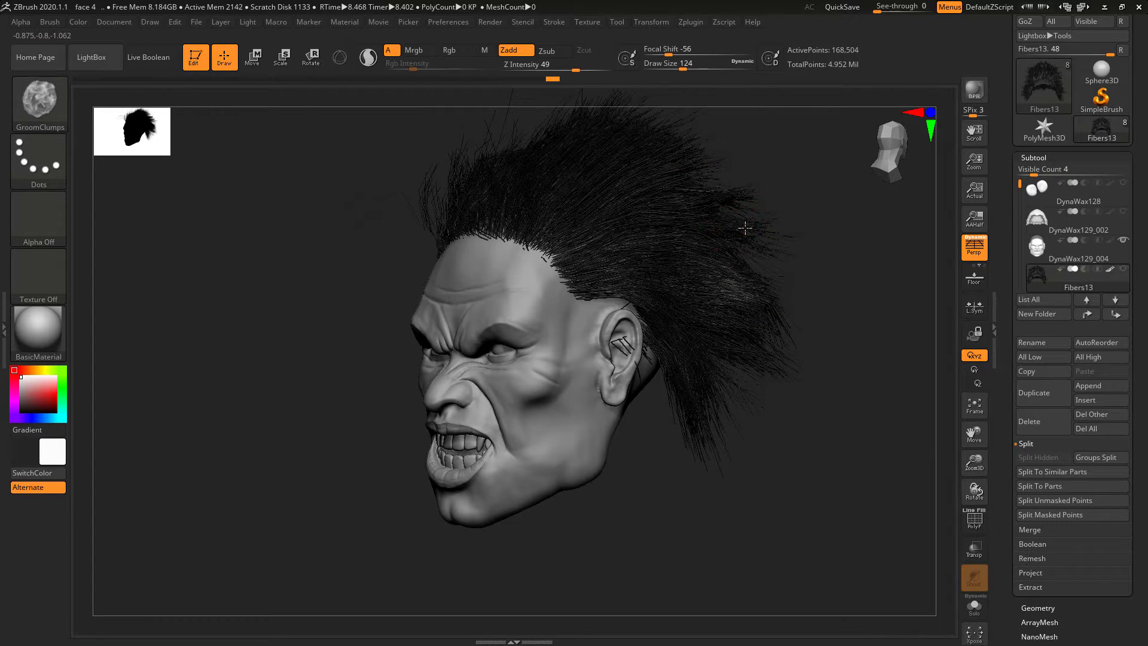
left_click_drag(769, 212, 657, 241)
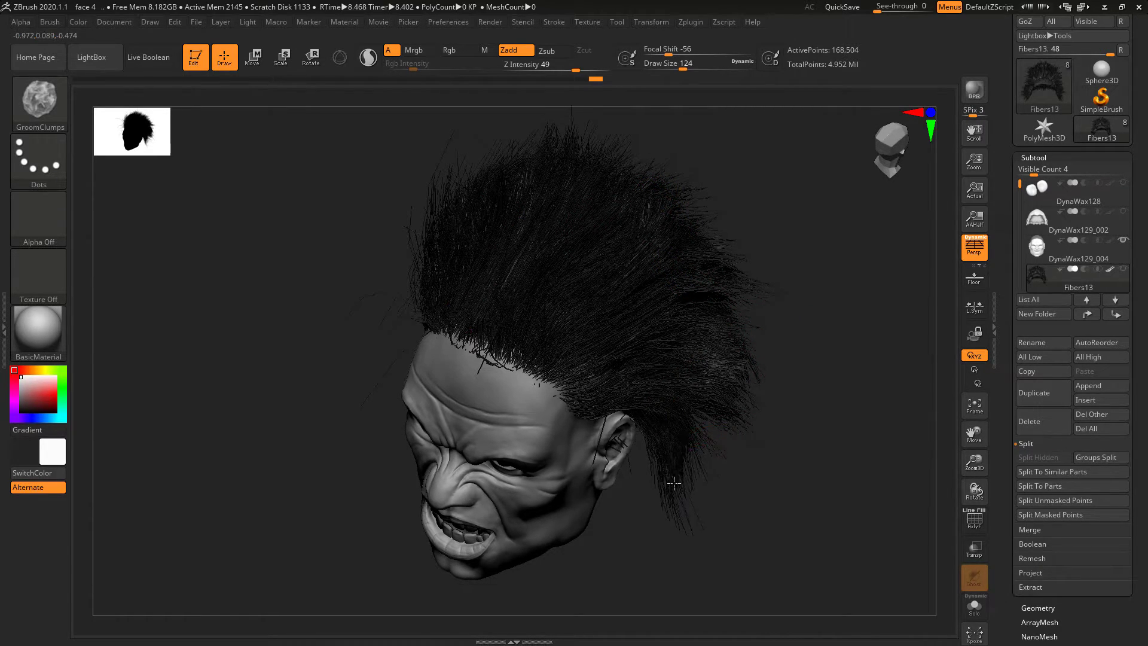
left_click_drag(791, 257, 696, 245)
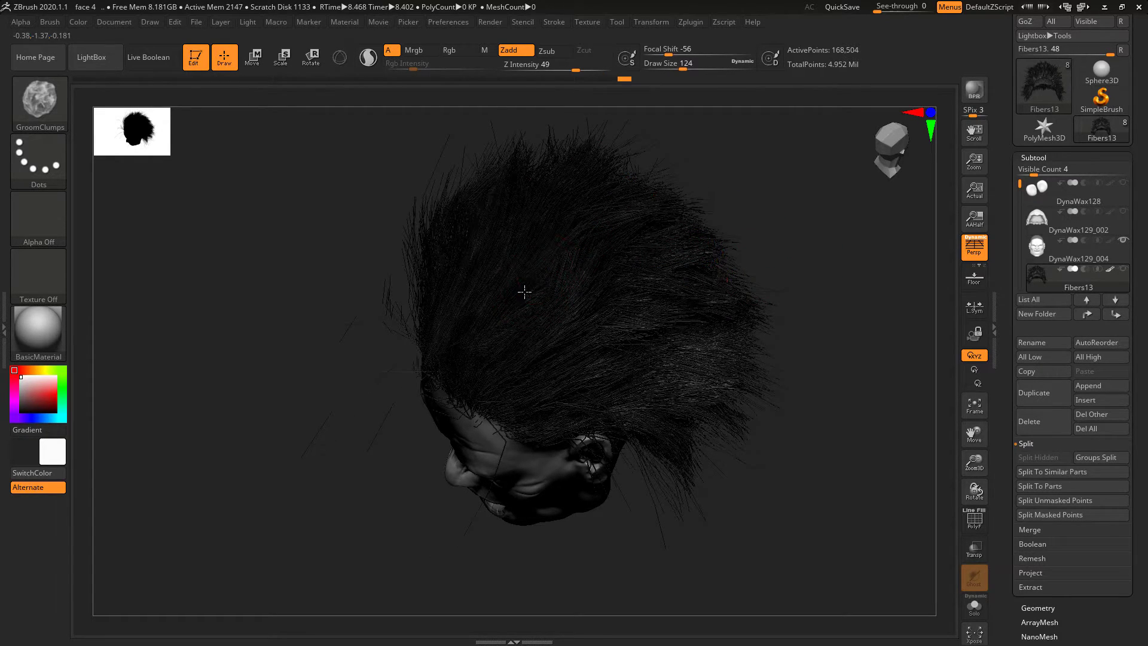
Step: Gather the hair on the crown and above the forehead into pointed clumps
mouse_move(430, 230)
right_mouse_down()
mouse_move(430, 187)
mouse_move(421, 219)
right_mouse_up()
mouse_move(421, 218)
left_mouse_down()
mouse_move(438, 222)
mouse_move(435, 176)
mouse_move(408, 215)
mouse_move(343, 183)
left_mouse_up()
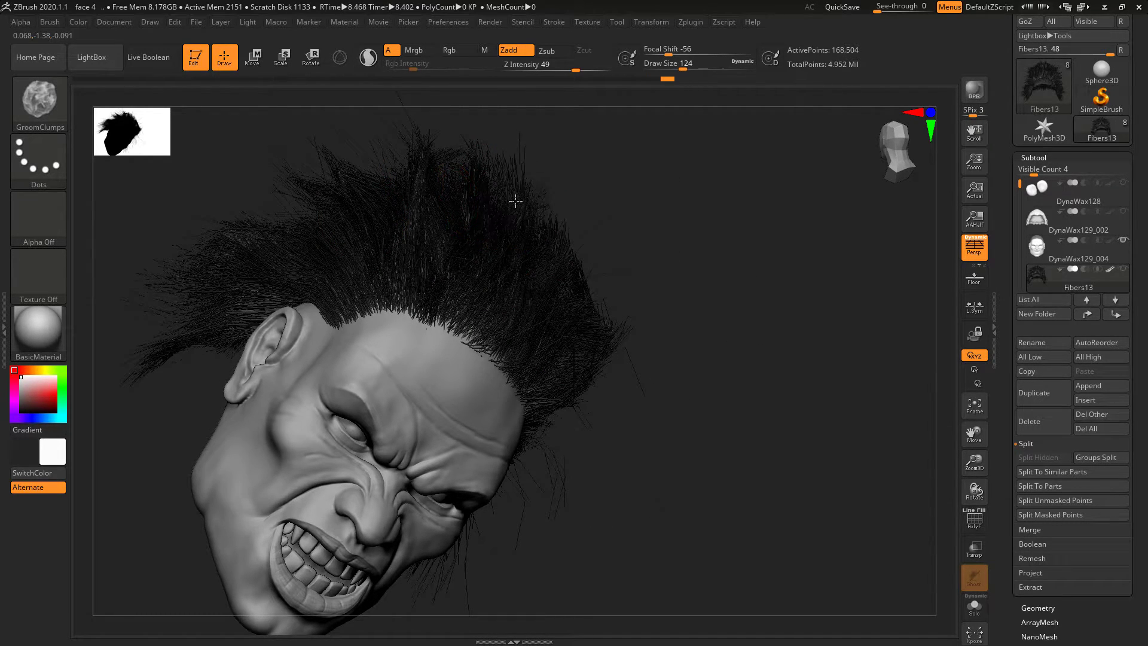
left_click_drag(517, 168, 565, 263)
left_click_drag(646, 179, 679, 249, "shift")
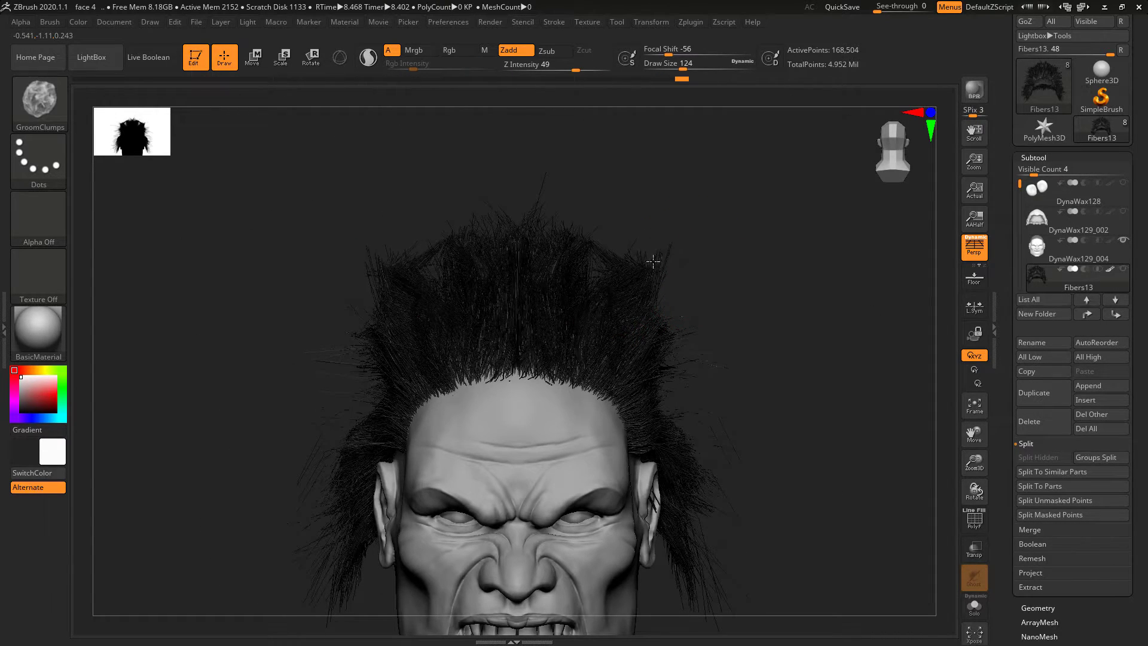
Step: Choose the GroomColorMid brush and paint white into the mid-lengths of the front and side hair
left_click(49, 87)
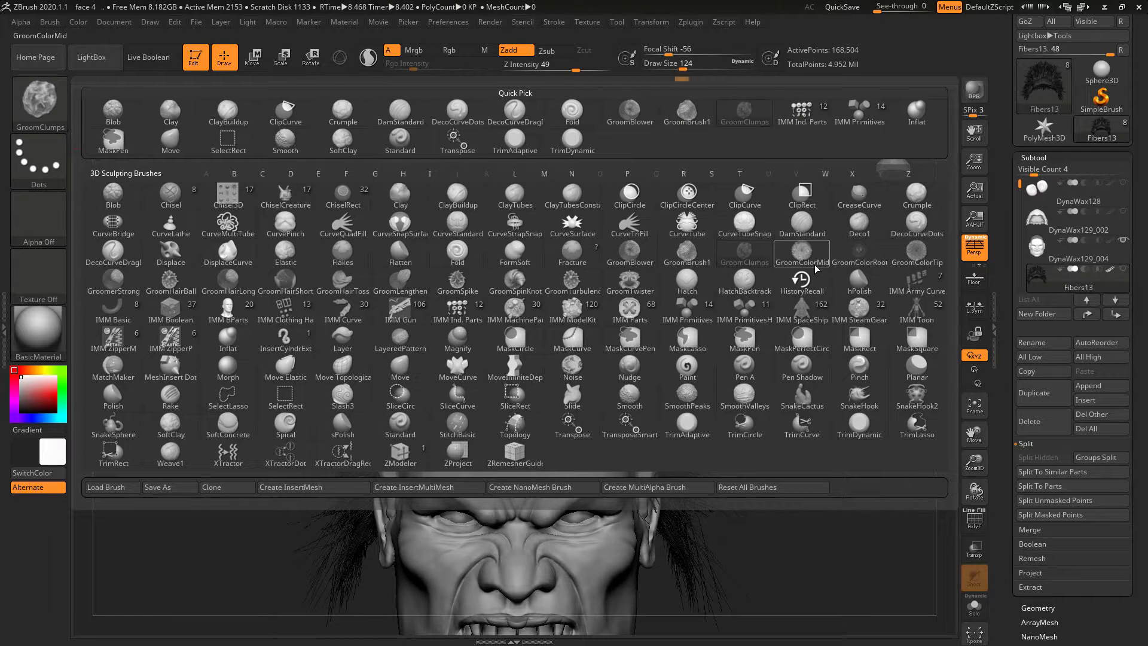
left_click(802, 251)
left_click_drag(597, 298, 519, 308)
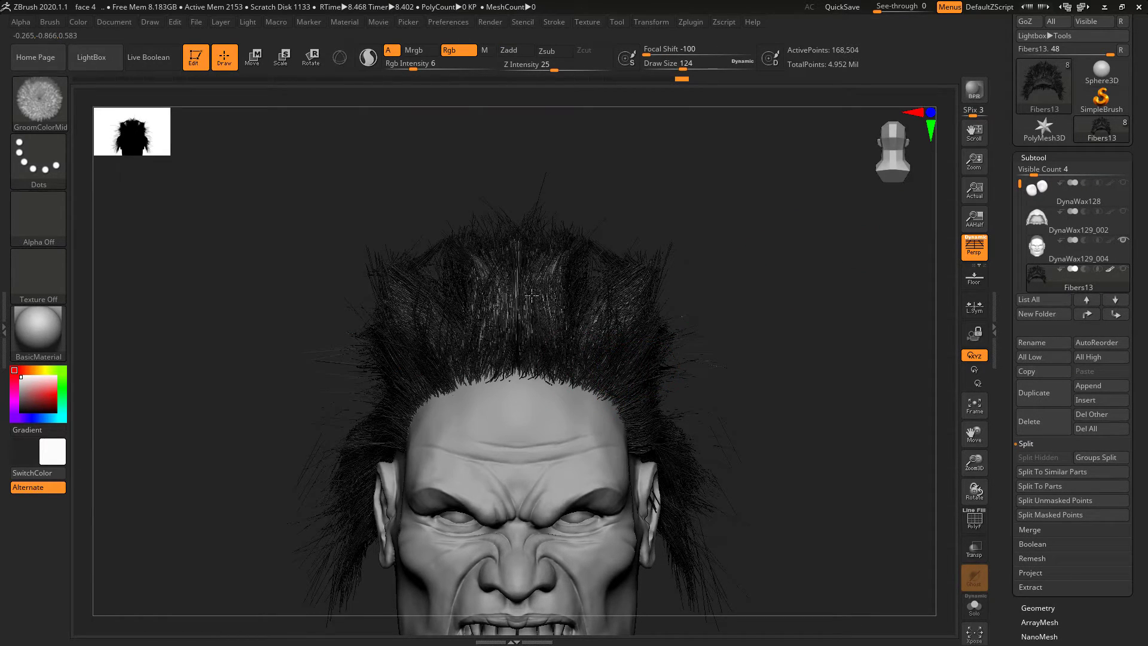
left_click_drag(761, 282, 693, 303)
mouse_move(670, 258)
left_mouse_down()
mouse_move(772, 413)
mouse_move(837, 466)
mouse_move(783, 568)
left_mouse_up()
left_click_drag(694, 181, 187, 359)
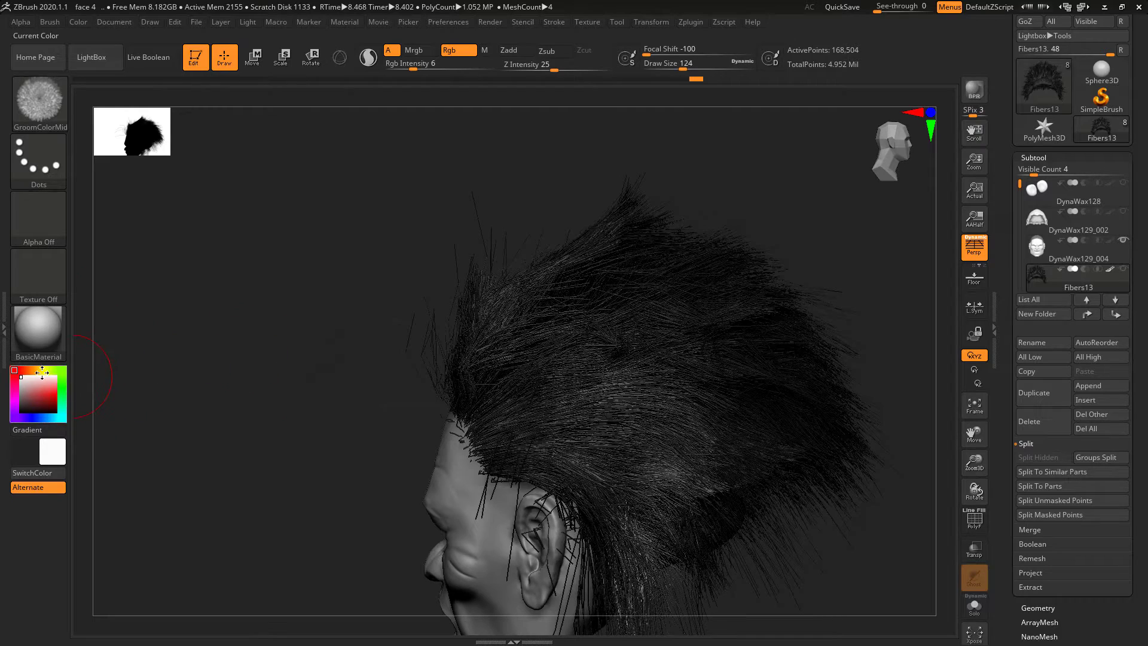
Step: Pick orange as the colour and paint a patch of it into the hair on the side of the head
left_click(44, 373)
left_click_drag(284, 310, 578, 410)
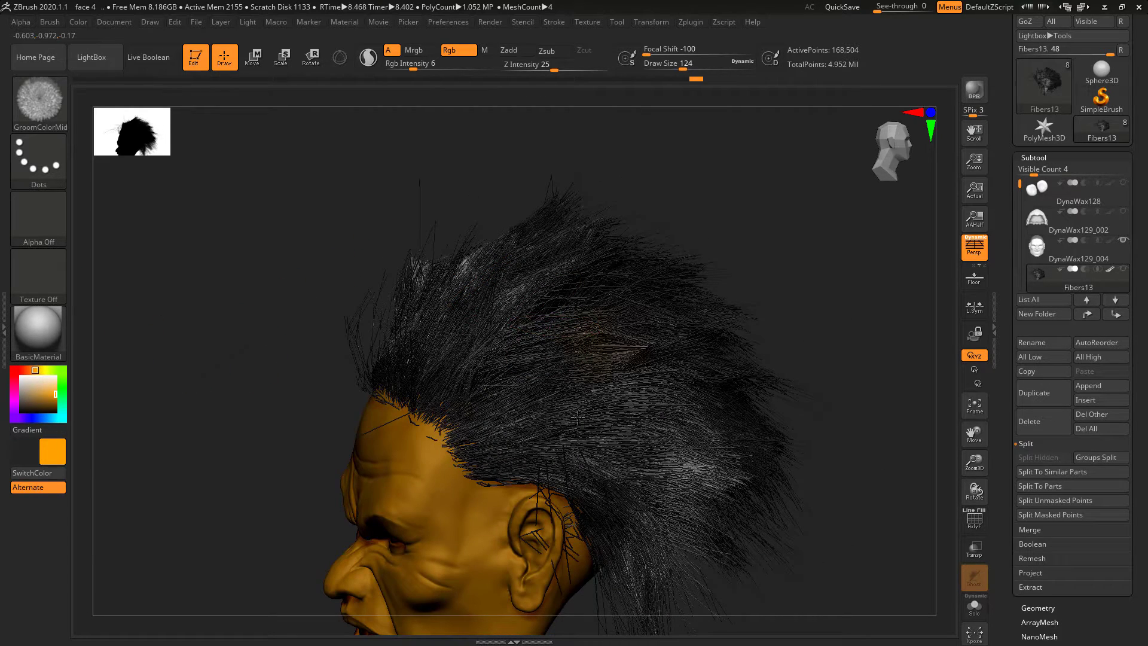
left_click_drag(624, 145, 538, 244, "shift")
Step: Try black as the active colour, and set it back to white
left_click(13, 371)
left_click_drag(12, 352, 326, 303)
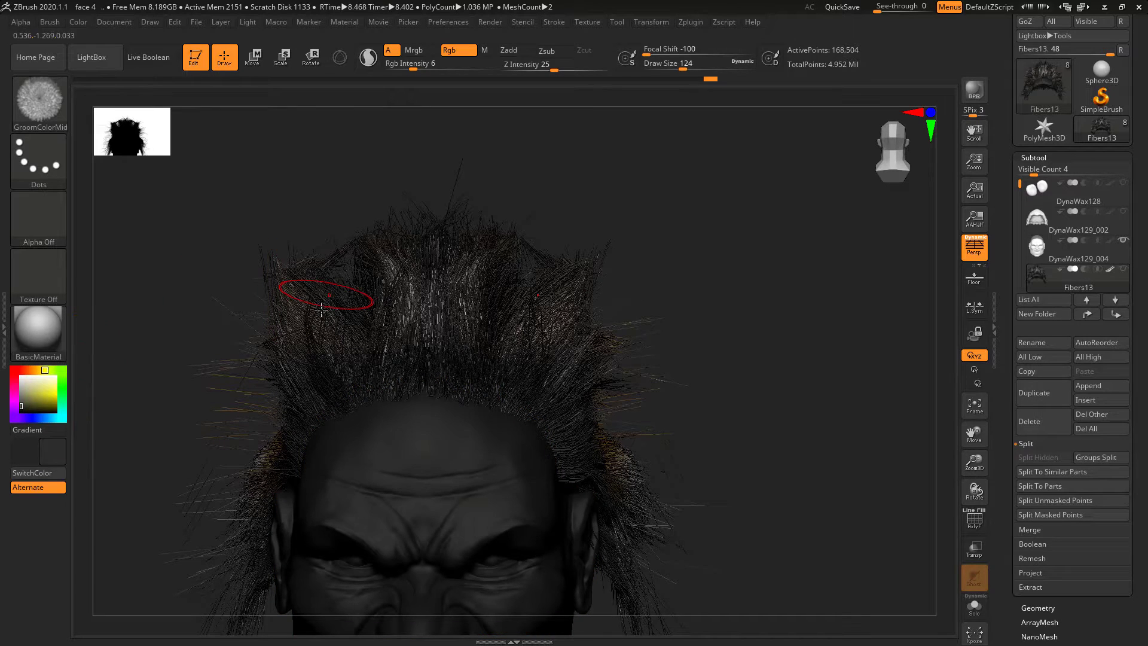
left_click_drag(46, 386, 18, 376)
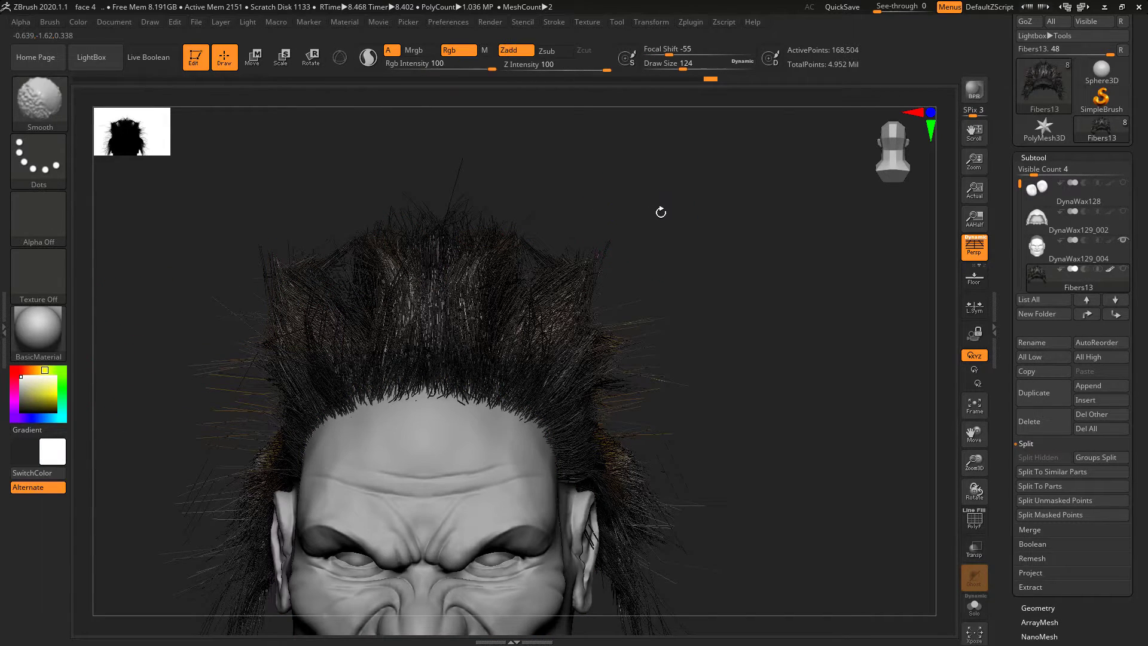
mouse_move(749, 227)
left_mouse_down("alt")
mouse_move(710, 236)
mouse_move(717, 257)
left_mouse_up("alt")
Step: Choose the GroomerStrong brush with Draw Size 268 and comb the front hair firmly up and back
left_click(39, 102)
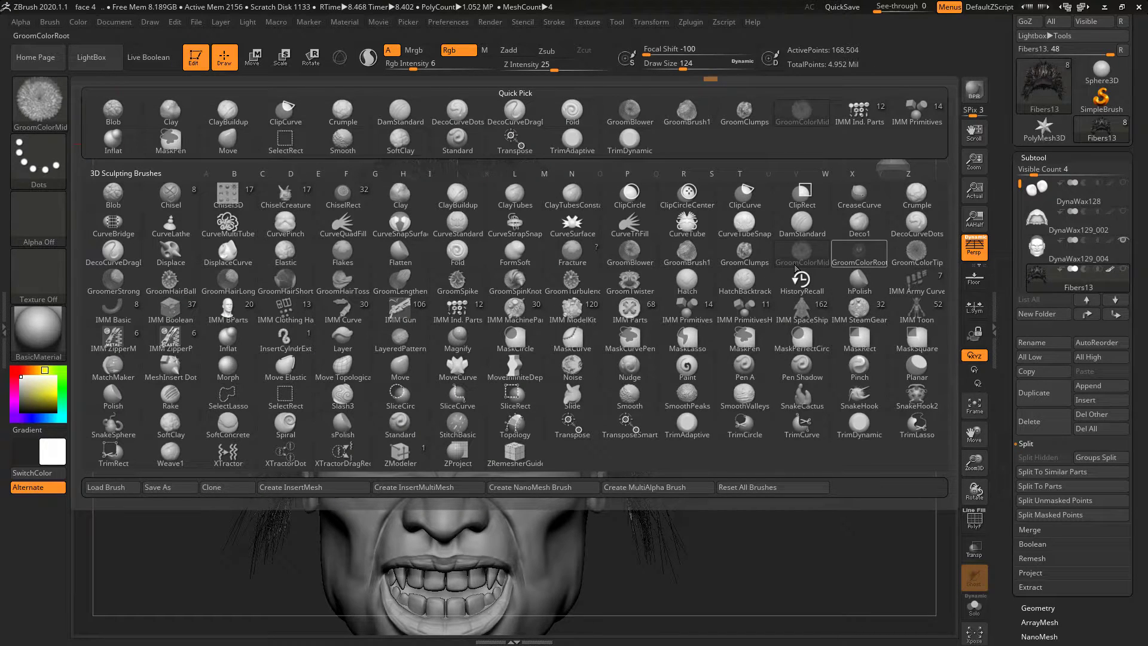
left_click(114, 281)
mouse_move(683, 196)
left_mouse_down()
mouse_move(525, 235)
mouse_move(618, 196)
mouse_move(578, 233)
left_mouse_up()
key("space")
left_click_drag(649, 155, 672, 154)
left_click_drag(490, 263, 598, 138)
mouse_move(468, 241)
left_mouse_down()
mouse_move(589, 108)
mouse_move(577, 95)
left_mouse_up()
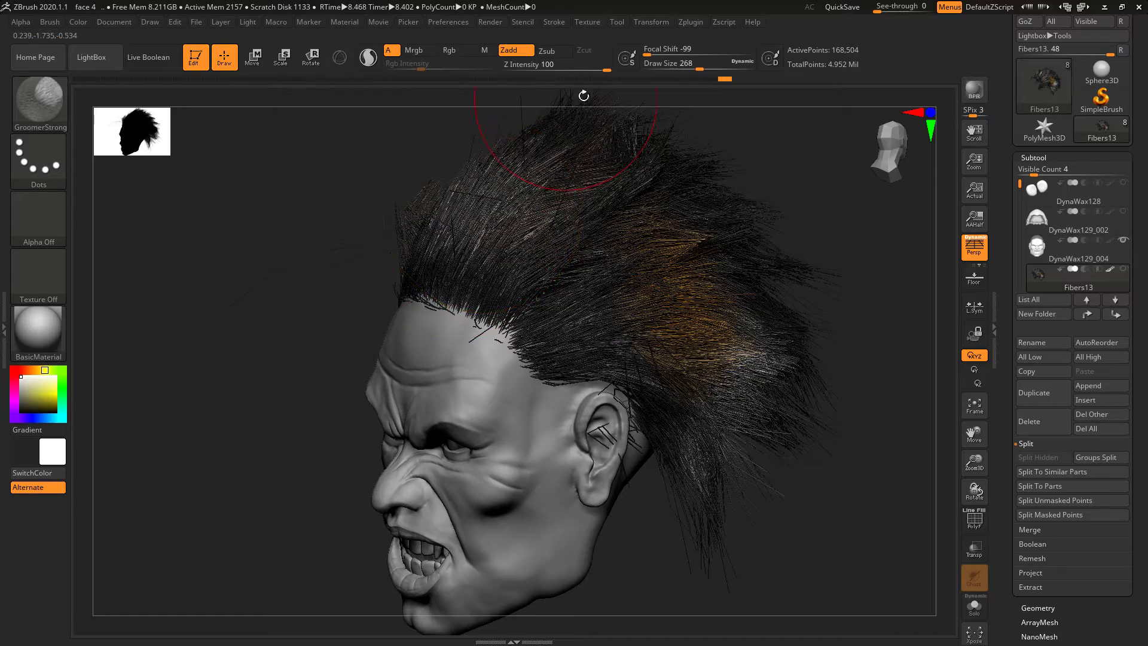
Step: Slick the hairline and top hair backward with GroomerStrong strokes, and flatten the volume at the sides
left_click_drag(789, 149, 885, 157, "shift")
mouse_move(645, 173)
left_mouse_down()
mouse_move(687, 154)
mouse_move(752, 173)
mouse_move(577, 249)
left_mouse_up()
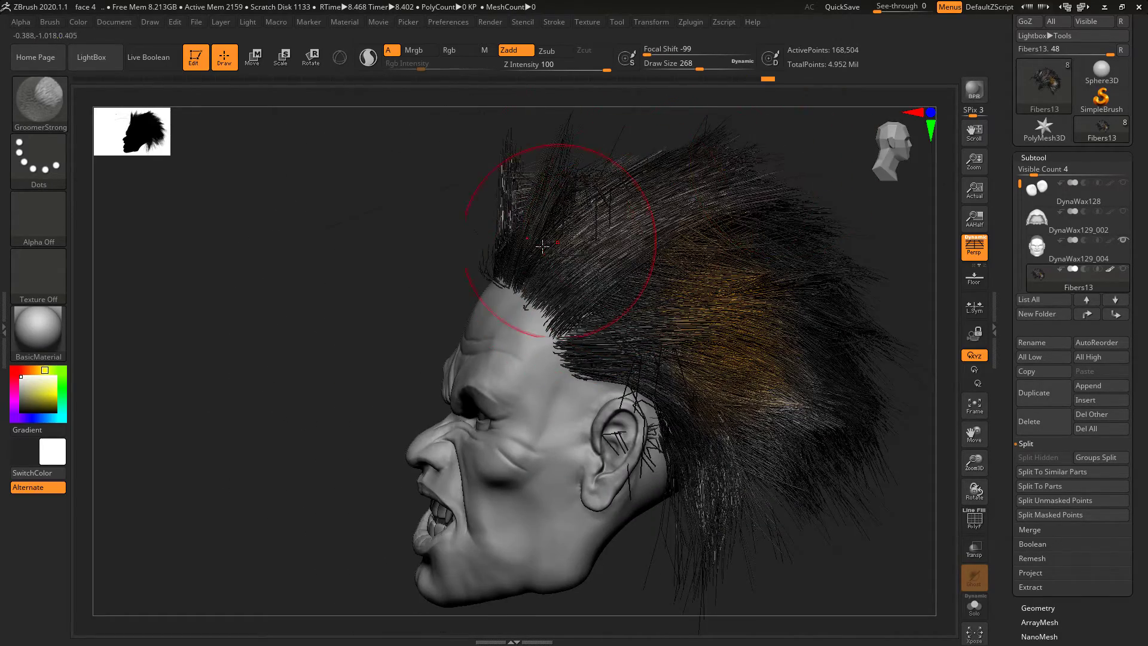
left_click_drag(502, 194, 688, 239, "shift")
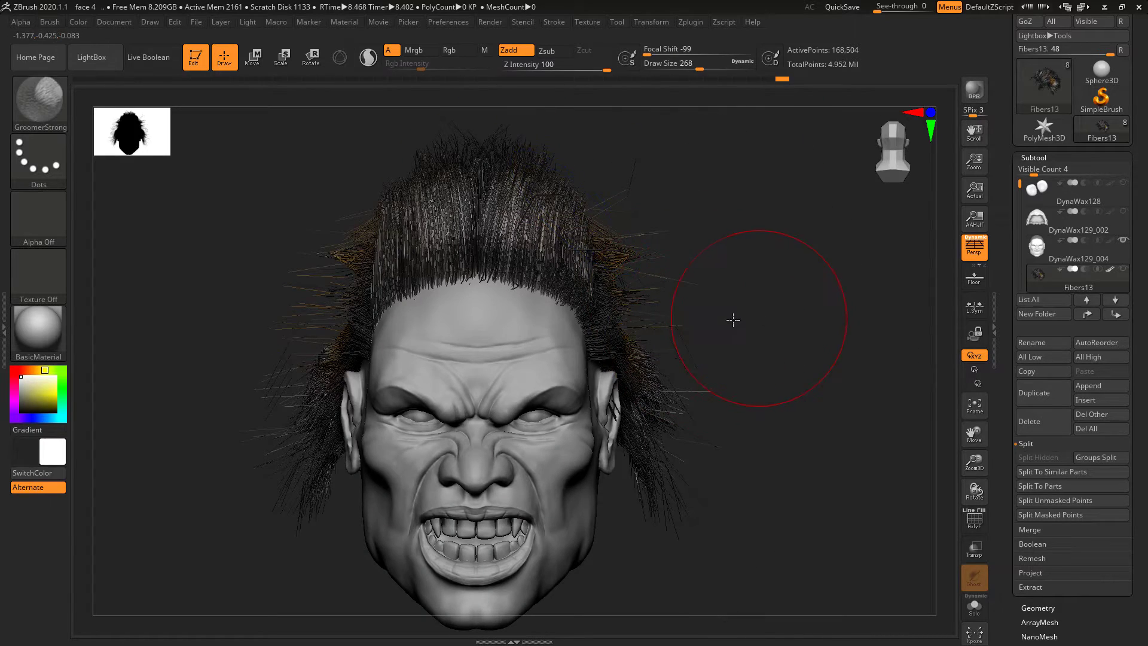
left_click_drag(738, 321, 674, 218)
left_click_drag(757, 349, 730, 526)
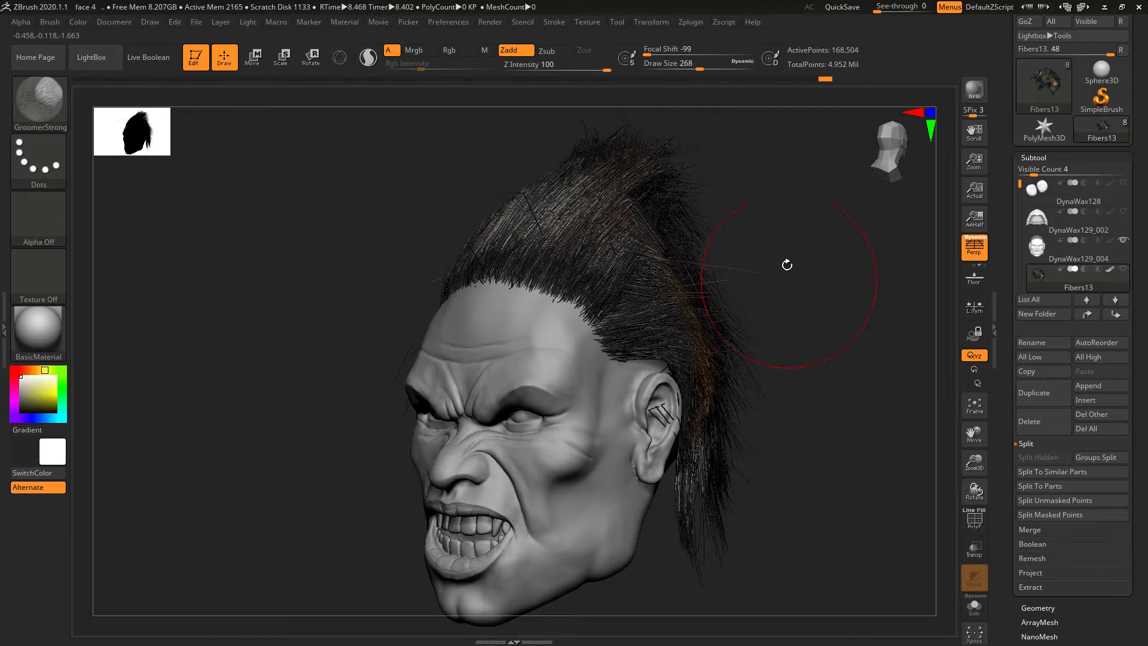
left_click_drag(787, 267, 791, 264, "shift")
mouse_move(617, 213)
left_mouse_down()
mouse_move(641, 100)
mouse_move(717, 173)
mouse_move(695, 189)
mouse_move(674, 185)
mouse_move(708, 169)
mouse_move(715, 218)
mouse_move(615, 223)
mouse_move(659, 187)
mouse_move(620, 309)
mouse_move(595, 263)
mouse_move(786, 233)
mouse_move(679, 282)
mouse_move(743, 305)
mouse_move(825, 281)
mouse_move(866, 299)
left_mouse_up()
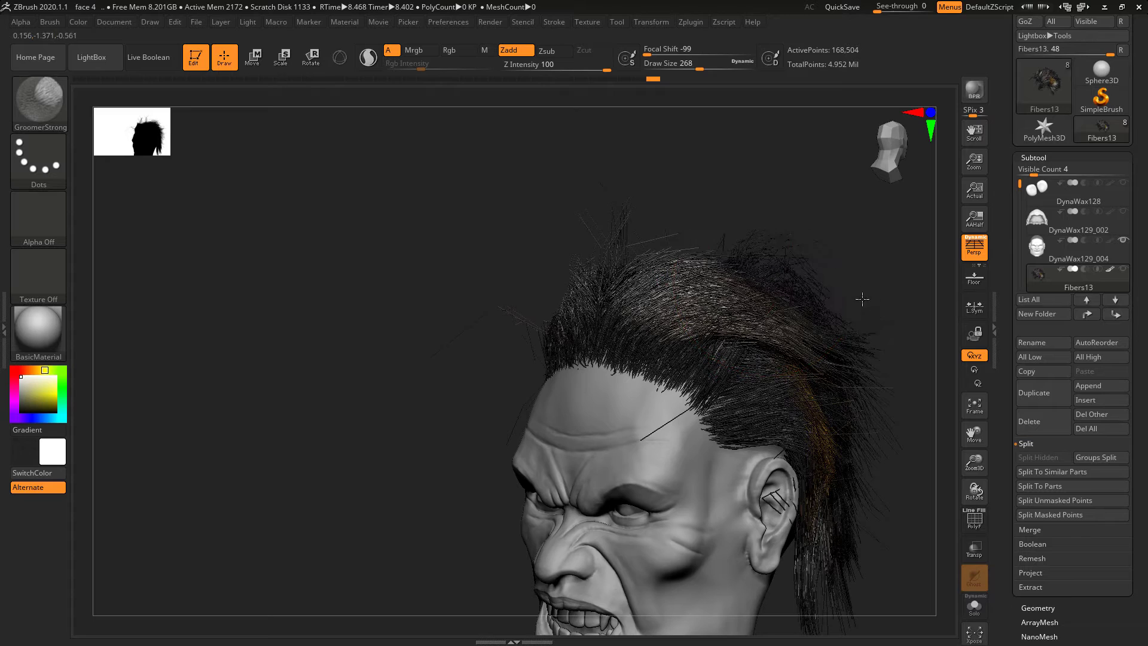
Step: Render the groomed head with BPR straight from the front, and render it again in a closer framing
mouse_move(815, 154)
left_mouse_down("shift")
mouse_move(876, 253)
mouse_move(712, 159)
left_mouse_up("shift")
left_click_drag(748, 236, 773, 295, "alt")
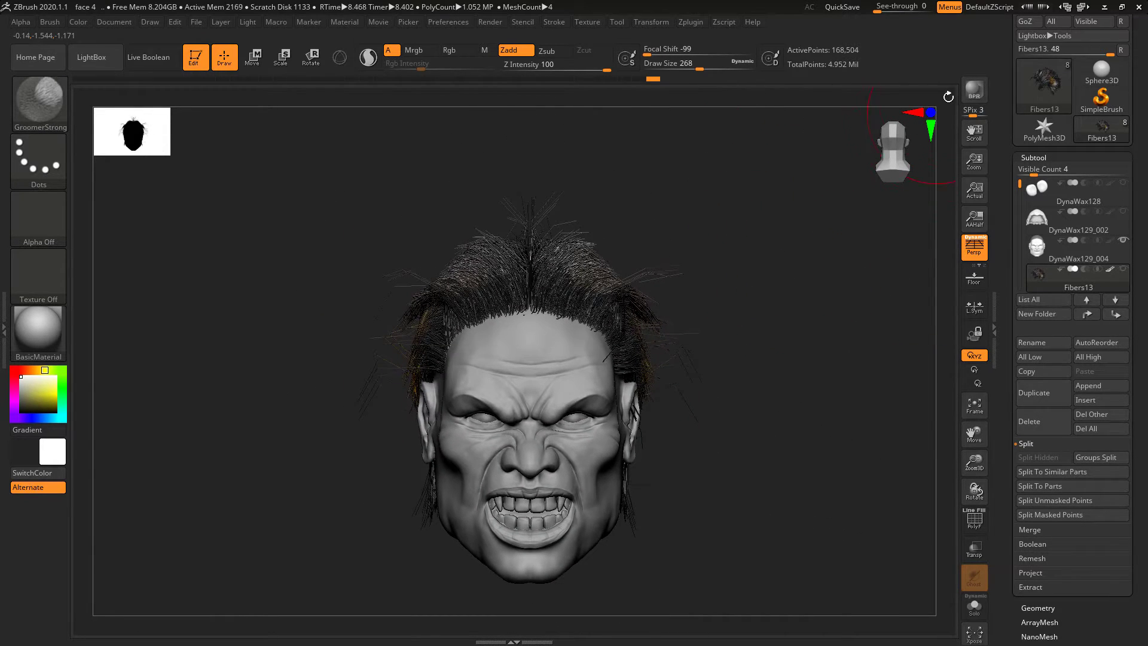
left_click(973, 90)
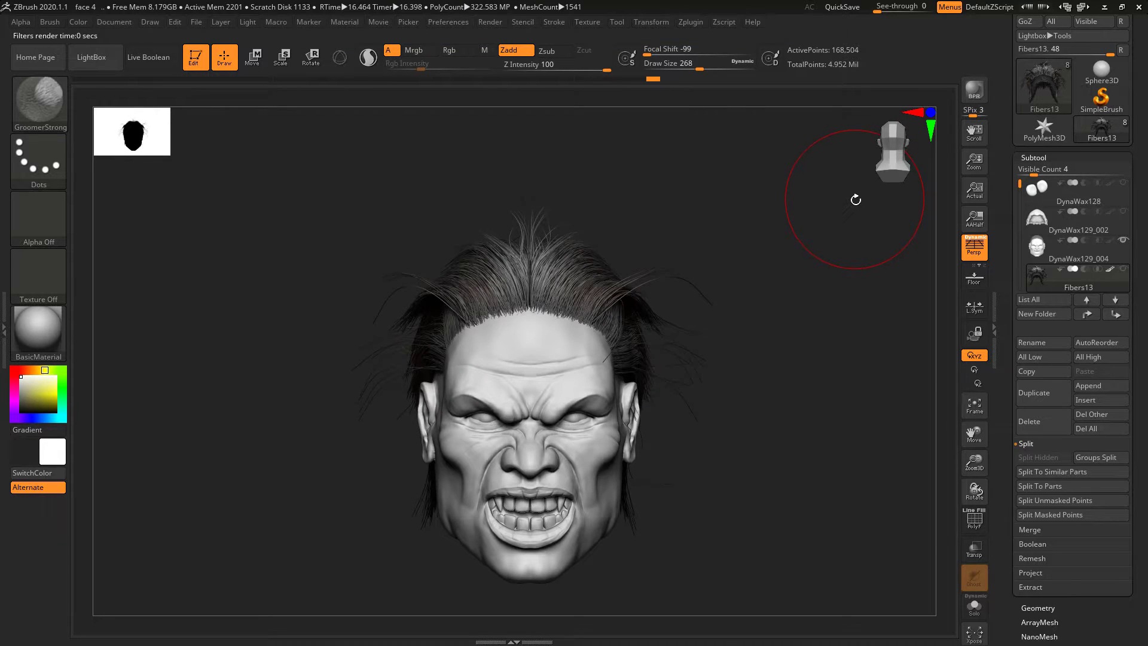
mouse_move(773, 292)
left_mouse_down()
mouse_move(797, 307)
mouse_move(813, 211)
left_mouse_up()
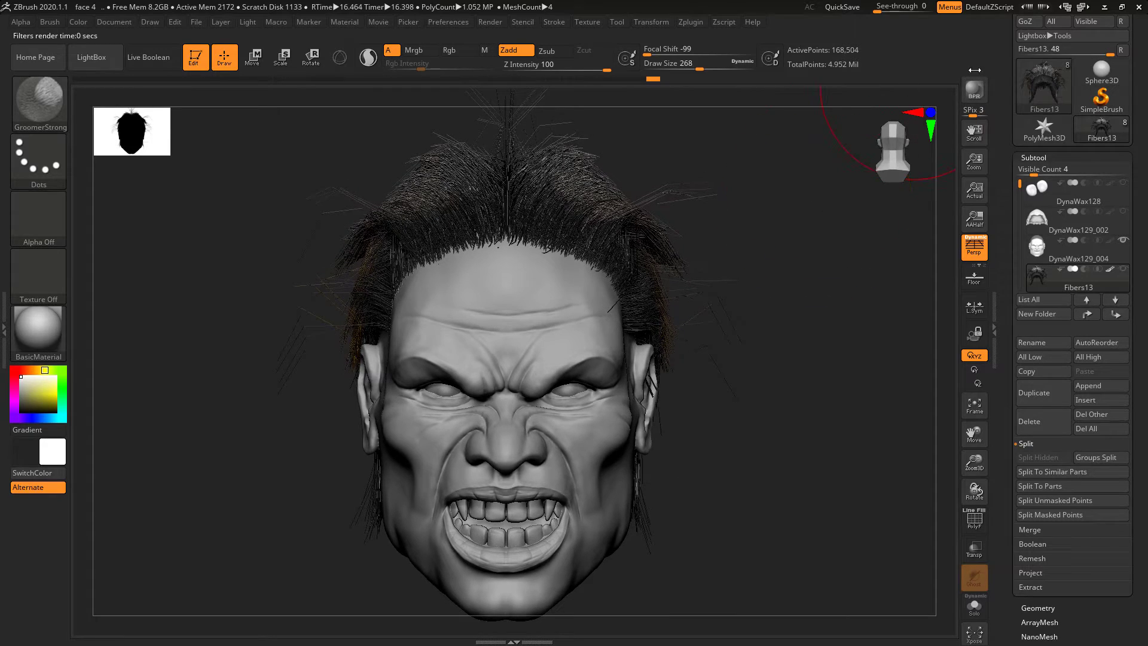
left_click(975, 89)
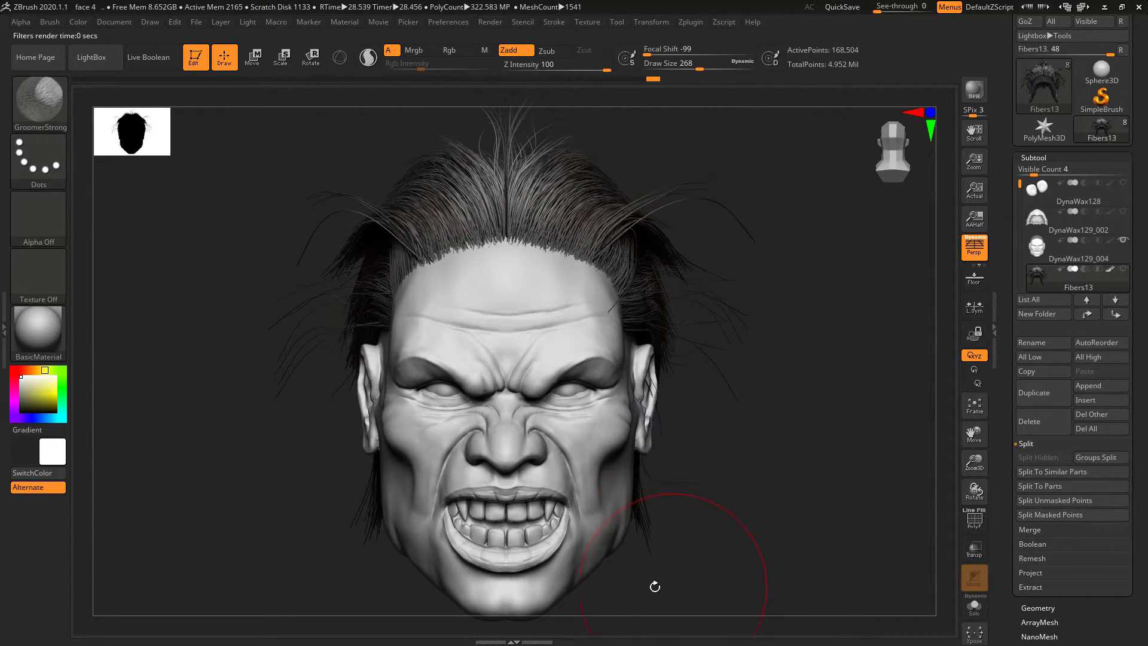
Step: Make the head mesh the active subtool and mask a beard area across the chin and jaw at Draw Size 116
left_click_drag(781, 280, 650, 429)
left_click(647, 430, "alt")
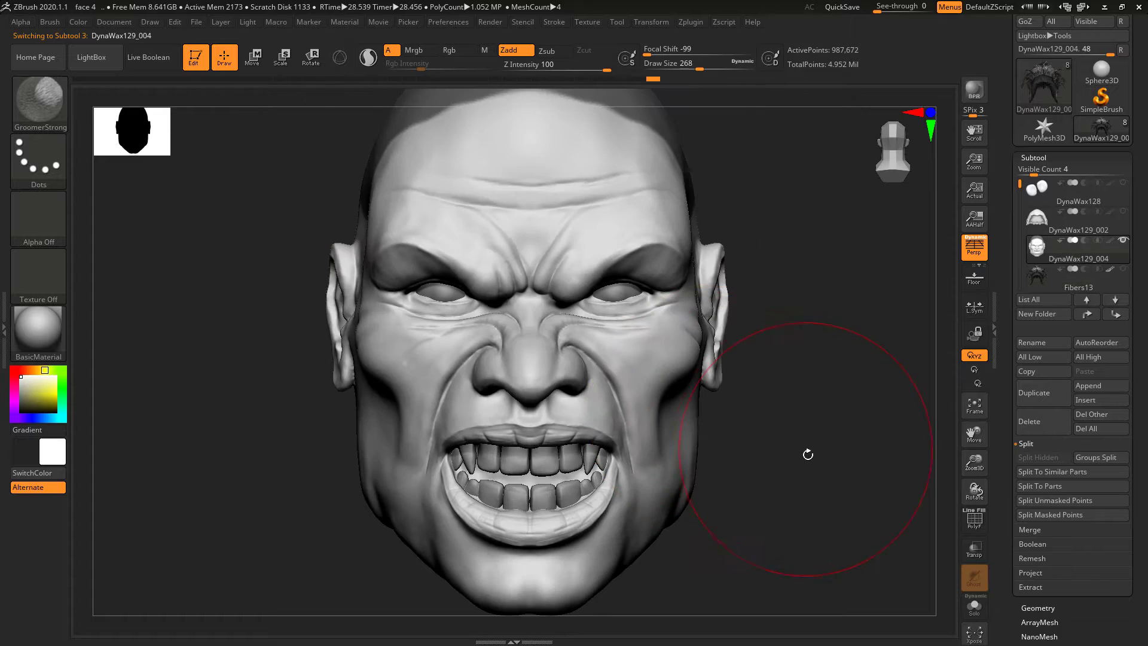
left_click_drag(807, 451, 788, 267, "alt")
key("space")
left_click_drag(678, 361, 661, 361)
mouse_move(738, 407)
left_mouse_down("alt")
mouse_move(723, 371)
mouse_move(538, 338)
left_mouse_up("alt")
key("shift")
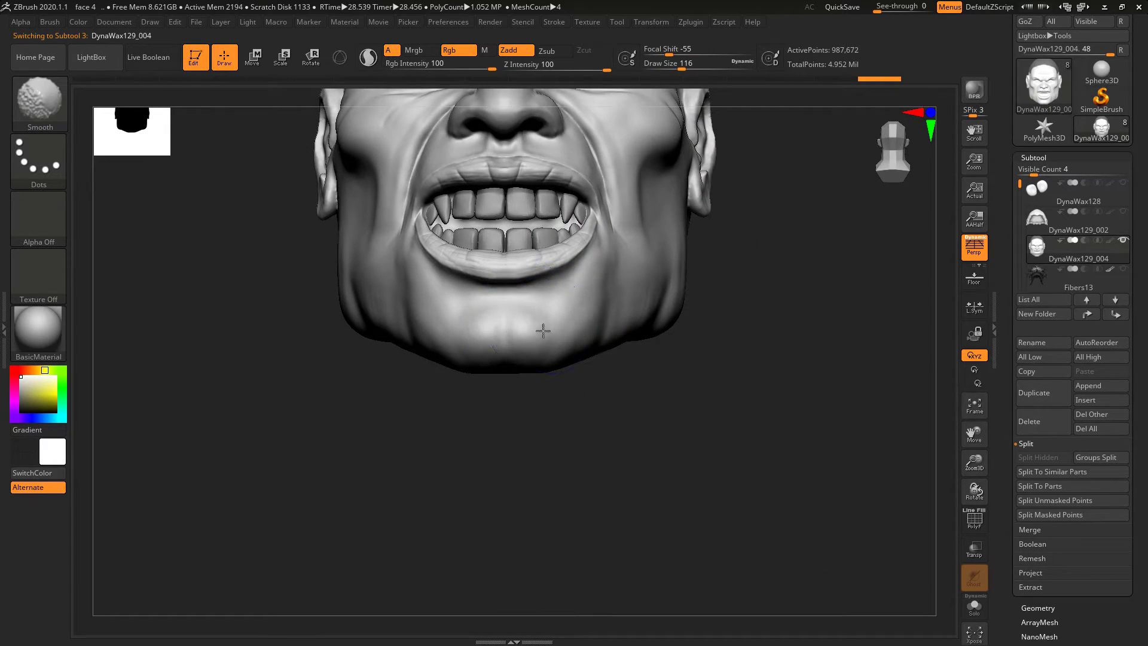
mouse_move(559, 341)
left_mouse_down("ctrl")
mouse_move(546, 359)
mouse_move(616, 339)
mouse_move(648, 300)
mouse_move(582, 338)
left_mouse_up("ctrl")
mouse_move(738, 333)
left_mouse_down()
mouse_move(714, 293)
mouse_move(714, 239)
mouse_move(703, 240)
mouse_move(753, 287)
mouse_move(767, 229)
mouse_move(723, 215)
mouse_move(680, 278)
left_mouse_up()
mouse_move(697, 412)
left_mouse_down("shift")
mouse_move(796, 369)
mouse_move(784, 308)
mouse_move(789, 364)
mouse_move(950, 305)
left_mouse_up("shift")
Step: Generate a FiberMesh preview from the masked head, accept it as a new subtool, and activate Fast Preview mode
scroll(1067, 290, "down", 5)
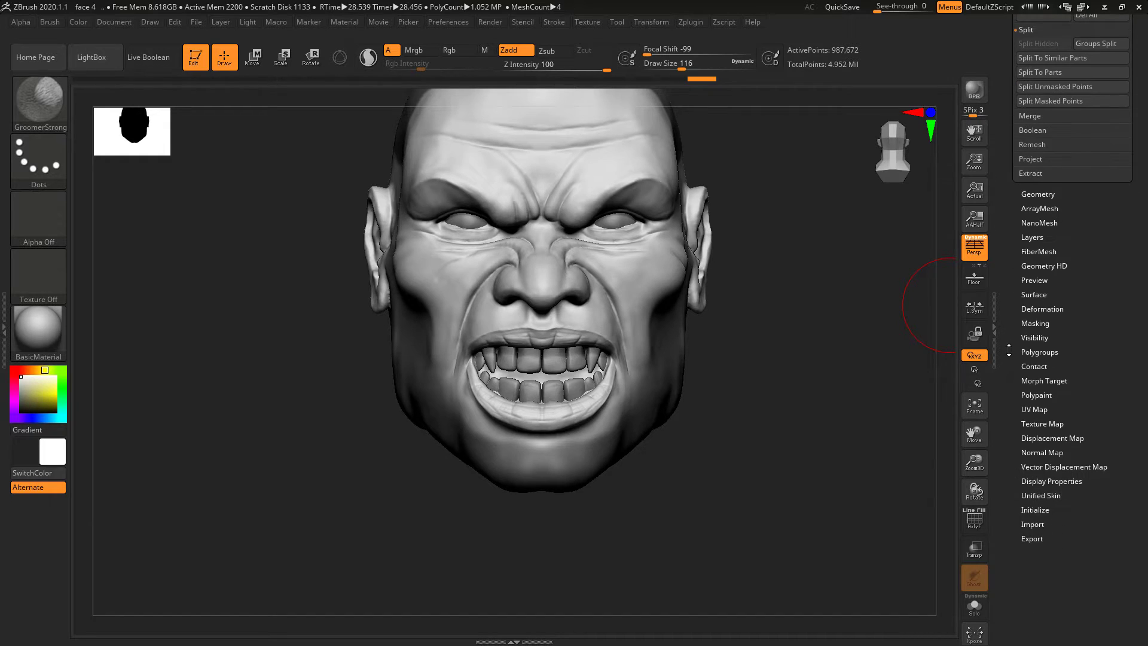
left_click(1043, 266)
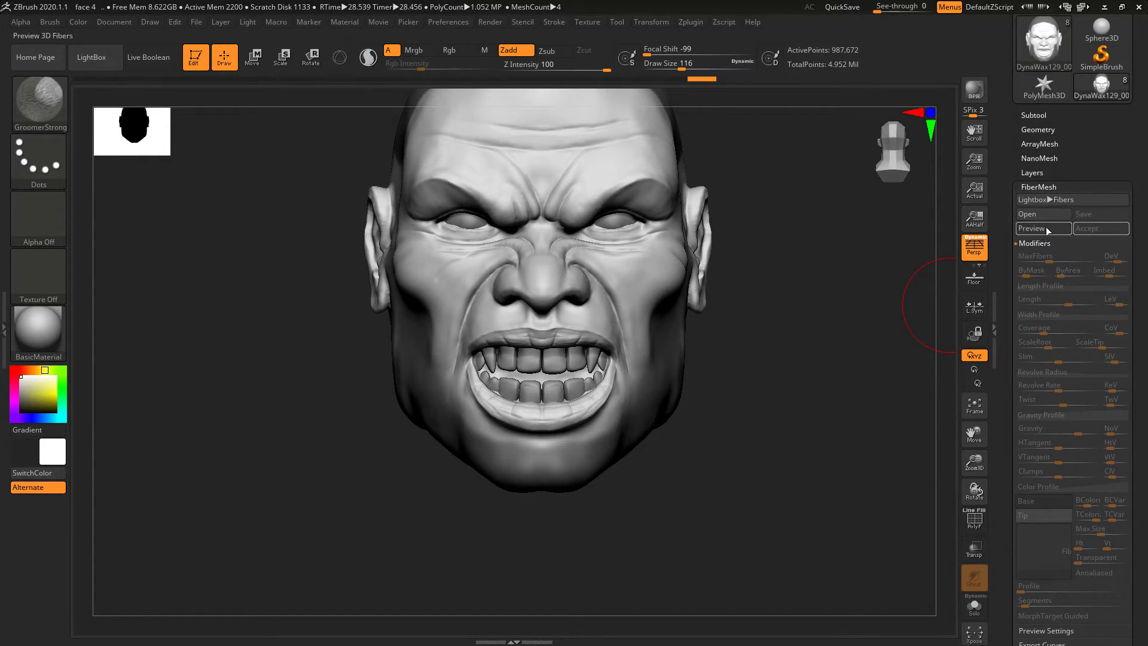
left_click(1046, 229)
left_click_drag(845, 355, 870, 323, "alt")
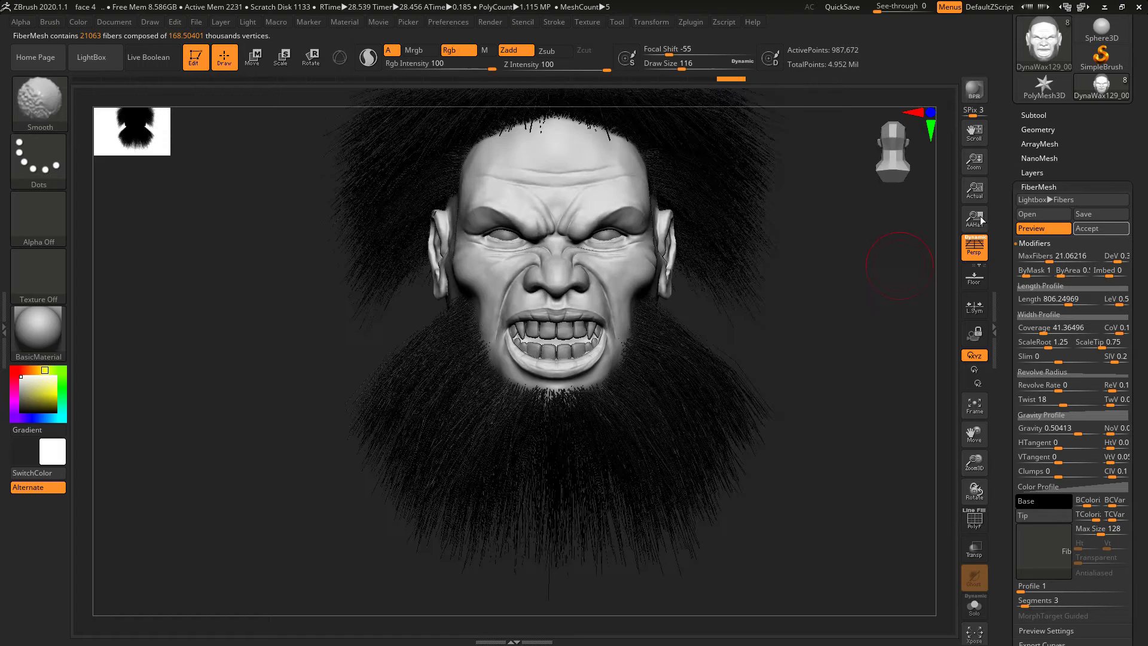
left_click(1092, 229)
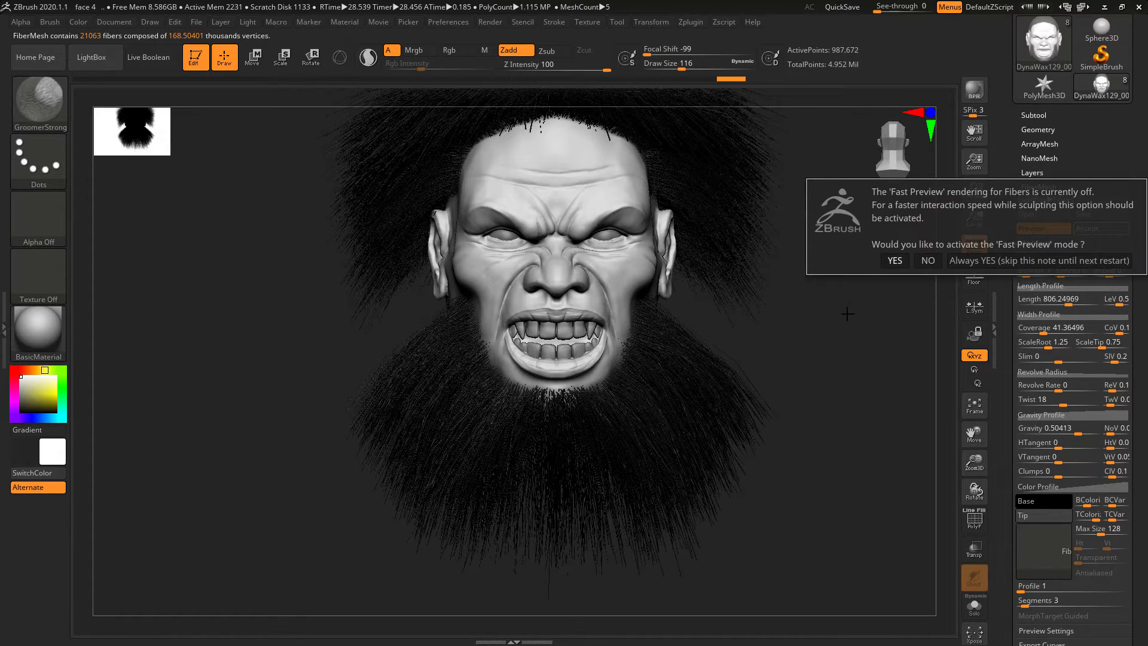
left_click(895, 260)
Step: Set the GroomerStrong Draw Size to 228 and comb the beard fibers downward along the jaw and chin
left_click_drag(818, 335, 745, 287, "alt")
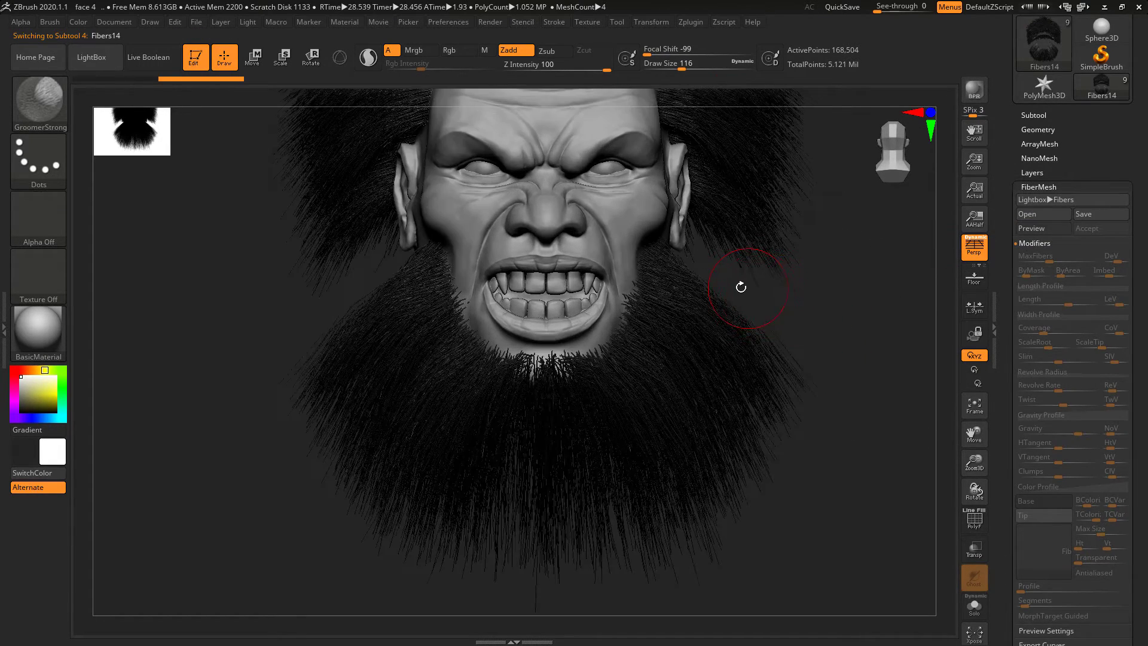
key("space")
key("ctrl")
mouse_move(684, 281)
left_mouse_down()
mouse_move(702, 411)
mouse_move(680, 493)
mouse_move(663, 464)
mouse_move(592, 512)
mouse_move(584, 456)
mouse_move(524, 409)
mouse_move(451, 379)
mouse_move(395, 297)
mouse_move(375, 337)
mouse_move(410, 347)
mouse_move(436, 334)
mouse_move(513, 591)
mouse_move(431, 358)
mouse_move(505, 418)
mouse_move(594, 571)
left_mouse_up()
left_click_drag(735, 338, 697, 328)
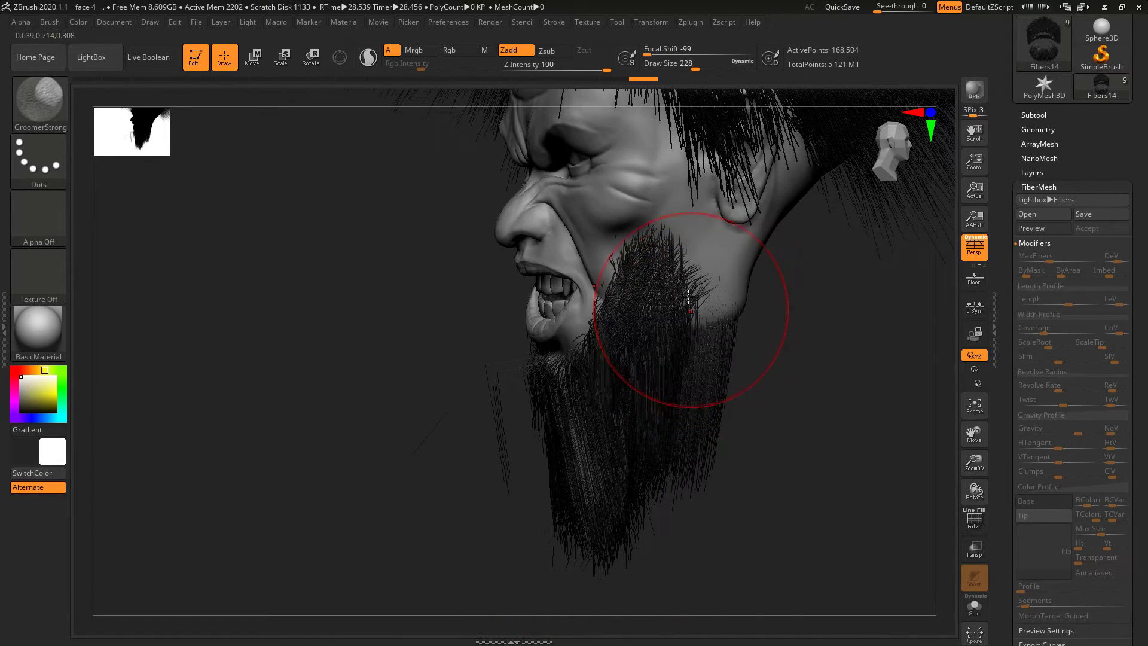
mouse_move(538, 371)
left_mouse_down()
mouse_move(571, 538)
mouse_move(486, 364)
mouse_move(784, 430)
left_mouse_up()
left_click_drag(829, 395, 872, 377)
left_click_drag(558, 412, 546, 559)
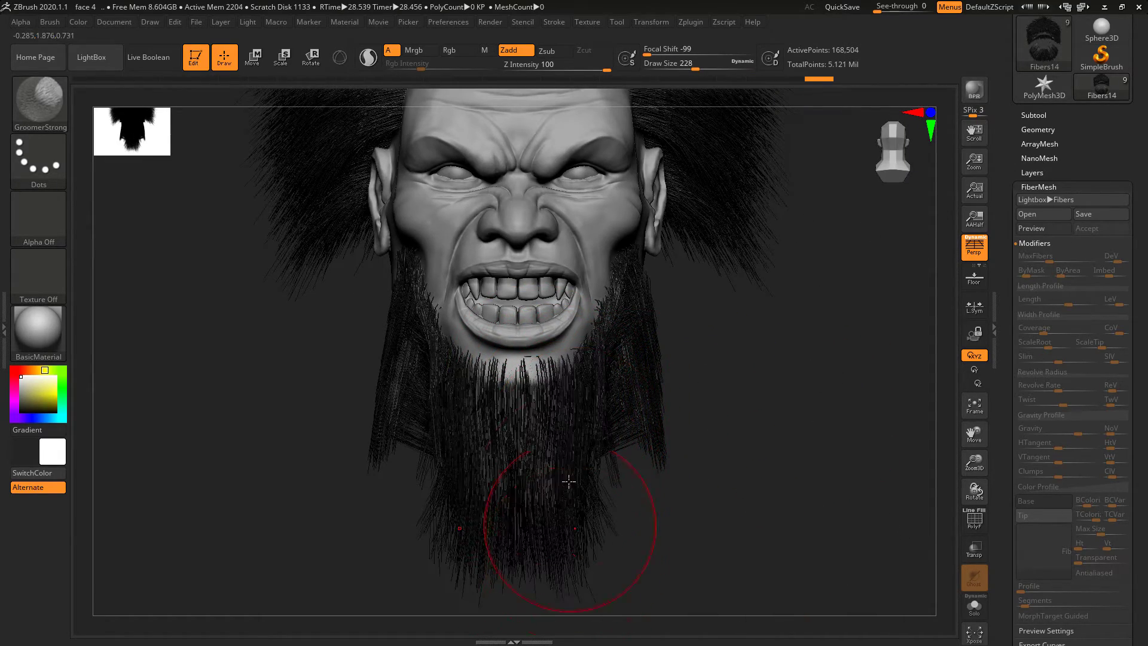
Step: Comb the beard's sides inward and down with GroomerStrong to taper it, and undo the last three strokes
left_click_drag(732, 379, 709, 417)
mouse_move(634, 331)
left_mouse_down()
mouse_move(663, 360)
mouse_move(712, 573)
left_mouse_up()
left_click_drag(685, 392, 700, 556)
mouse_move(590, 419)
left_mouse_down()
mouse_move(797, 335)
mouse_move(712, 436)
left_mouse_up()
left_click_drag(678, 443, 626, 583)
mouse_move(625, 466)
left_mouse_down()
mouse_move(623, 577)
mouse_move(598, 604)
left_mouse_up()
mouse_move(706, 502)
left_mouse_down("alt")
mouse_move(695, 419)
mouse_move(597, 612)
left_mouse_up("alt")
left_click_drag(610, 454, 546, 592)
left_click_drag(436, 413, 496, 562)
key("ctrl+z")
key("ctrl+z")
key("ctrl+z")
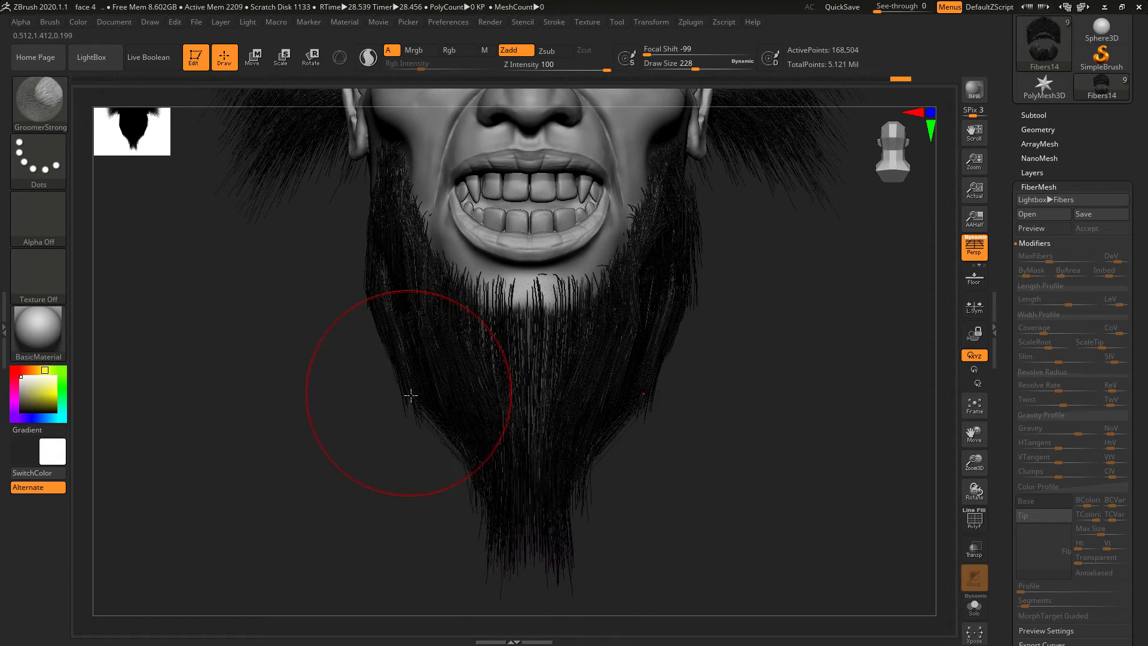
Step: Pull the lower beard into a narrower point and render the bearded head with BPR from the front
mouse_move(622, 454)
left_mouse_down()
mouse_move(526, 574)
mouse_move(526, 530)
mouse_move(481, 509)
mouse_move(520, 530)
mouse_move(528, 550)
left_mouse_up()
left_click_drag(744, 425, 869, 263, "alt")
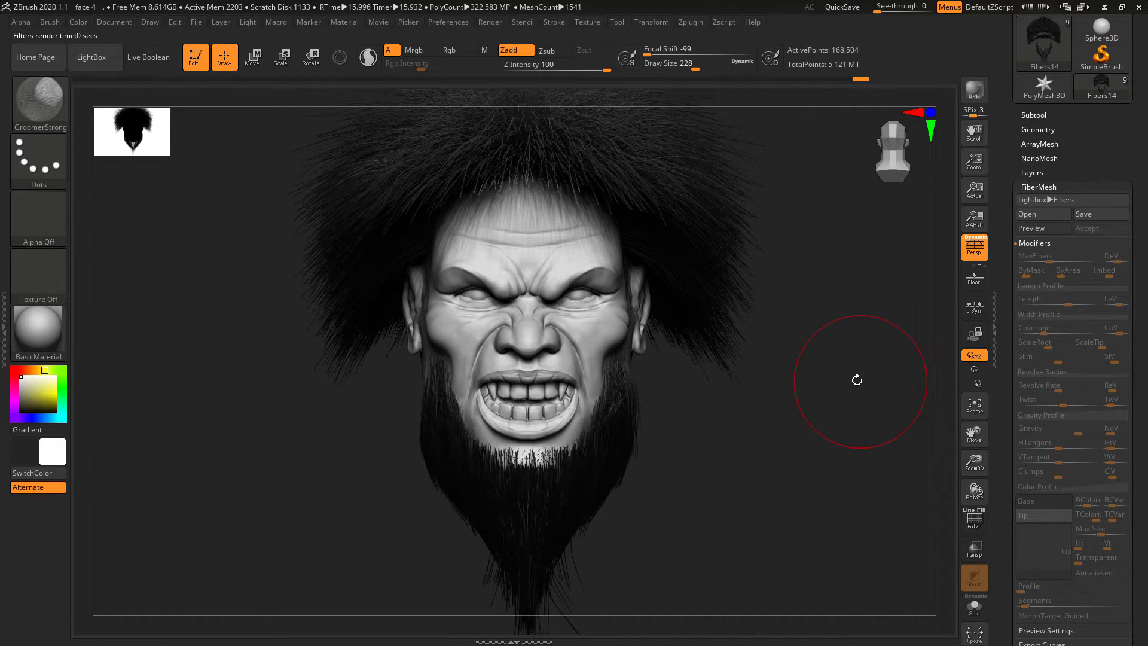
mouse_move(835, 344)
left_mouse_down()
mouse_move(811, 357)
mouse_move(825, 351)
left_mouse_up()
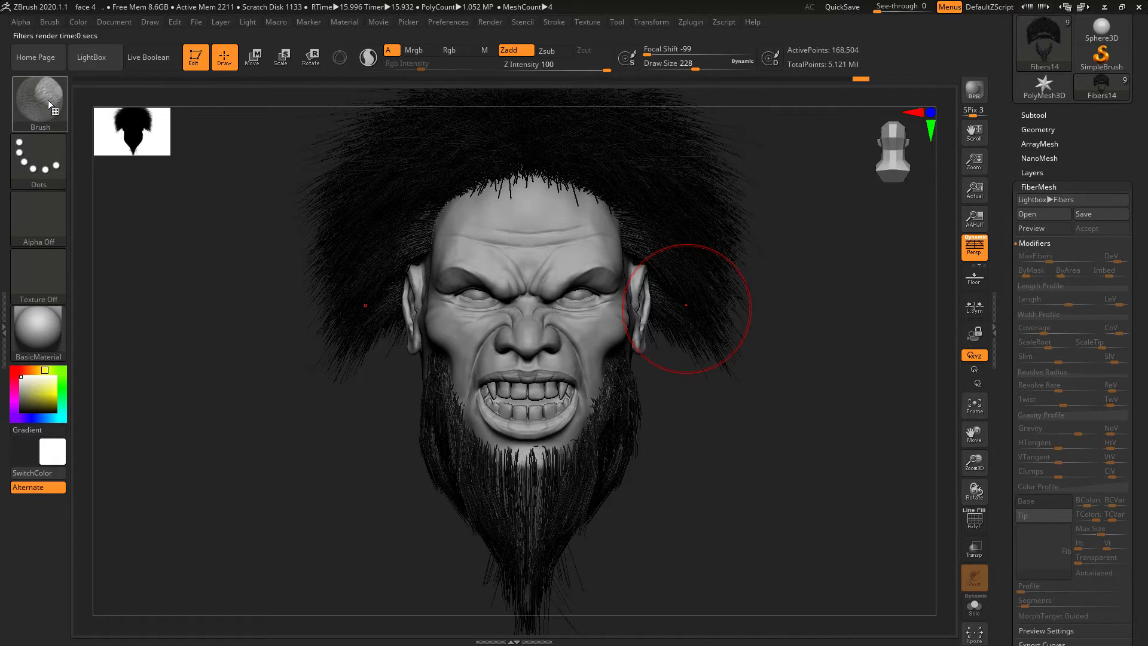
Step: Choose the GroomLengthen brush and stretch the side hair outward and down into long locks
left_click(50, 104)
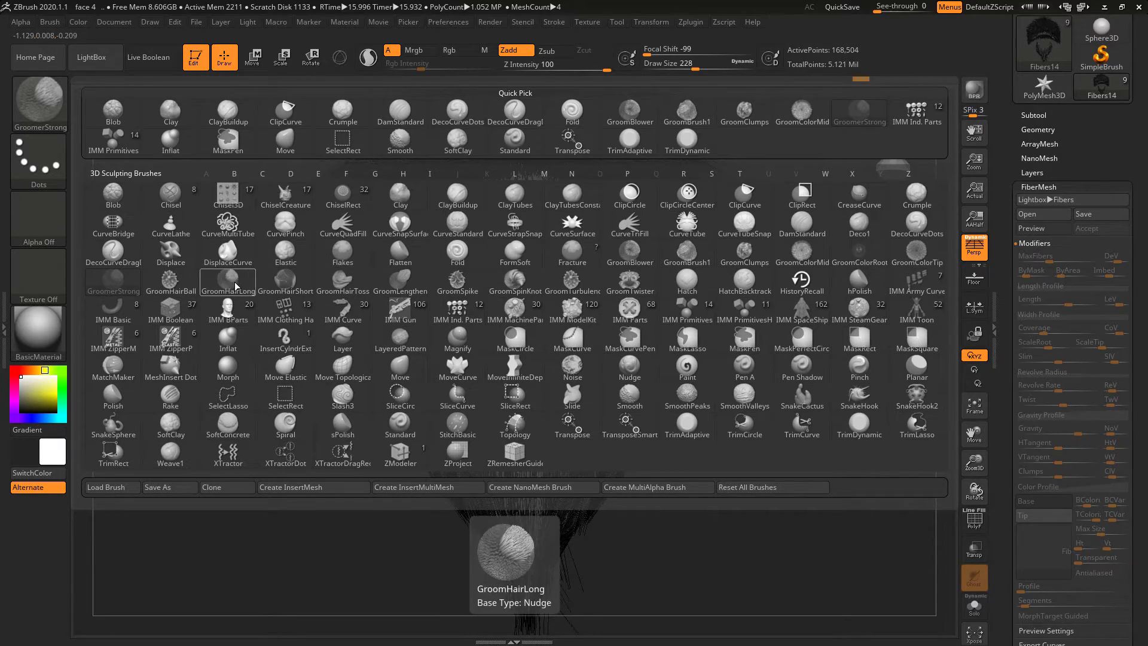
left_click(401, 281)
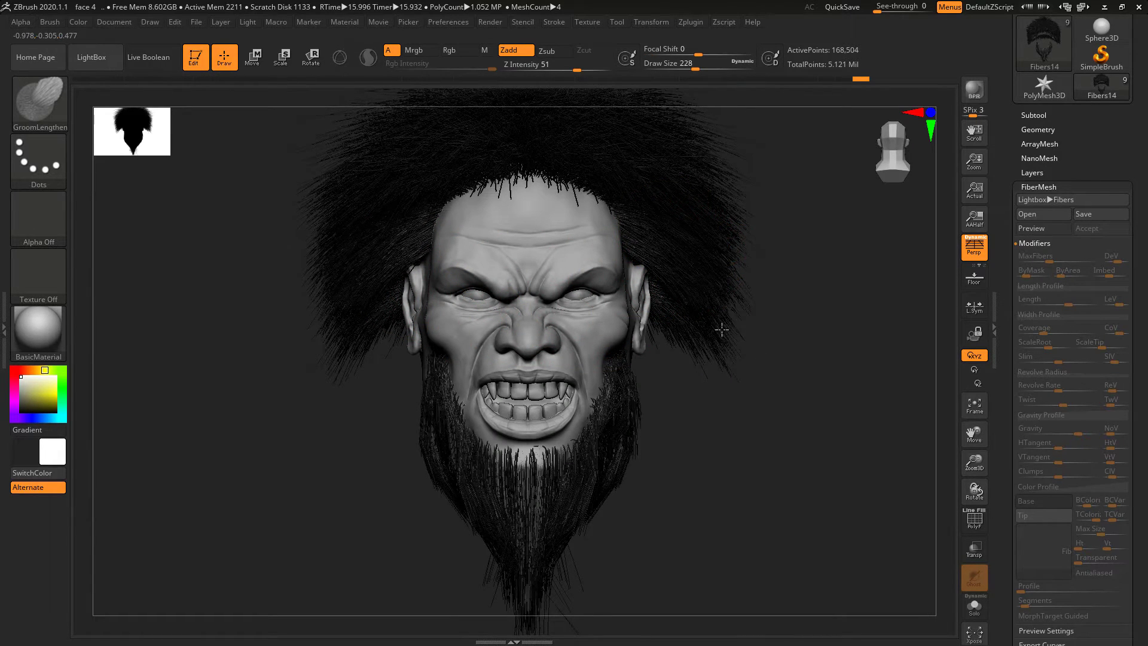
left_click_drag(703, 302, 741, 338)
left_click_drag(675, 254, 774, 382)
mouse_move(651, 239)
left_mouse_down()
mouse_move(725, 333)
mouse_move(843, 448)
left_mouse_up()
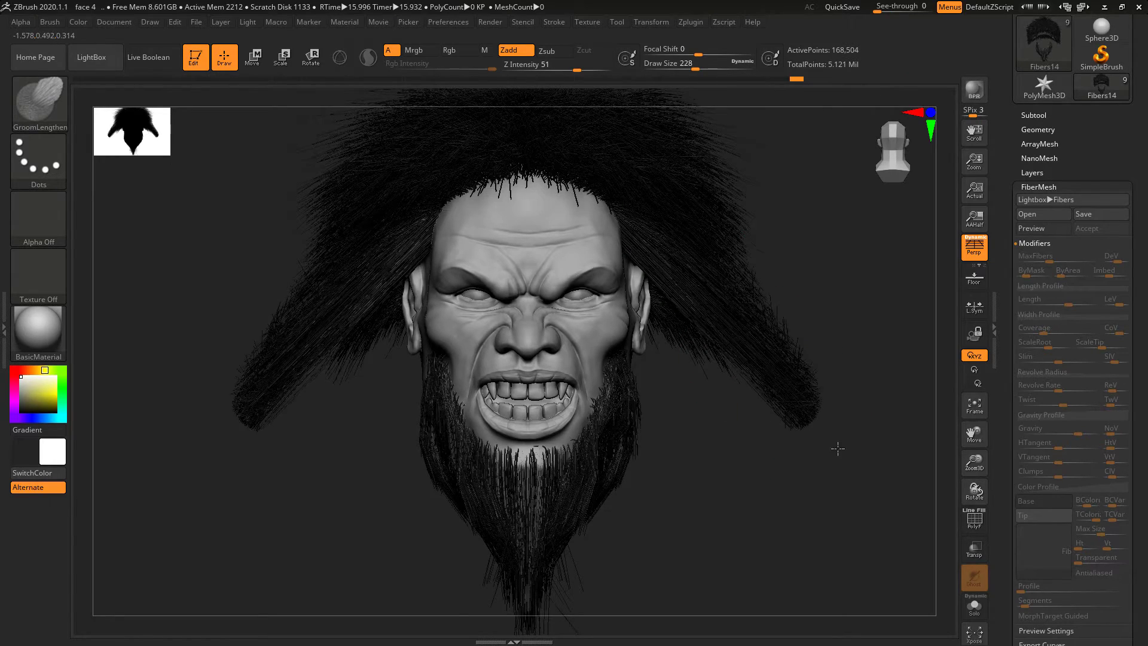
left_click_drag(819, 235, 795, 256)
left_click_drag(801, 299, 863, 411)
mouse_move(813, 335)
left_mouse_down()
mouse_move(815, 400)
mouse_move(851, 482)
left_mouse_up()
left_click_drag(777, 376, 900, 573)
Step: Lengthen the chin beard straight down with GroomLengthen strokes
left_click_drag(558, 499, 547, 541)
mouse_move(718, 431)
left_mouse_down()
mouse_move(718, 417)
mouse_move(617, 440)
left_mouse_up()
mouse_move(553, 478)
left_mouse_down()
mouse_move(586, 579)
mouse_move(556, 574)
left_mouse_up()
mouse_move(532, 497)
left_mouse_down()
mouse_move(526, 574)
mouse_move(551, 592)
left_mouse_up()
left_click_drag(520, 419, 530, 529)
mouse_move(603, 359)
left_mouse_down()
mouse_move(606, 401)
mouse_move(574, 383)
left_mouse_up()
Step: Choose the GroomSpike brush and start pulling the head hair into spiky clumps
left_click(39, 102)
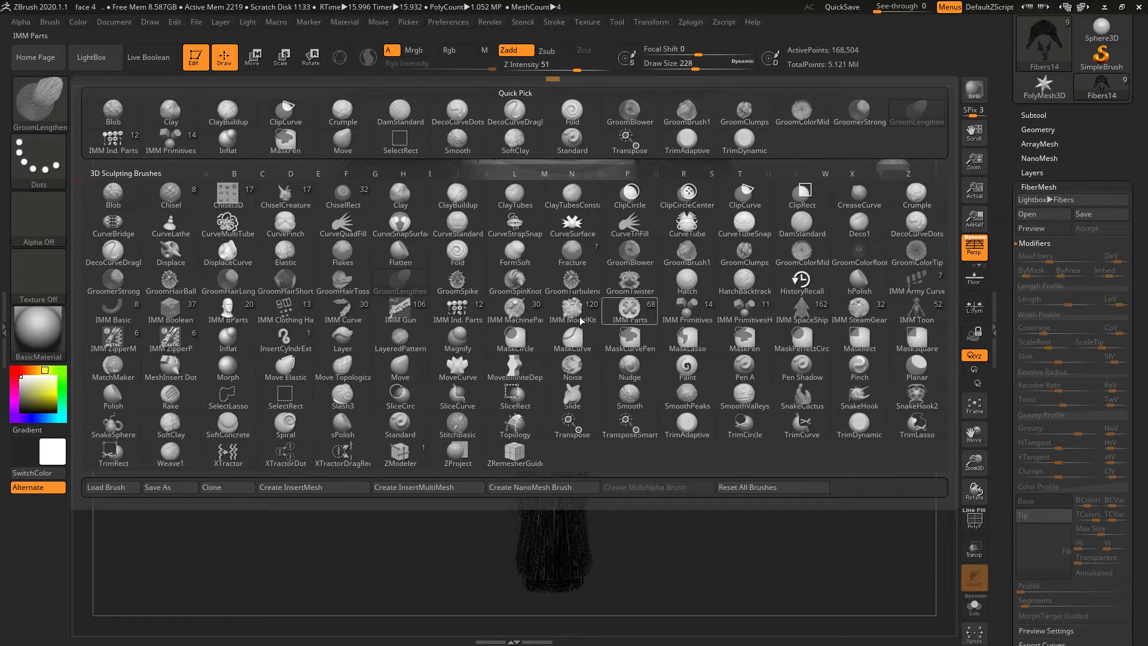
left_click(458, 281)
left_click_drag(657, 481, 607, 610, "alt")
mouse_move(599, 194)
left_mouse_down()
mouse_move(584, 185)
mouse_move(644, 249)
mouse_move(589, 263)
left_mouse_up()
mouse_move(707, 182)
left_mouse_down("alt")
mouse_move(697, 231)
mouse_move(626, 228)
left_mouse_up("alt")
mouse_move(566, 287)
left_mouse_down()
mouse_move(628, 236)
mouse_move(750, 271)
mouse_move(622, 187)
mouse_move(622, 222)
left_mouse_up()
mouse_move(554, 289)
left_mouse_down()
mouse_move(676, 328)
mouse_move(687, 412)
mouse_move(758, 522)
mouse_move(761, 412)
mouse_move(779, 394)
left_mouse_up()
mouse_move(687, 243)
left_mouse_down()
mouse_move(710, 156)
mouse_move(695, 174)
mouse_move(589, 185)
mouse_move(622, 236)
left_mouse_up()
Step: Shape more spikes in the hair and roughen the beard with GroomSpike strokes
mouse_move(772, 138)
left_mouse_down()
mouse_move(825, 235)
mouse_move(763, 192)
mouse_move(697, 376)
left_mouse_up()
mouse_move(777, 506)
left_mouse_down()
mouse_move(800, 582)
mouse_move(760, 481)
mouse_move(654, 361)
mouse_move(632, 594)
left_mouse_up()
mouse_move(591, 517)
left_mouse_down()
mouse_move(597, 563)
mouse_move(550, 528)
mouse_move(513, 568)
mouse_move(538, 484)
left_mouse_up()
left_click_drag(617, 391, 604, 264, "alt")
mouse_move(565, 272)
left_mouse_down()
mouse_move(561, 351)
mouse_move(502, 514)
mouse_move(504, 570)
mouse_move(561, 456)
mouse_move(653, 464)
mouse_move(676, 386)
mouse_move(789, 330)
mouse_move(797, 469)
left_mouse_up()
mouse_move(691, 405)
left_mouse_down()
mouse_move(640, 385)
mouse_move(654, 297)
mouse_move(670, 349)
mouse_move(725, 430)
mouse_move(709, 410)
mouse_move(686, 430)
left_mouse_up()
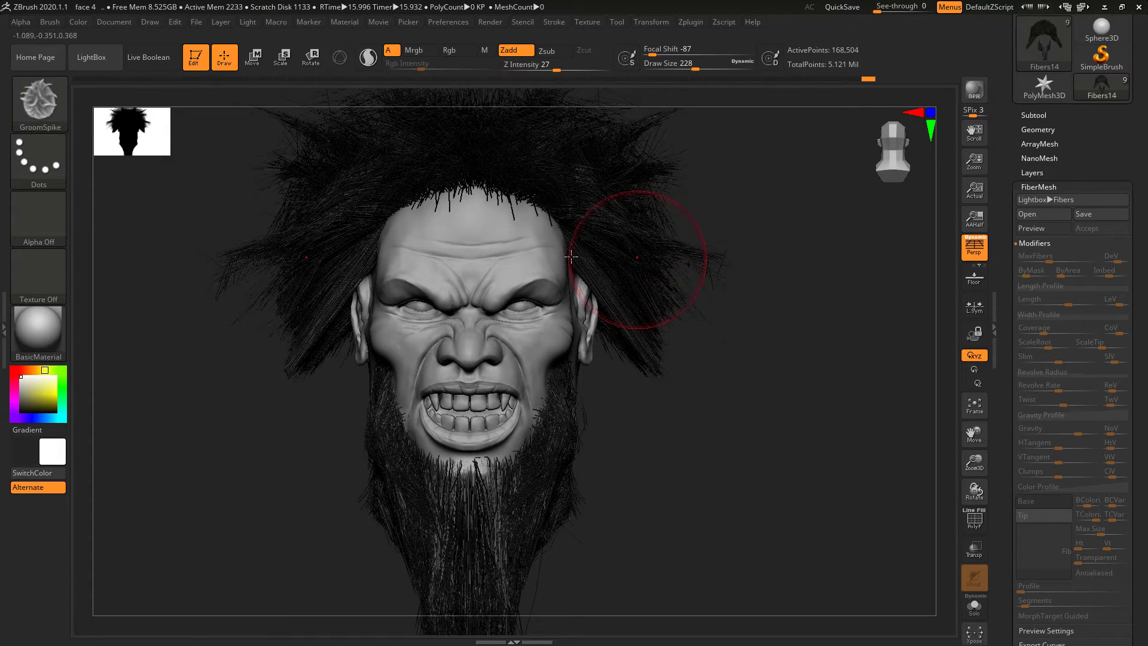
Step: Choose the GroomSpinKnot brush and twist the hair at the sides and above the forehead
left_click(39, 101)
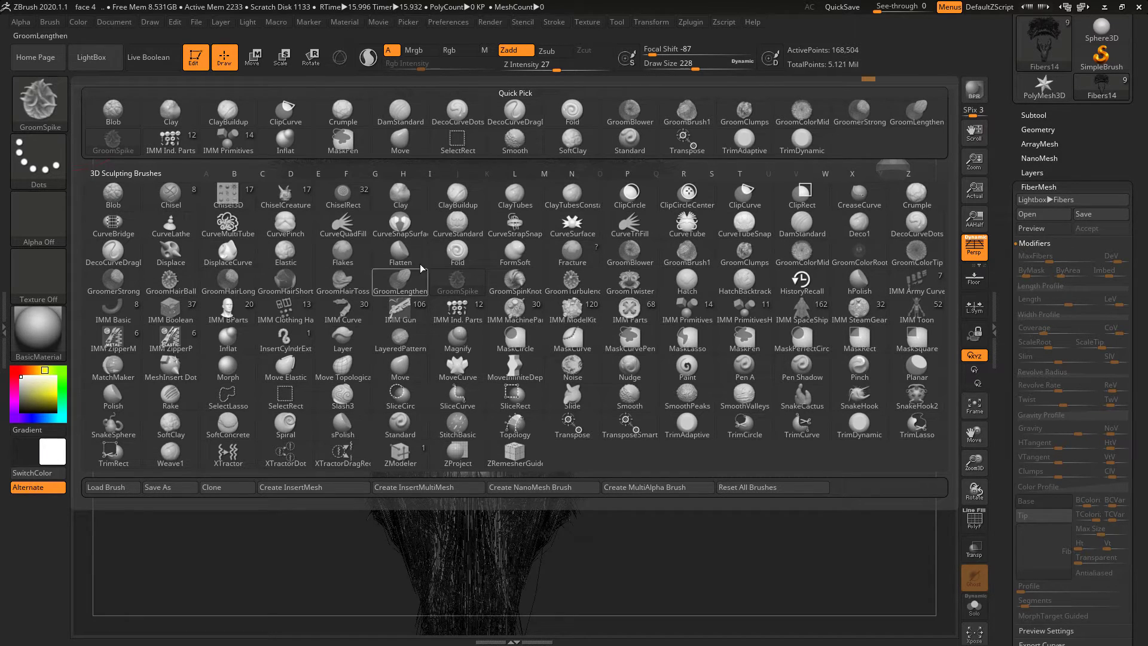
left_click(515, 291)
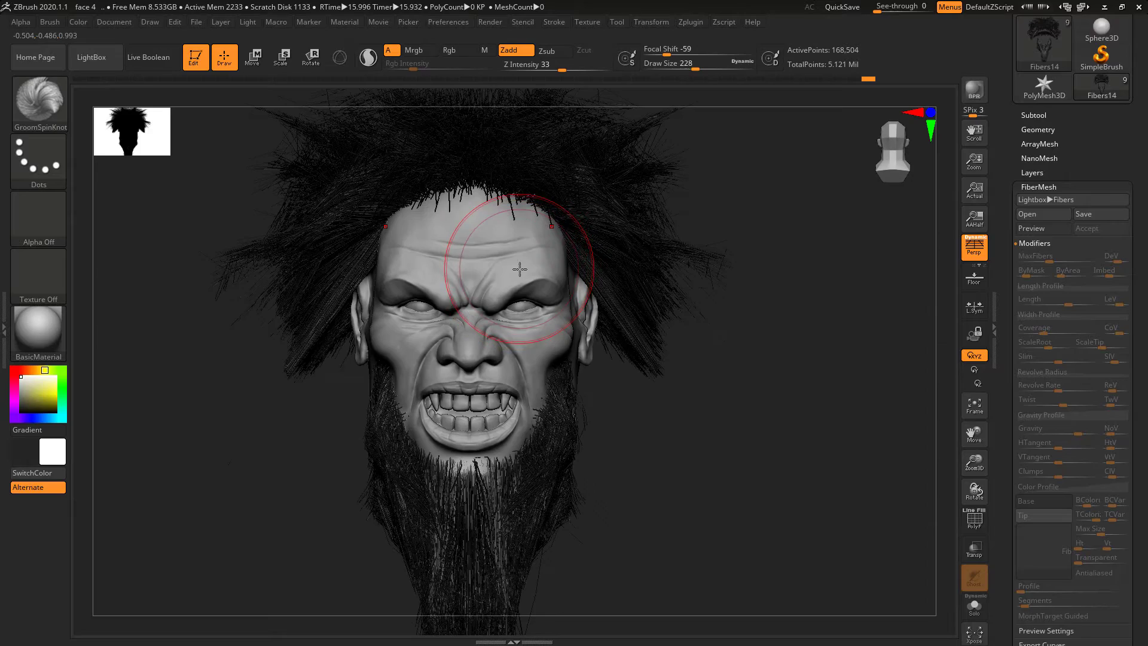
left_click_drag(724, 184, 600, 269)
left_click_drag(748, 171, 632, 270)
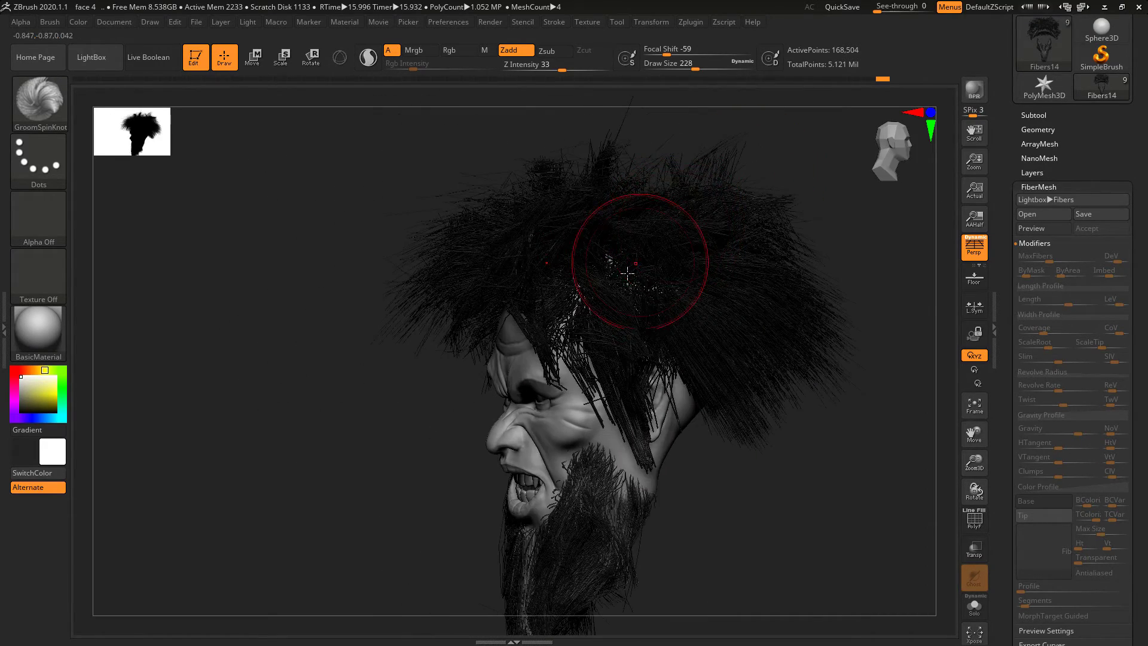
left_click_drag(737, 145, 704, 190)
left_click_drag(757, 149, 584, 341)
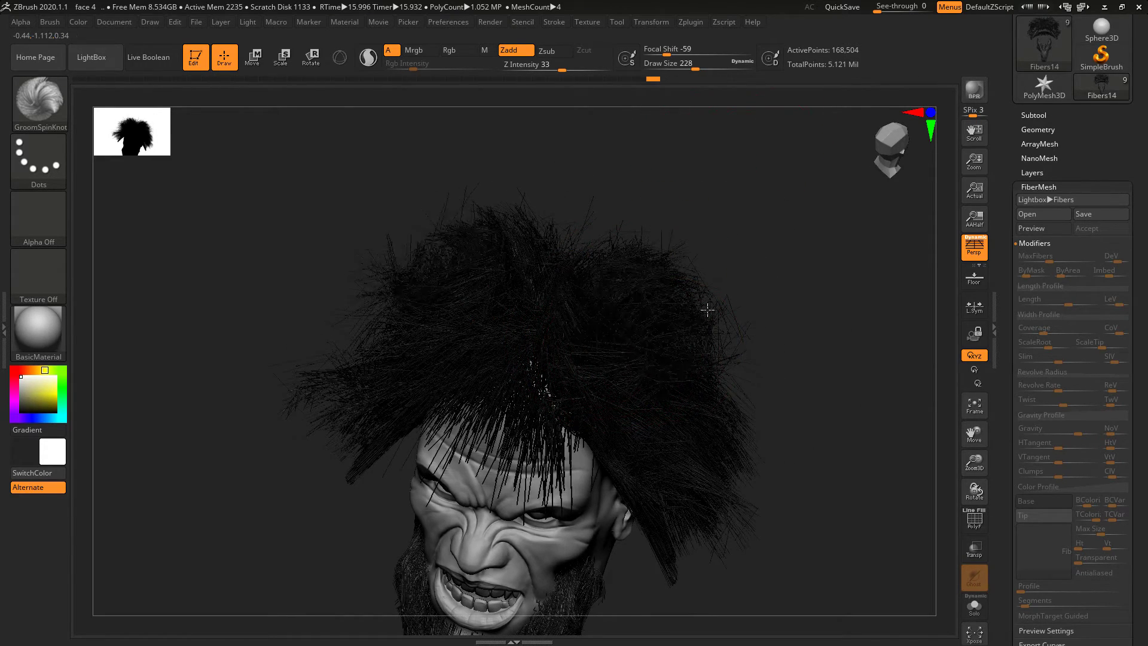
left_click_drag(706, 321, 609, 344)
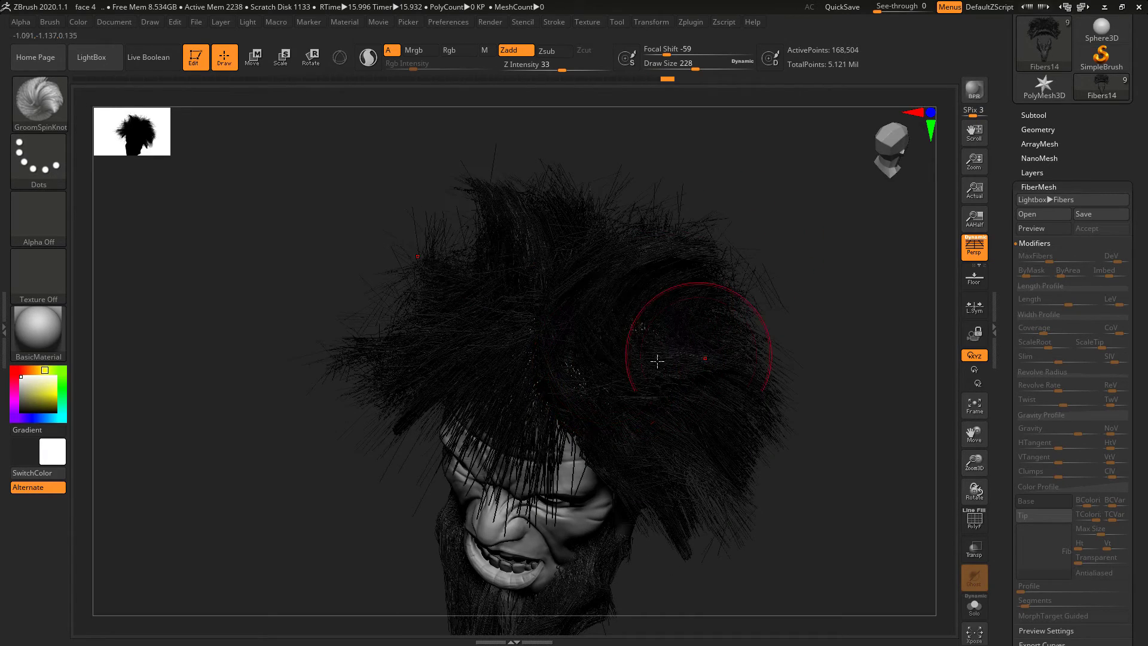
Step: Twist the top hair upward into a raised tuft and swirl the side and back hair with GroomSpinKnot
mouse_move(562, 343)
left_mouse_down()
mouse_move(561, 397)
mouse_move(564, 362)
mouse_move(591, 310)
mouse_move(677, 230)
mouse_move(704, 257)
mouse_move(678, 263)
left_mouse_up()
mouse_move(638, 306)
left_mouse_down()
mouse_move(584, 402)
mouse_move(551, 389)
mouse_move(596, 321)
mouse_move(586, 310)
mouse_move(548, 423)
mouse_move(697, 135)
left_mouse_up()
left_click_drag(728, 174, 515, 276, "shift")
mouse_move(529, 199)
left_mouse_down()
mouse_move(538, 305)
mouse_move(572, 165)
mouse_move(564, 287)
mouse_move(701, 491)
mouse_move(653, 434)
mouse_move(628, 356)
mouse_move(626, 331)
mouse_move(697, 287)
mouse_move(669, 256)
mouse_move(641, 339)
left_mouse_up()
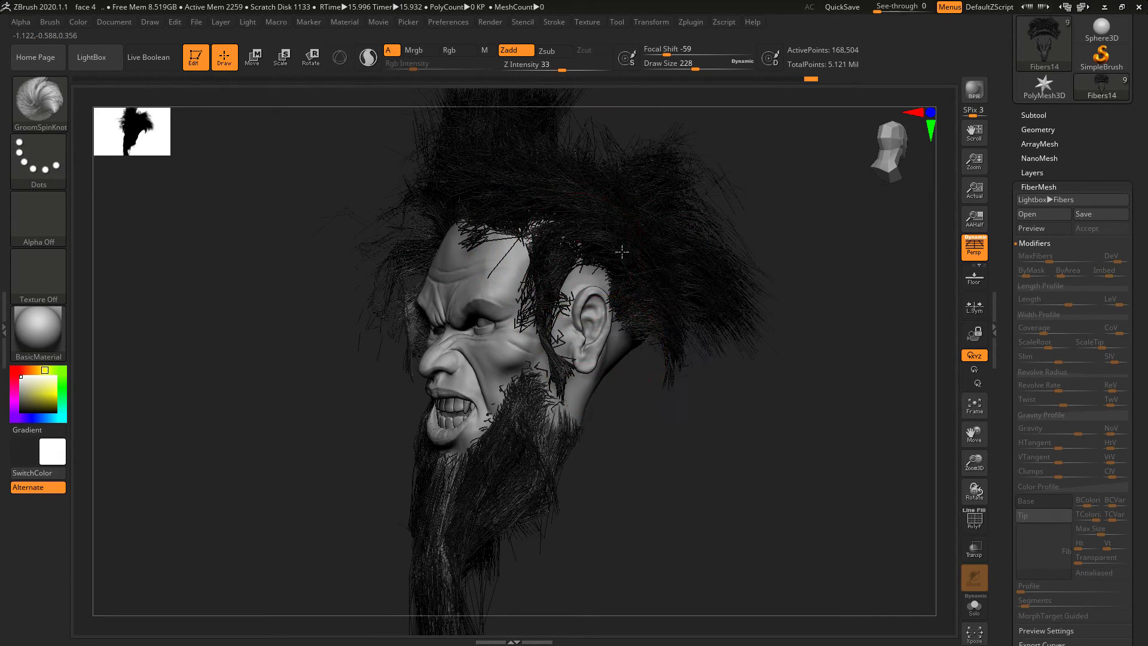
left_click_drag(787, 225, 659, 187)
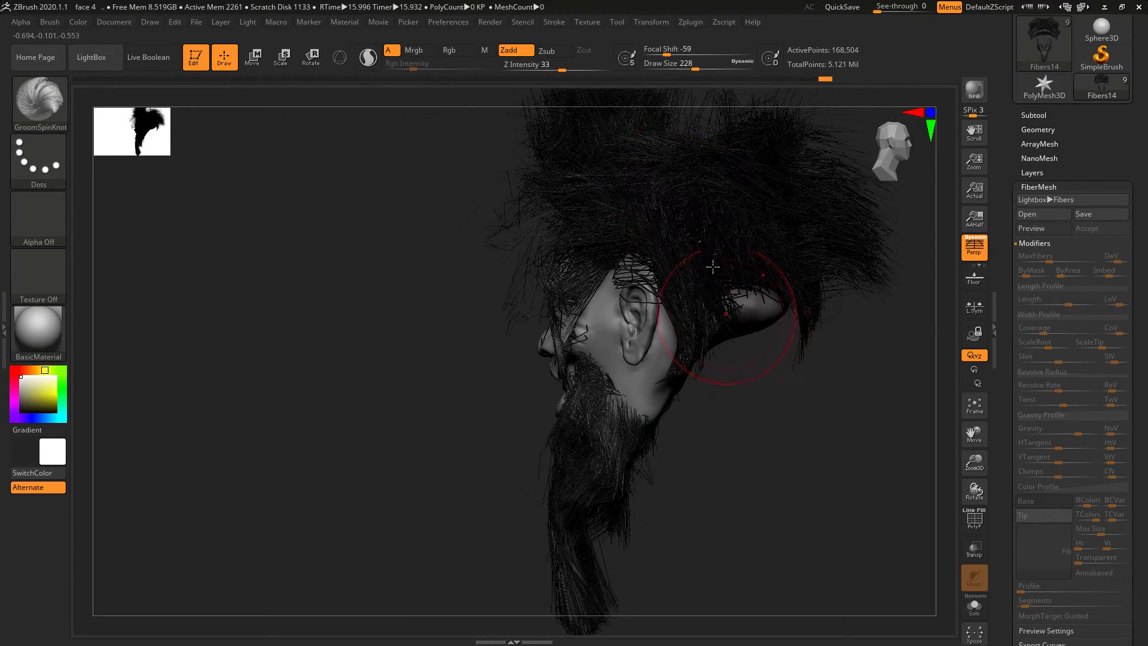
mouse_move(761, 364)
left_mouse_down()
mouse_move(812, 405)
mouse_move(805, 371)
mouse_move(740, 307)
mouse_move(721, 307)
left_mouse_up()
Step: Twist the beard downward with GroomSpinKnot strokes and check the styled head from the front
mouse_move(689, 254)
left_mouse_down()
mouse_move(661, 407)
mouse_move(610, 574)
left_mouse_up()
mouse_move(570, 486)
left_mouse_down()
mouse_move(540, 482)
mouse_move(527, 496)
mouse_move(538, 598)
left_mouse_up()
left_click_drag(774, 394, 741, 359)
mouse_move(799, 305)
left_mouse_down("alt")
mouse_move(772, 303)
mouse_move(781, 325)
left_mouse_up("alt")
left_click_drag(805, 223, 791, 262)
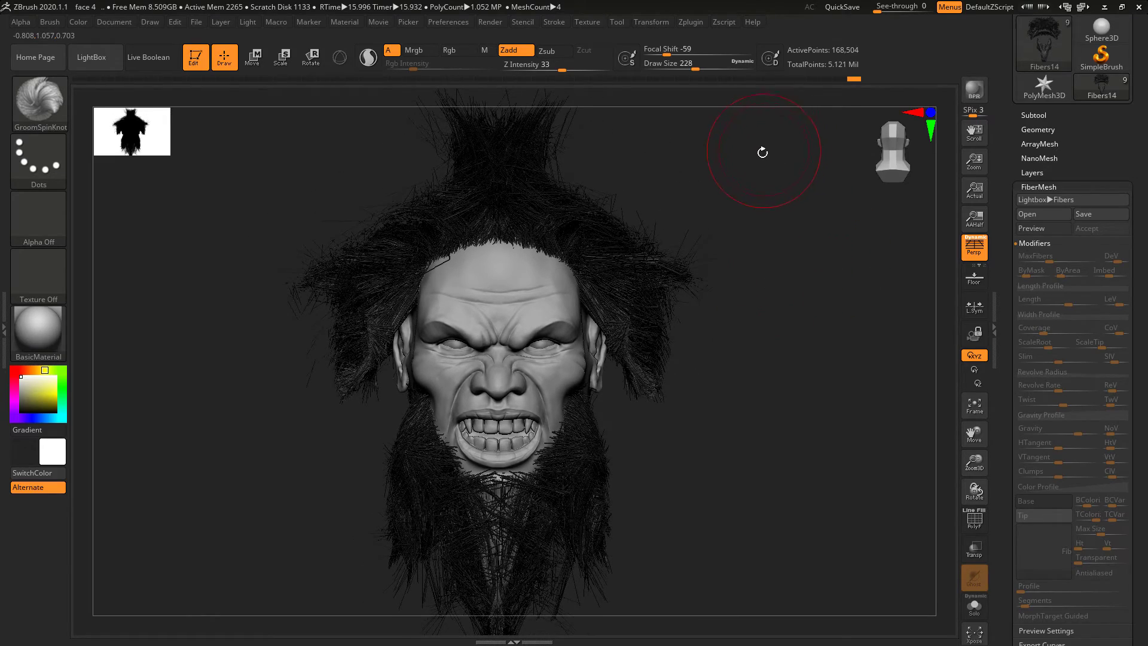